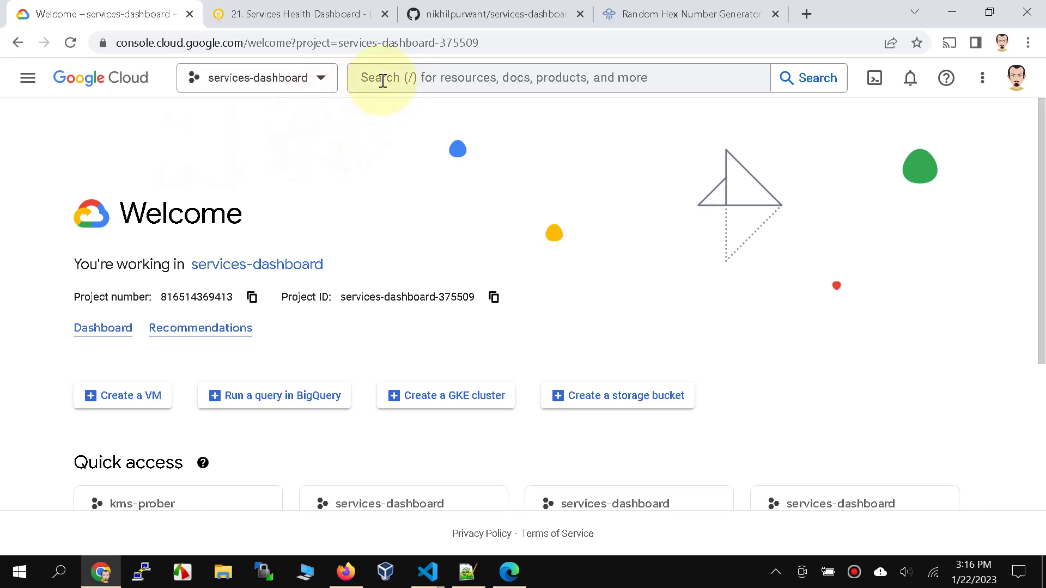
Open Firestore for the services-dashboard project and select Native mode for the database
left_click(383, 80)
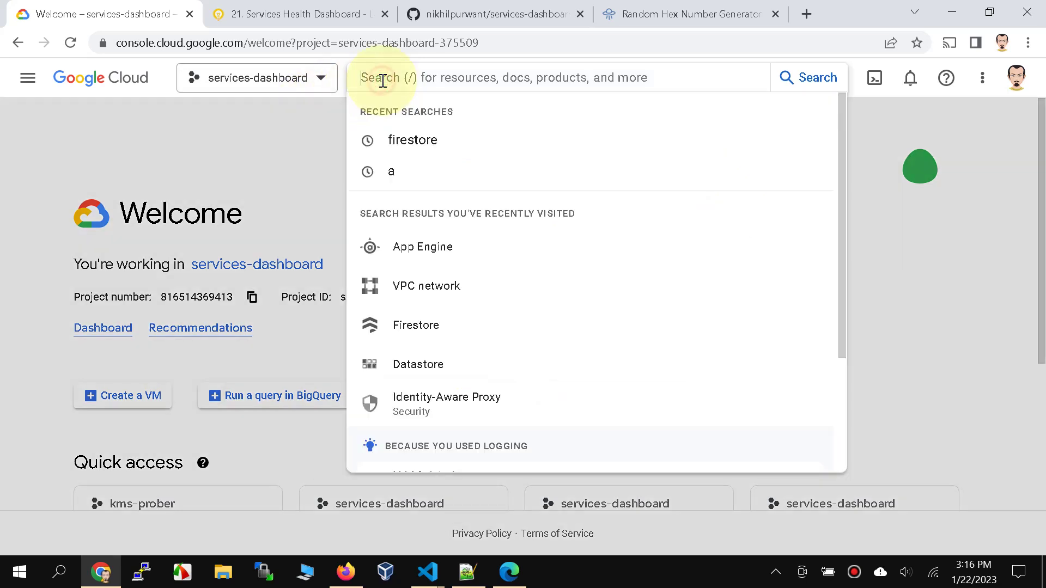
left_click(410, 322)
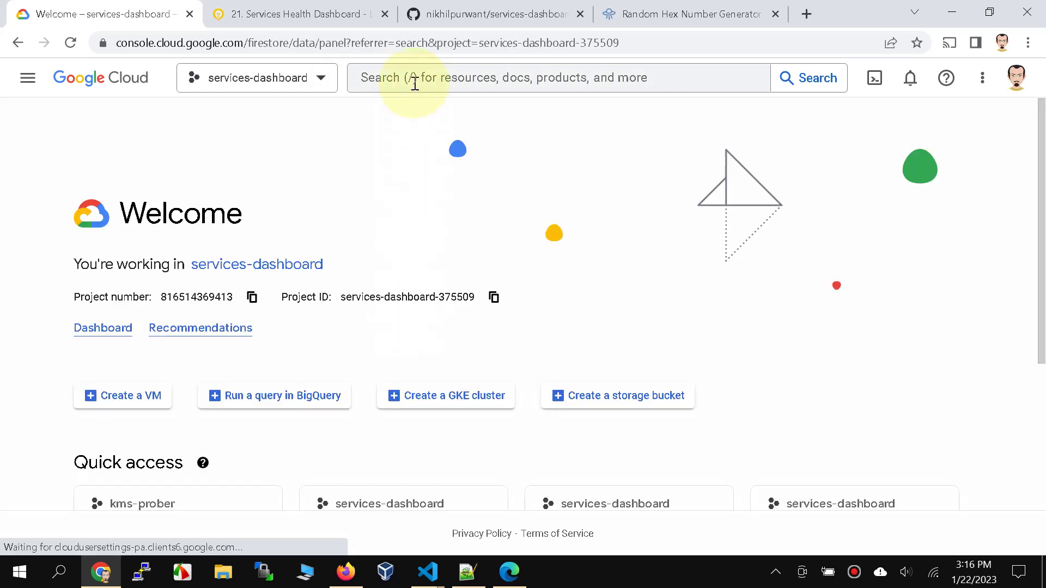
left_click(413, 80)
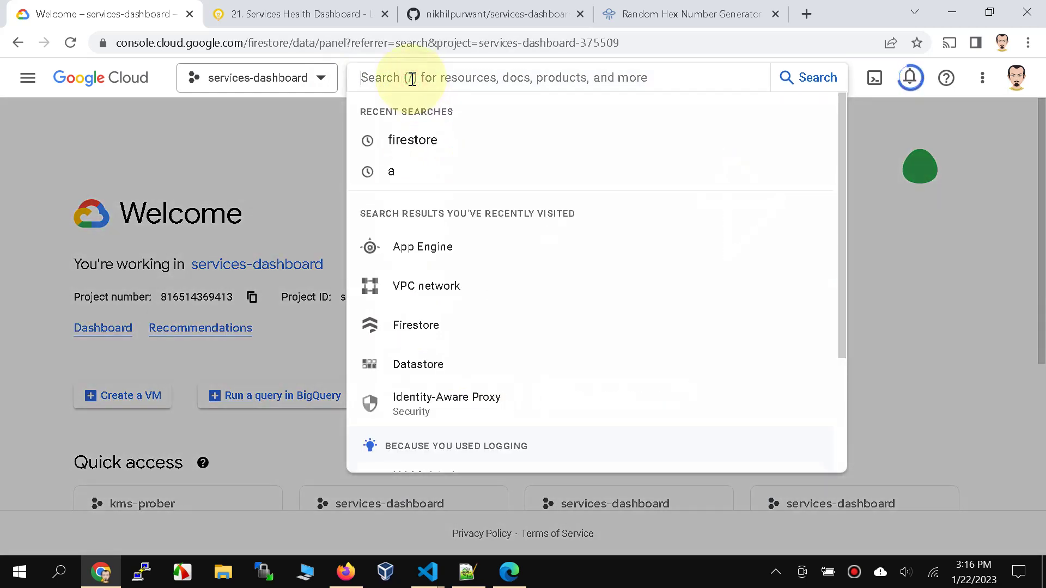
left_click(313, 139)
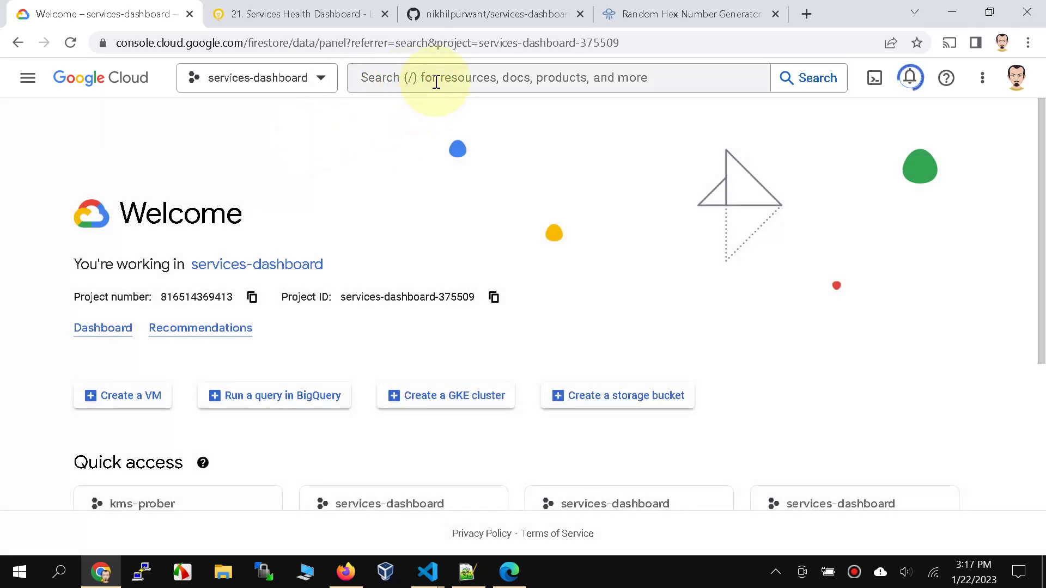
left_click(430, 78)
left_click(315, 136)
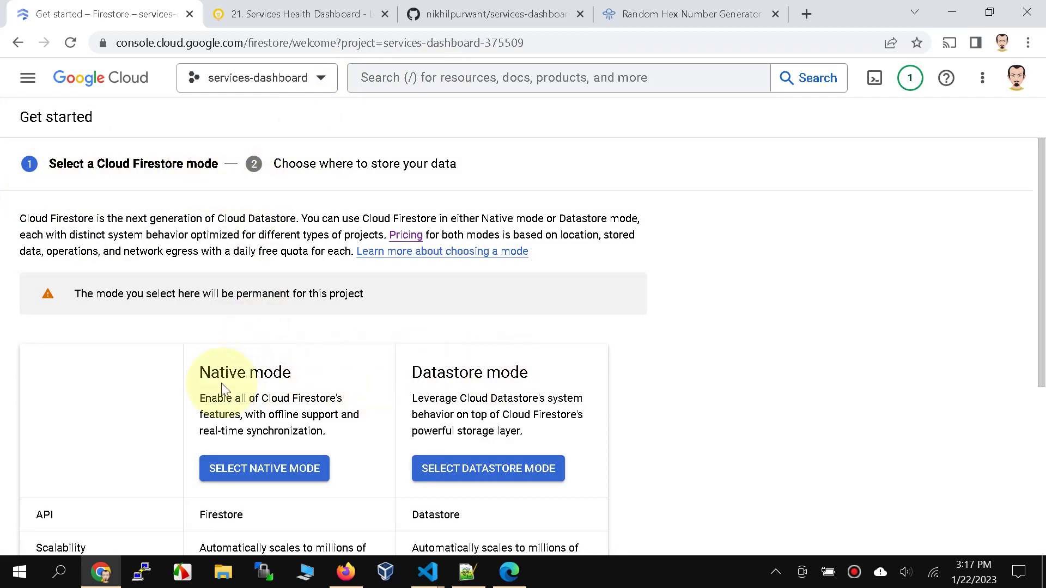
scroll(207, 395, "down", 2)
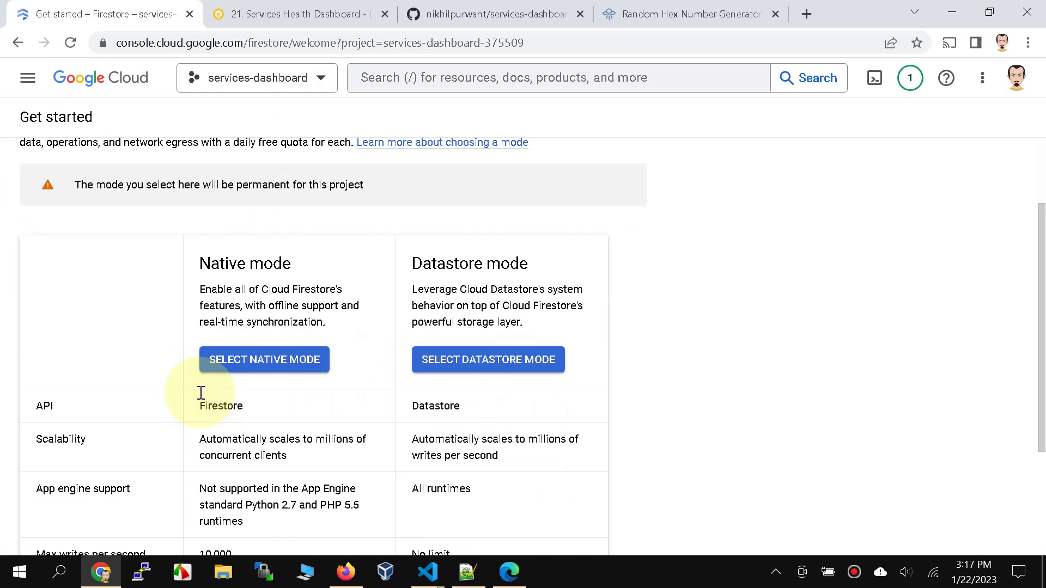
left_click(256, 364)
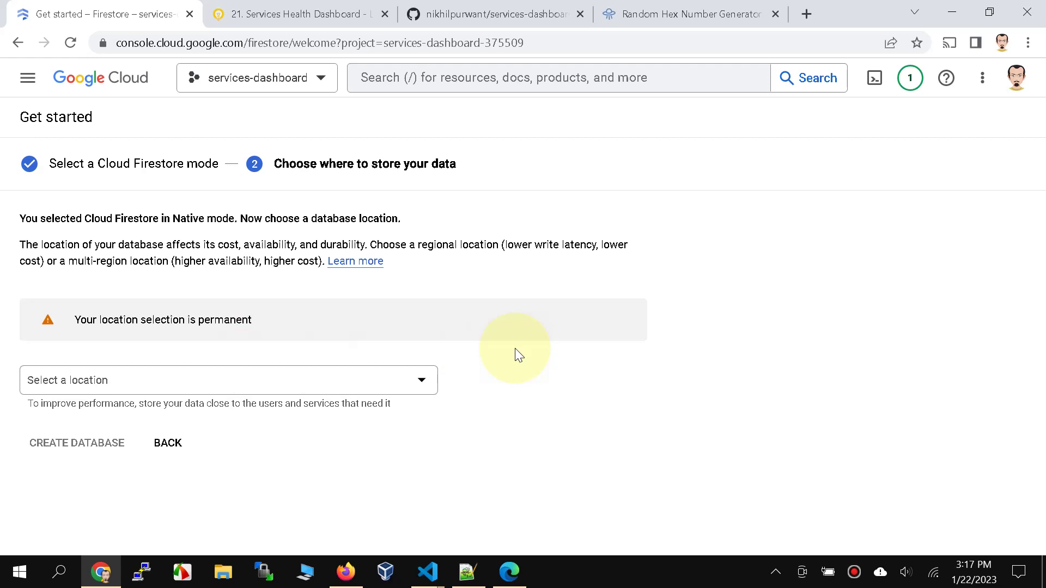
Set the database location to asia-south1 (Mumbai) and create the database
left_click(411, 377)
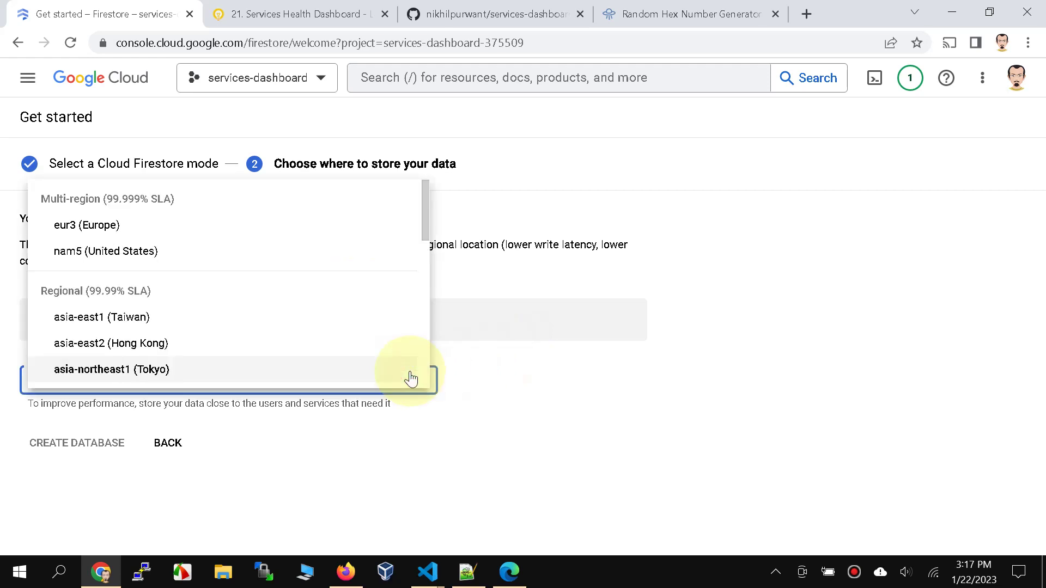
scroll(304, 341, "down", 2)
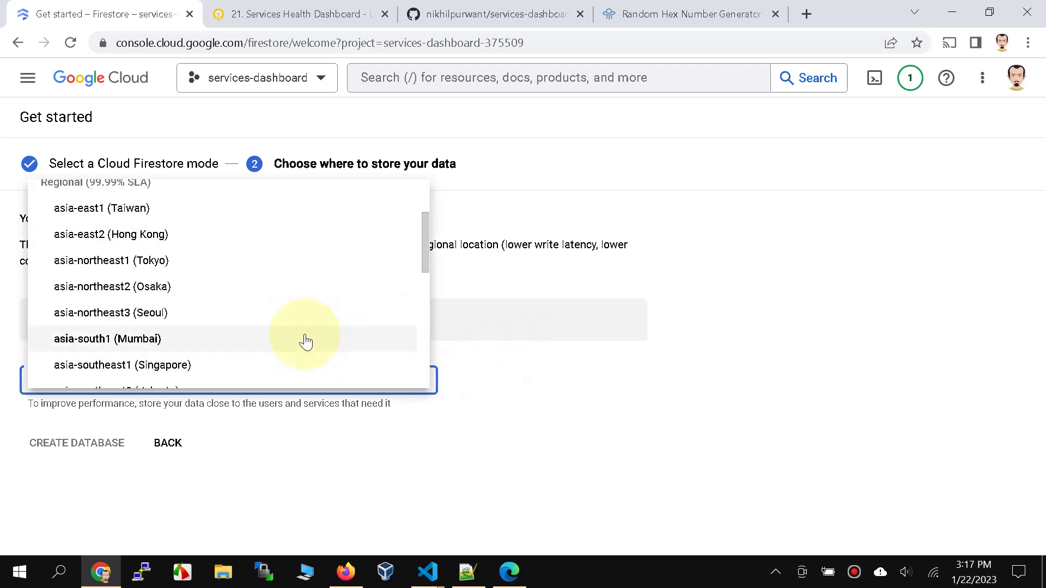
left_click(305, 340)
left_click(97, 445)
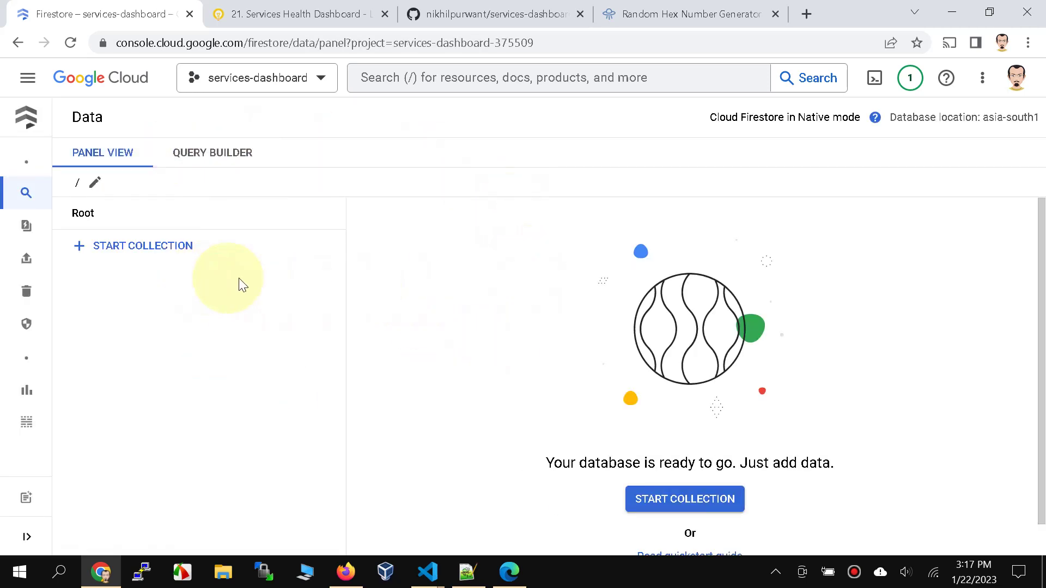
Open Cloud Shell and enlarge its terminal pane over the Firestore data page
left_click(873, 81)
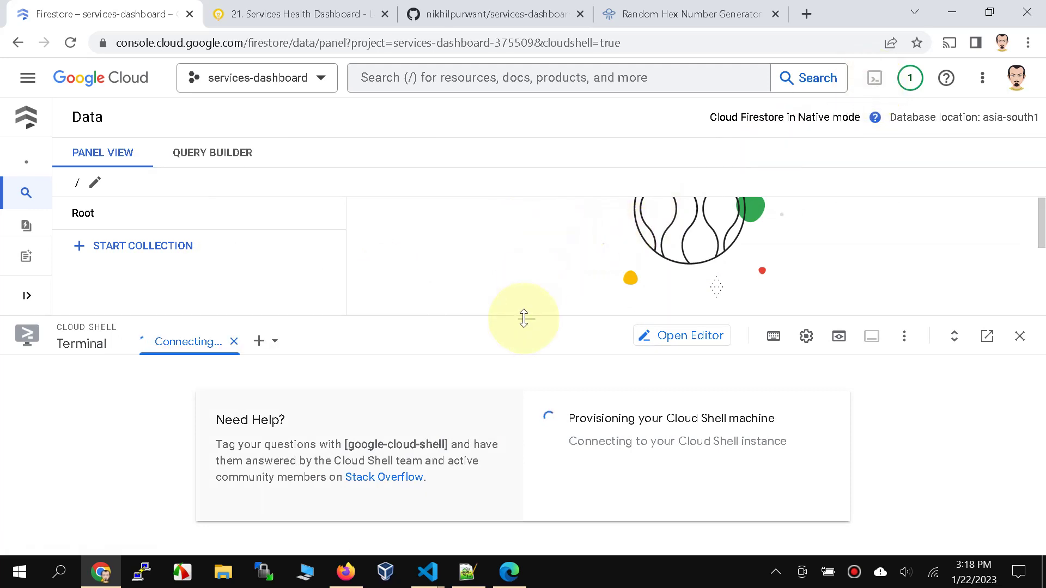
left_click_drag(524, 320, 528, 191)
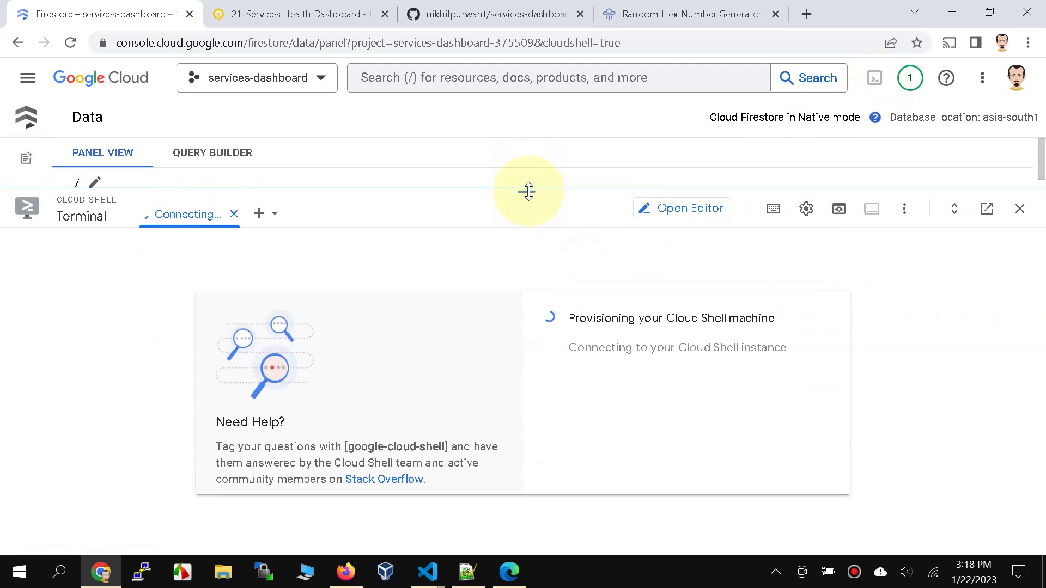
Review the Services Health Dashboard article, examining its dashboard overview and the commands listed under Setup steps
left_click(292, 15)
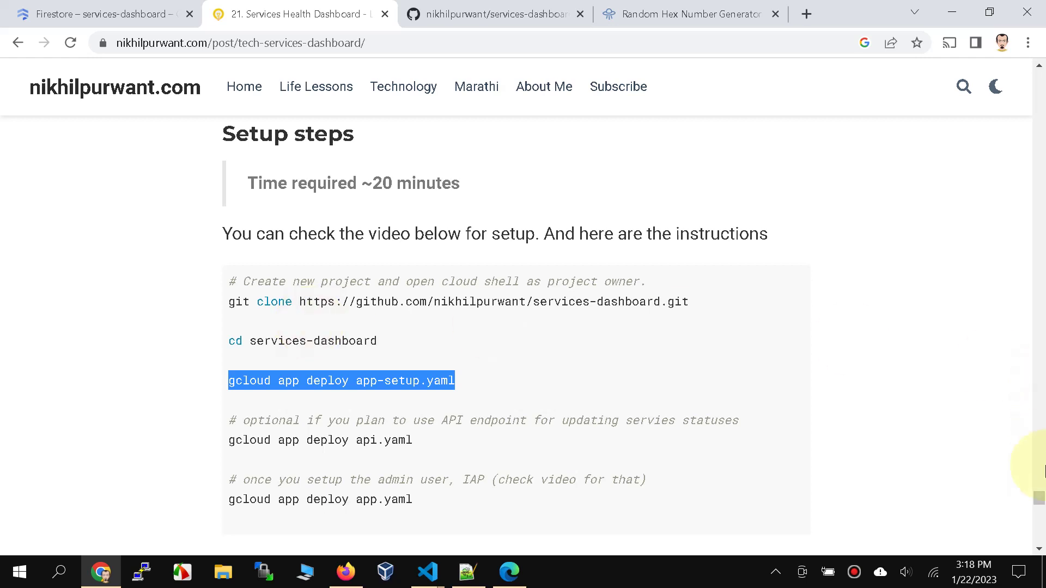
left_click_drag(1039, 496, 1038, 82)
scroll(713, 339, "down", 4)
scroll(716, 348, "down", 3)
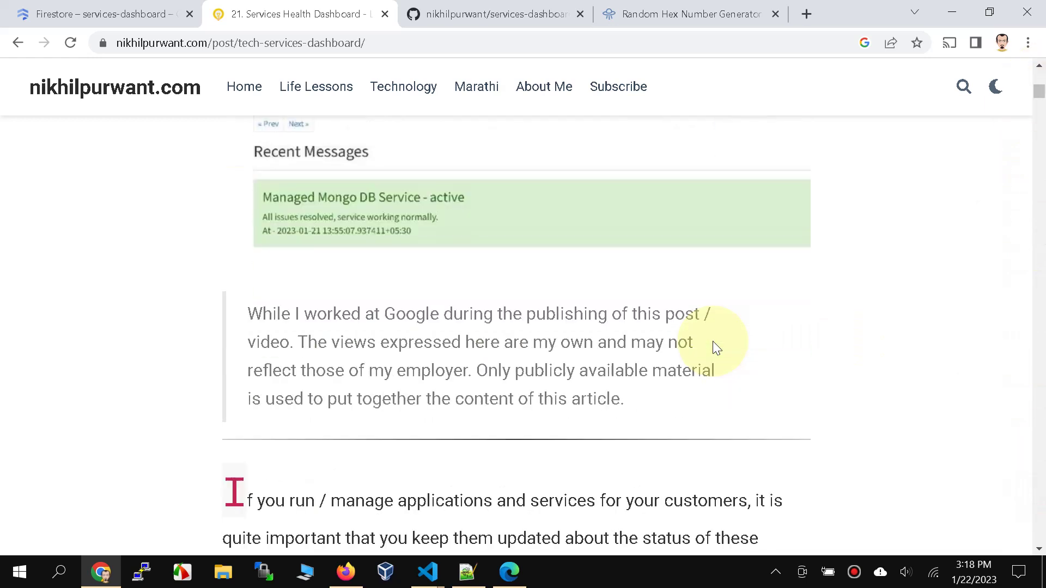
scroll(717, 349, "up", 4)
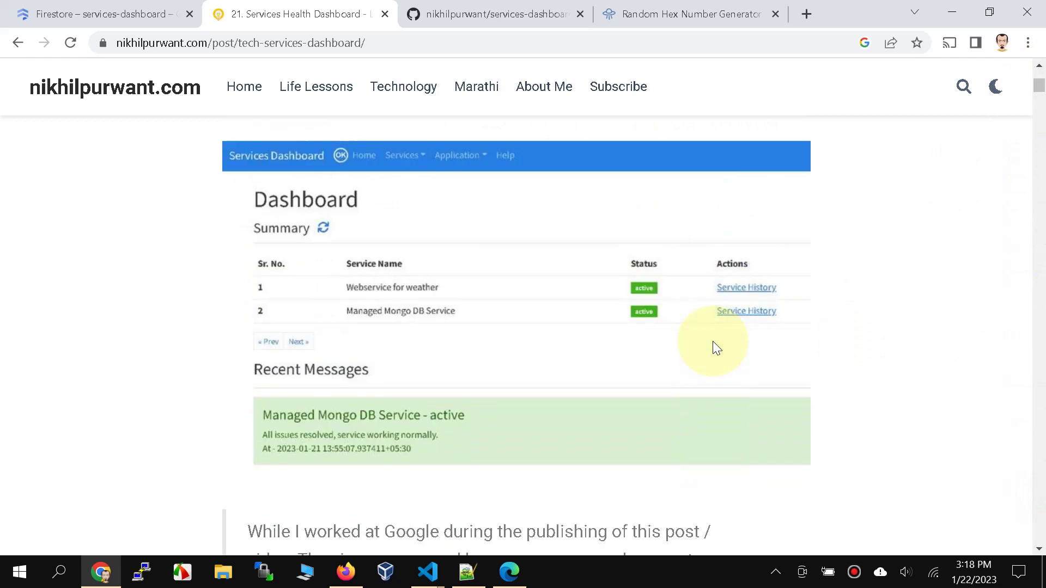
left_click_drag(1041, 90, 1001, 503)
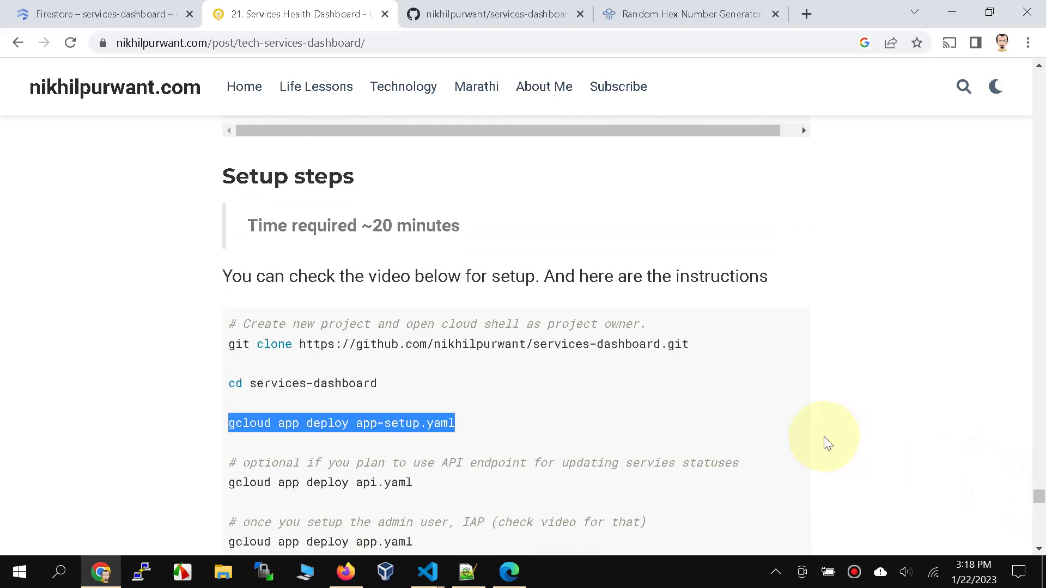
left_click(757, 423)
scroll(759, 428, "down", 1)
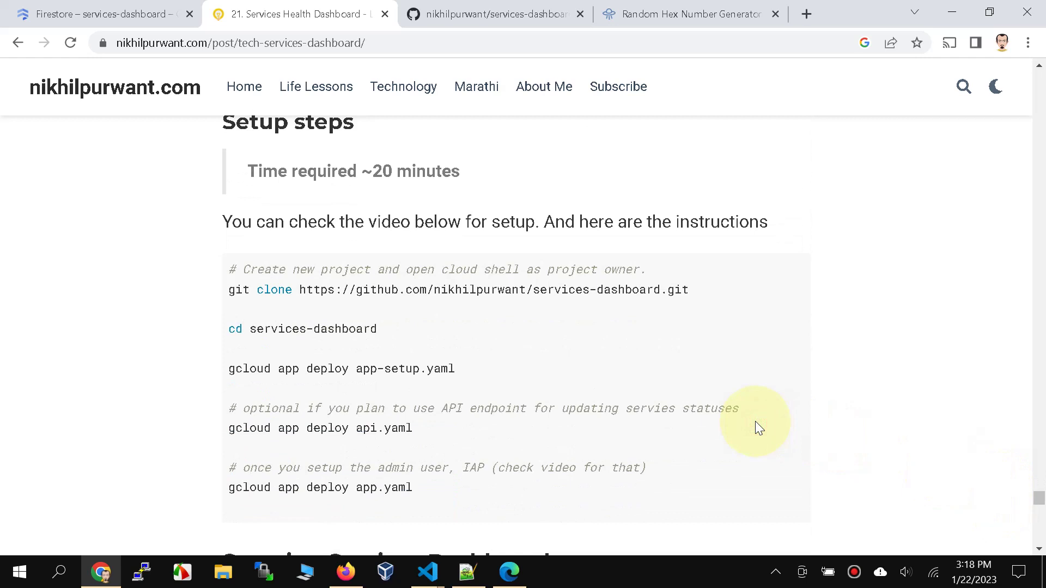
left_click(100, 9)
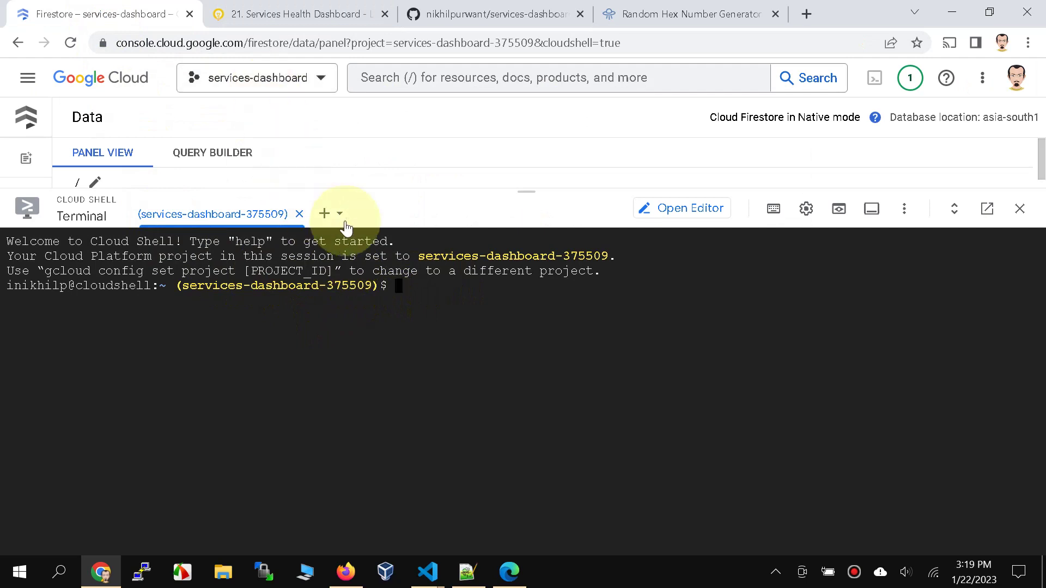
Copy the git clone command from the article's setup steps and run it in Cloud Shell to clone the services-dashboard repository
left_click(279, 12)
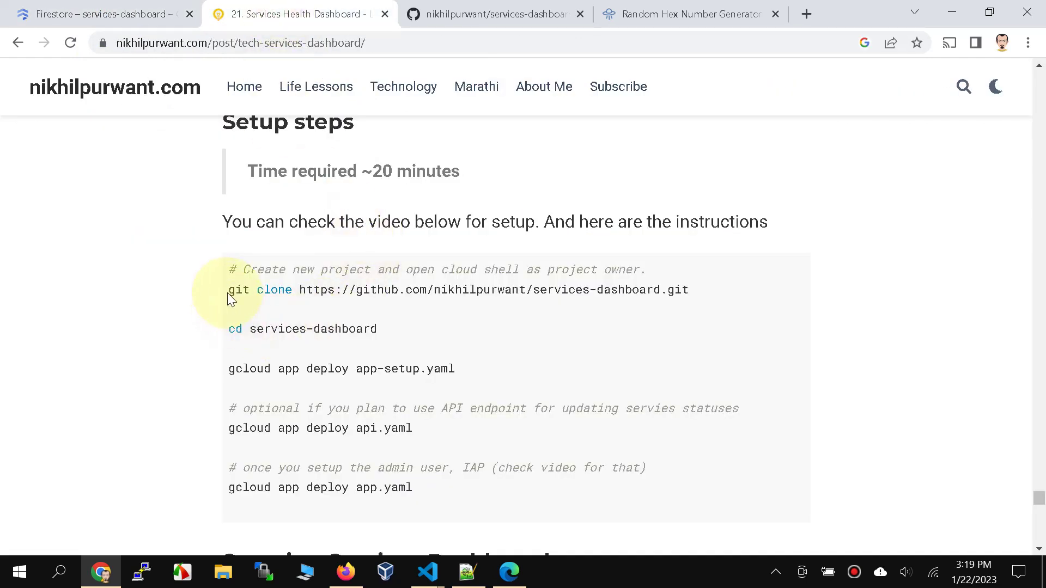
mouse_move(229, 289)
left_mouse_down()
mouse_move(554, 312)
mouse_move(687, 292)
left_mouse_up()
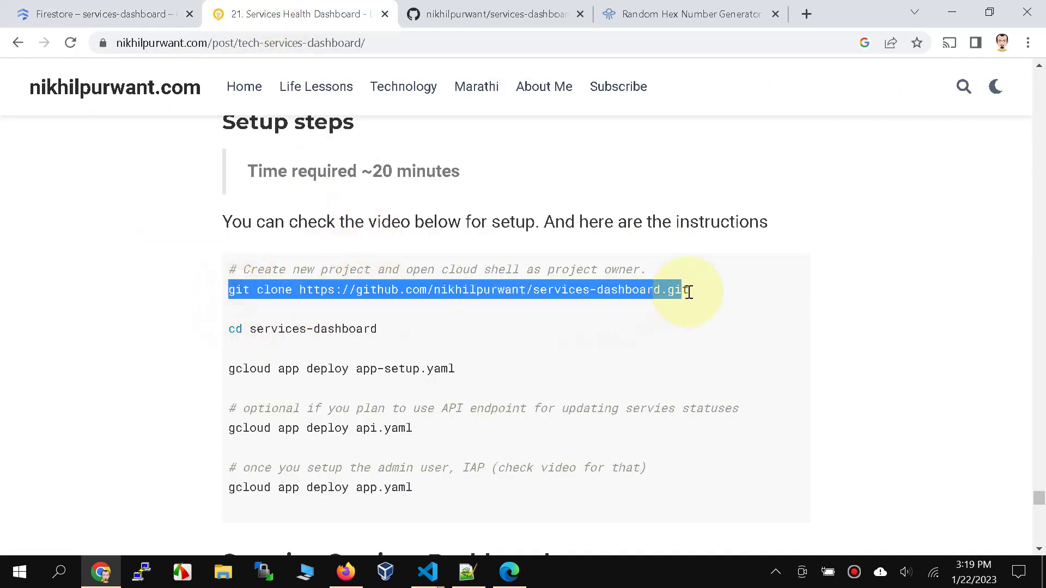
right_click(617, 295)
left_click(632, 298)
left_click(107, 16)
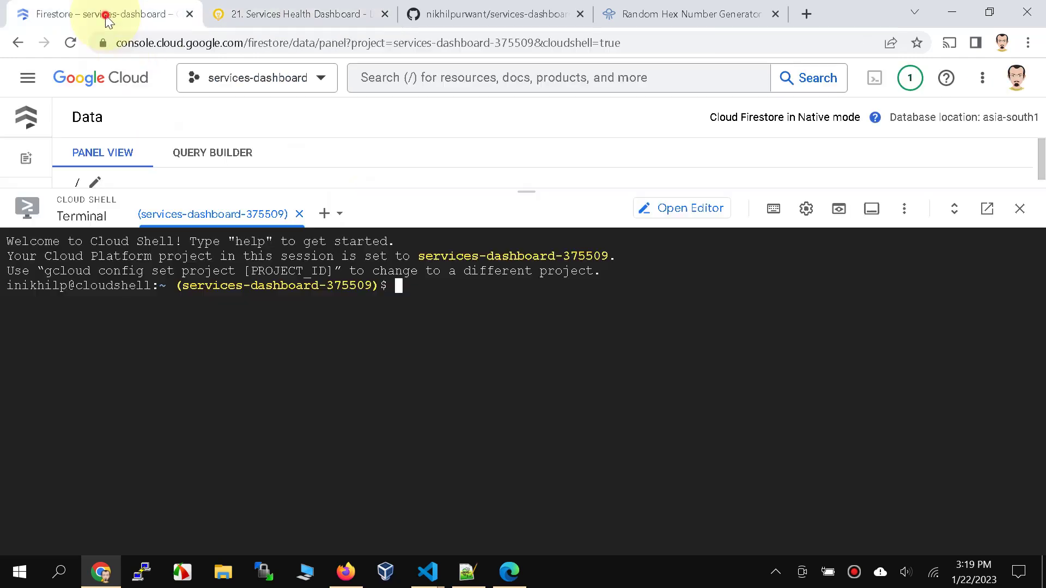
key("ctrl+v")
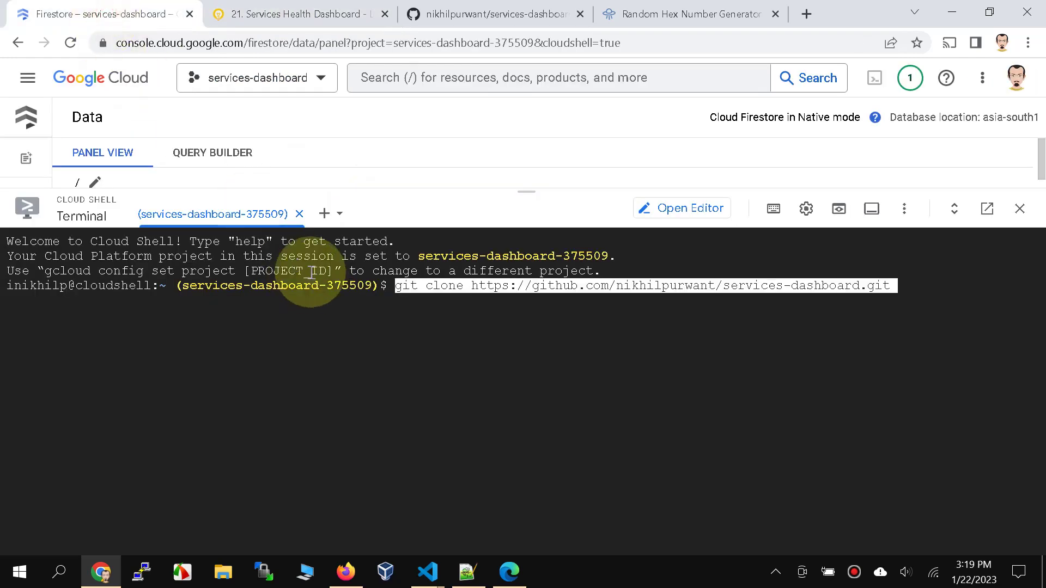
key("Return")
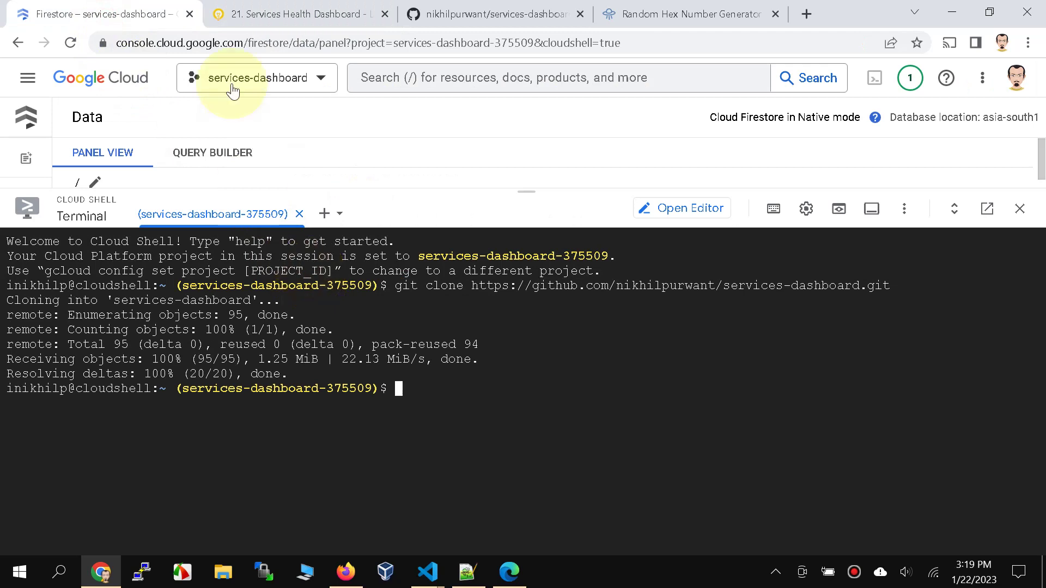
Copy "cd services-dashboard" from the setup steps and run it in Cloud Shell to enter the cloned folder
left_click(248, 13)
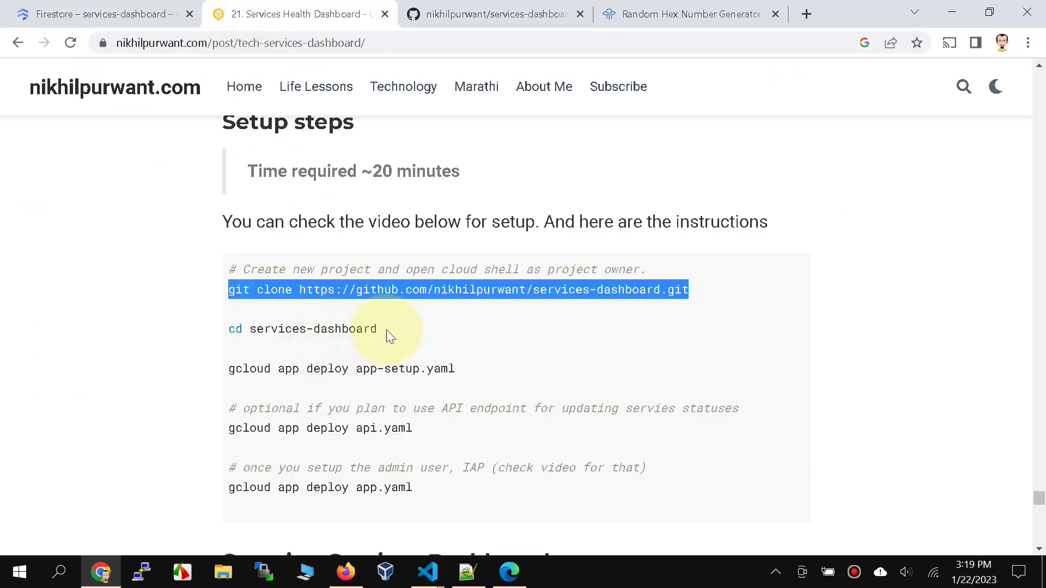
left_click_drag(386, 329, 240, 329)
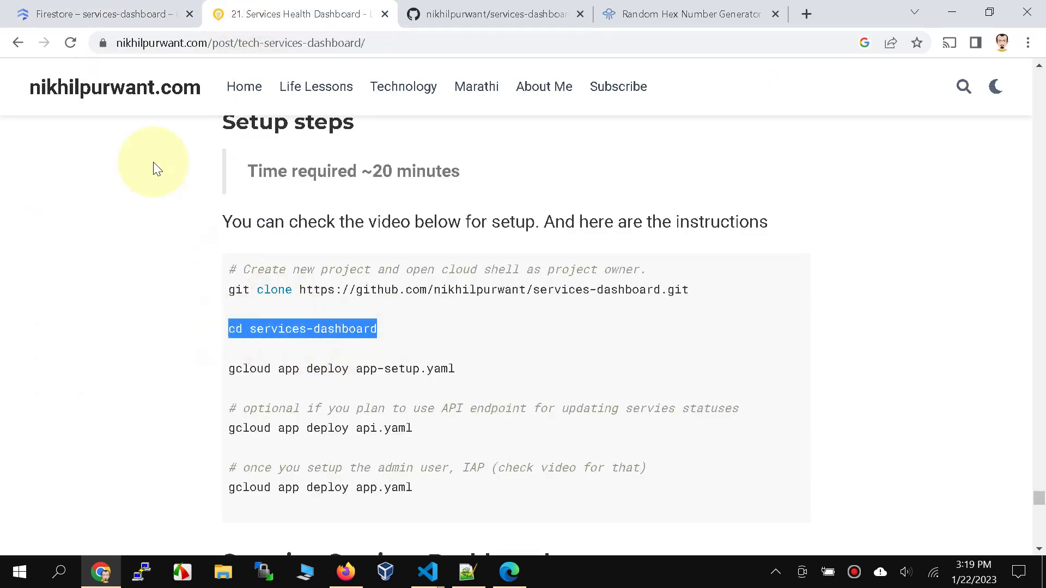
left_click(93, 13)
key("ctrl+v")
key("Return")
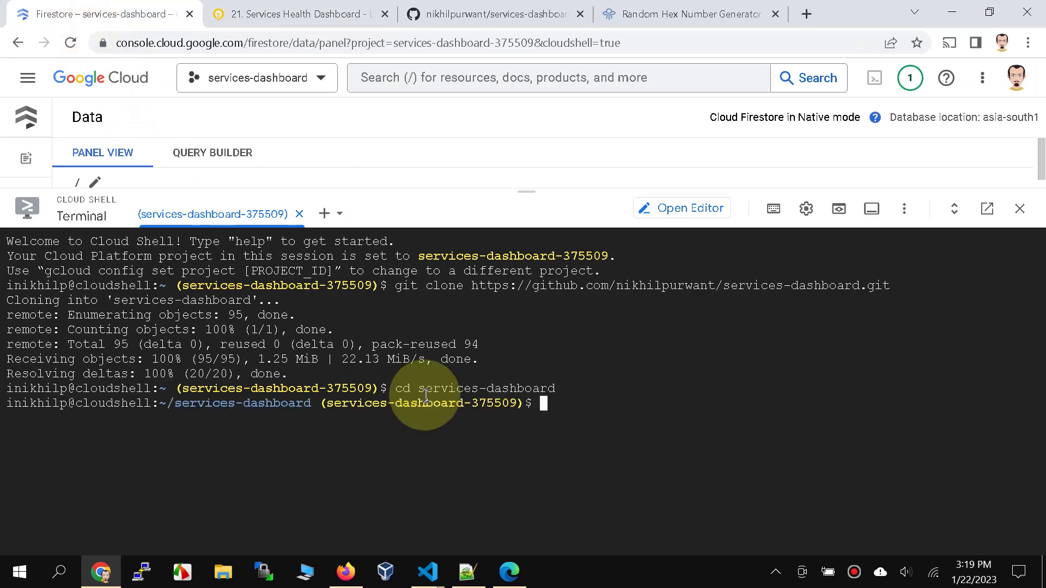
Run "gcloud app deploy app-setup.yaml" from the article's setup steps in Cloud Shell and authorize Cloud Shell to use the account credentials
left_click(304, 21)
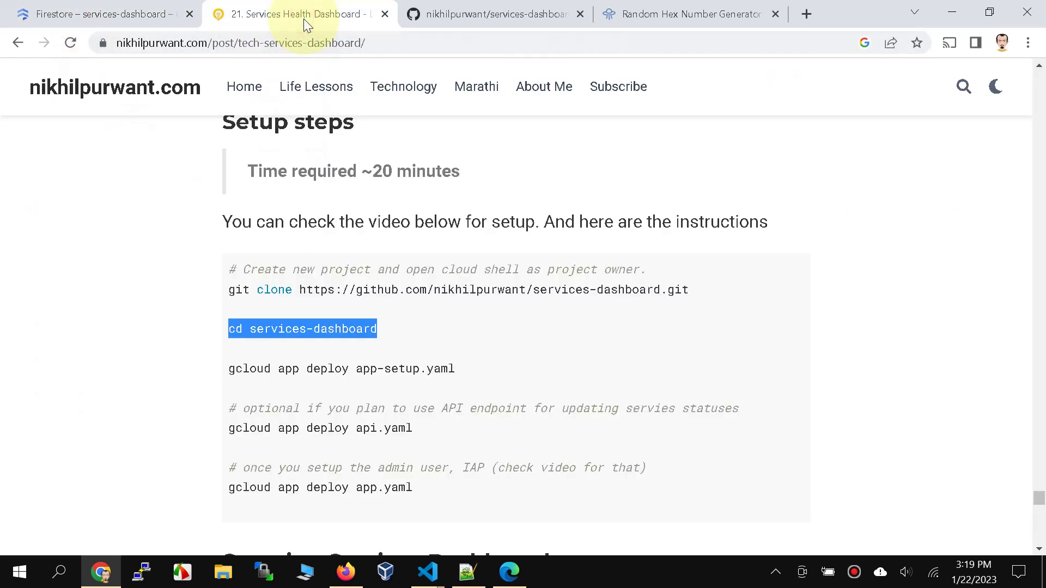
left_click_drag(470, 368, 218, 371)
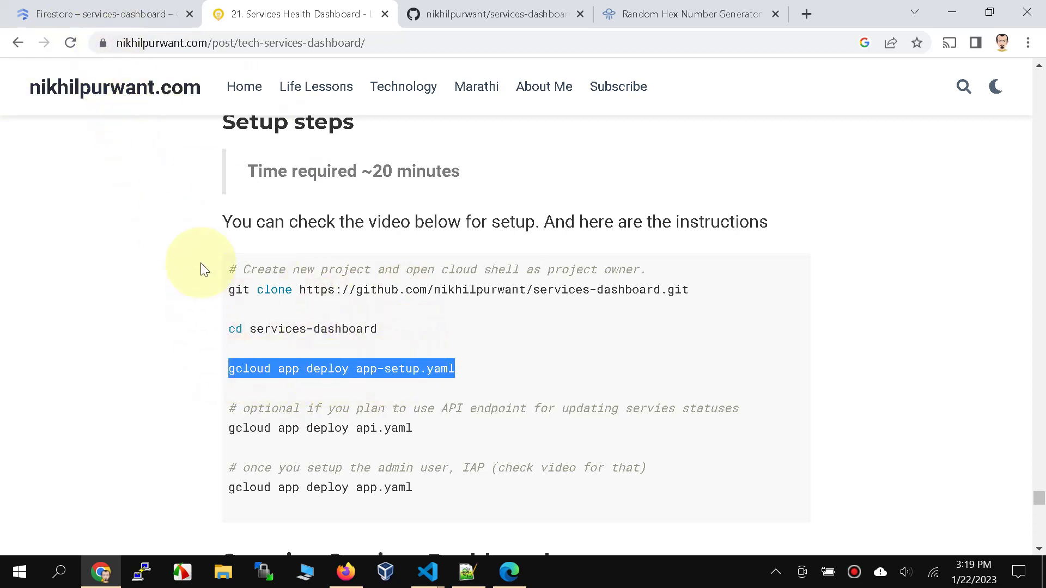
left_click(101, 20)
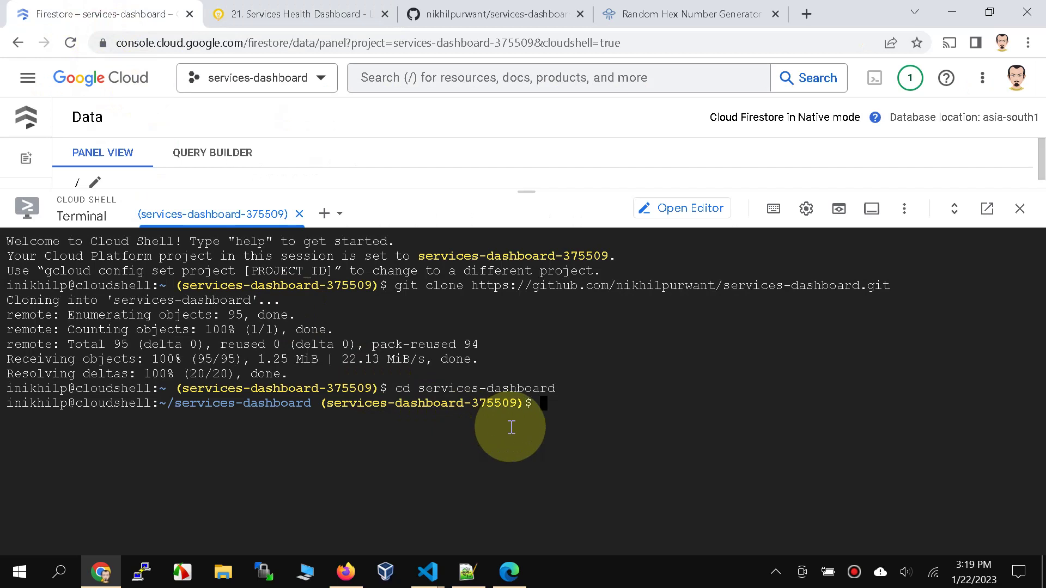
key("ctrl+v")
key("Return")
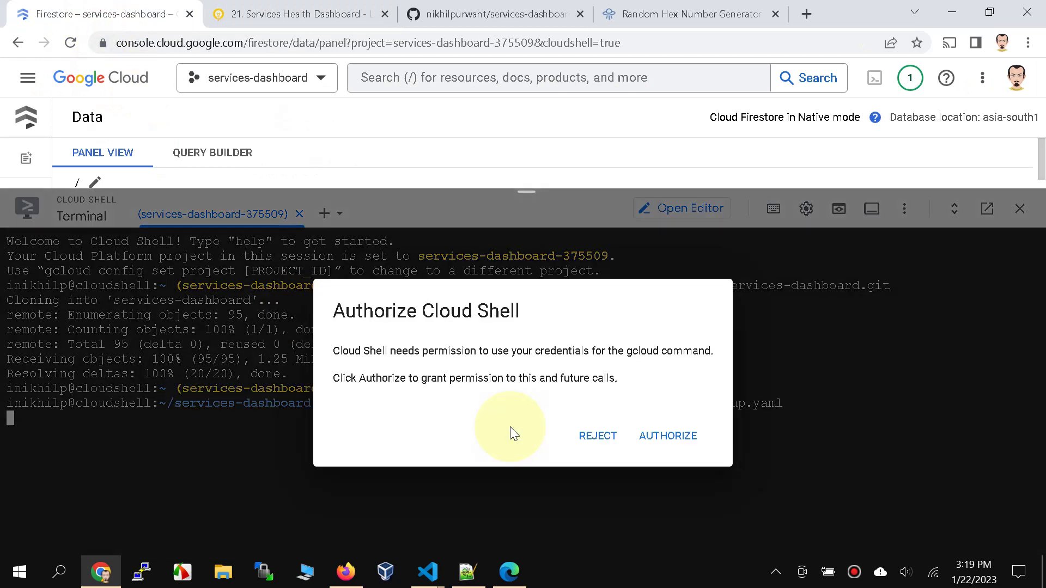
left_click(655, 434)
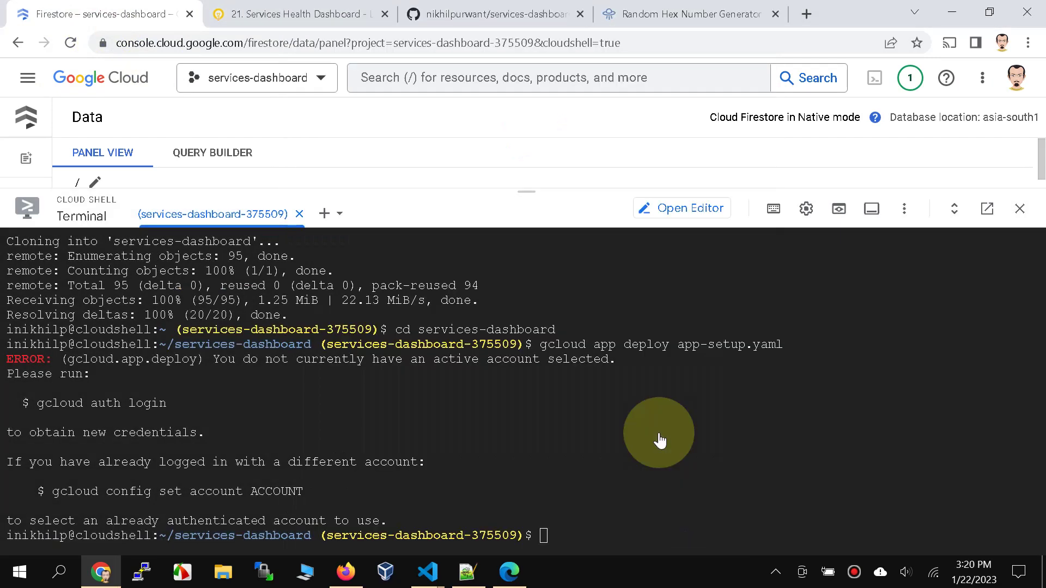
Rerun "gcloud app deploy app-setup.yaml" in the Cloud Shell terminal
left_click(659, 433)
key("Up")
key("Return")
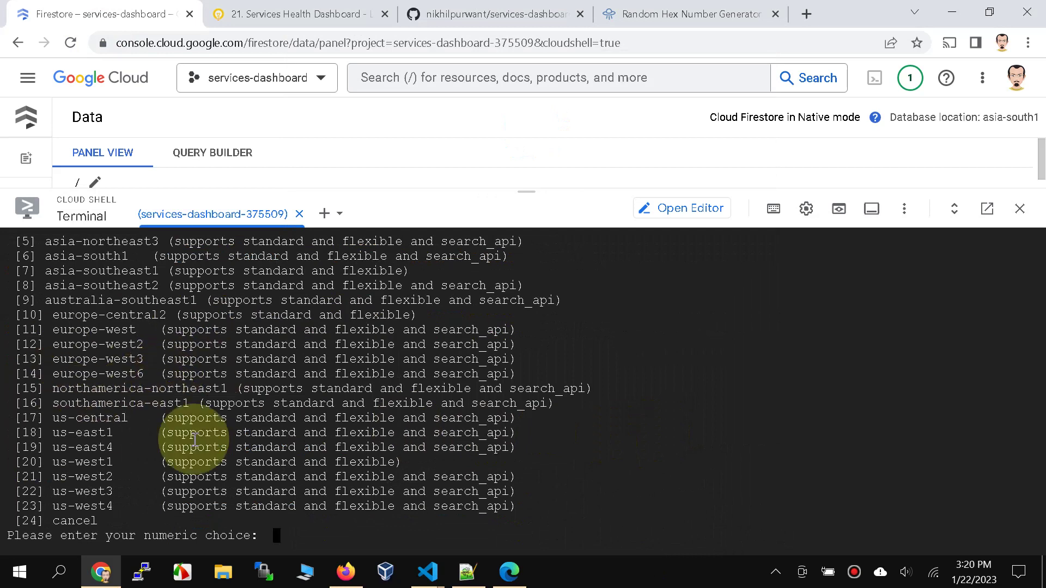
Choose region 6 (asia-south1) for the App Engine application and confirm the deployment with Y
scroll(233, 446, "up", 2)
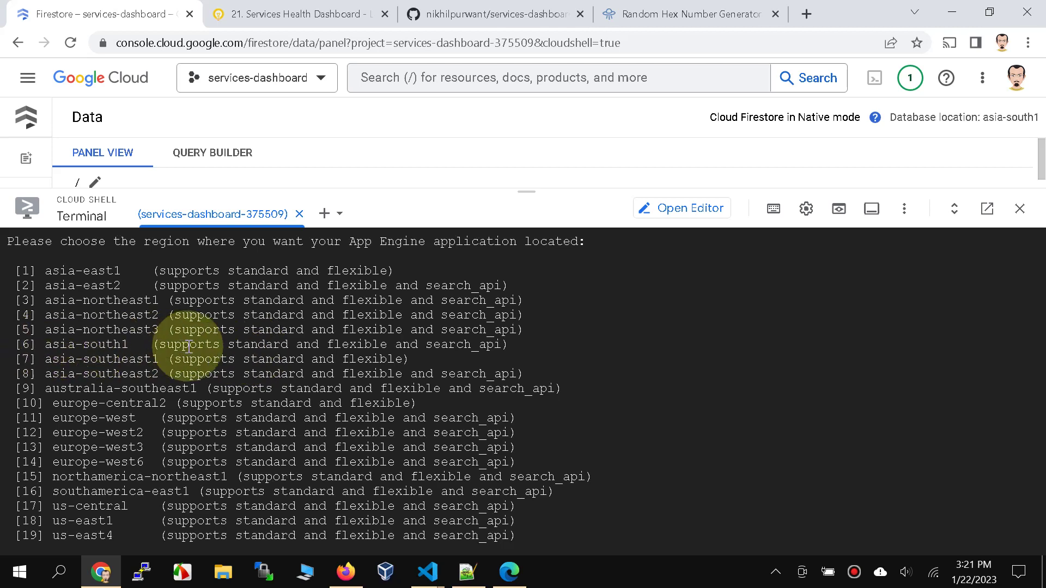
scroll(435, 445, "down", 2)
type("6")
key("Return")
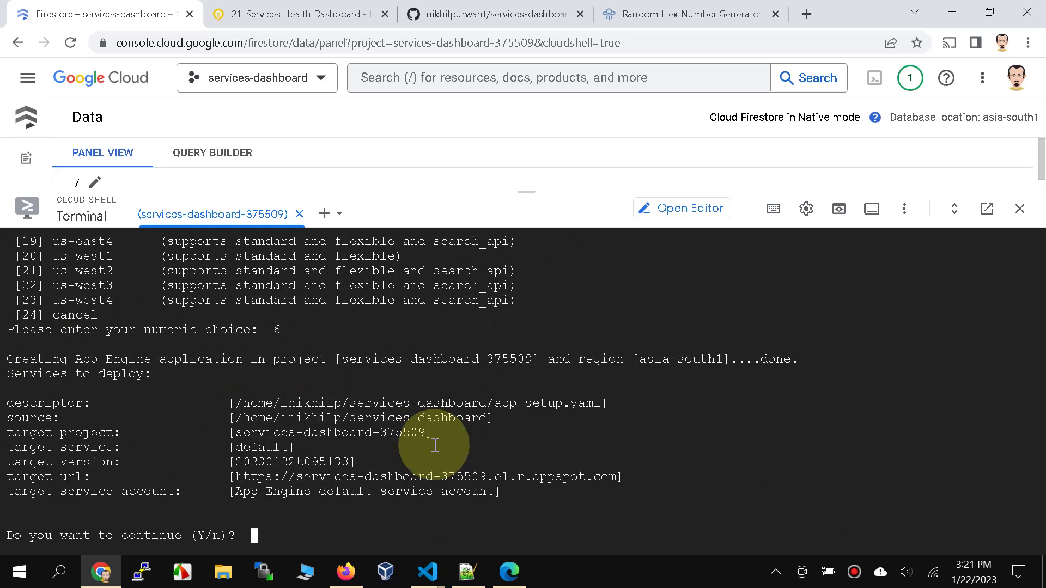
type("Y")
key("Return")
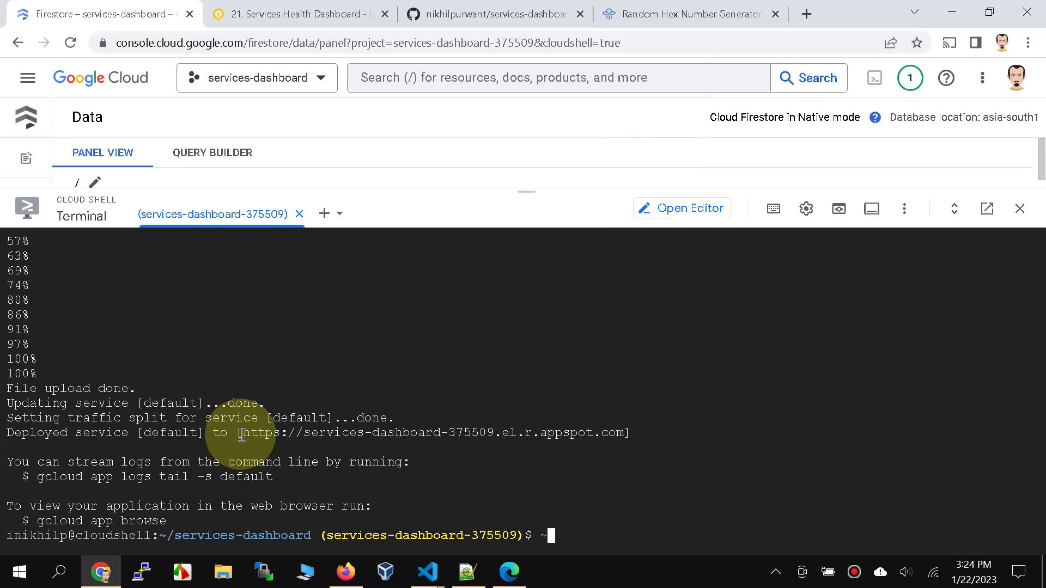
left_click_drag(242, 436, 621, 438)
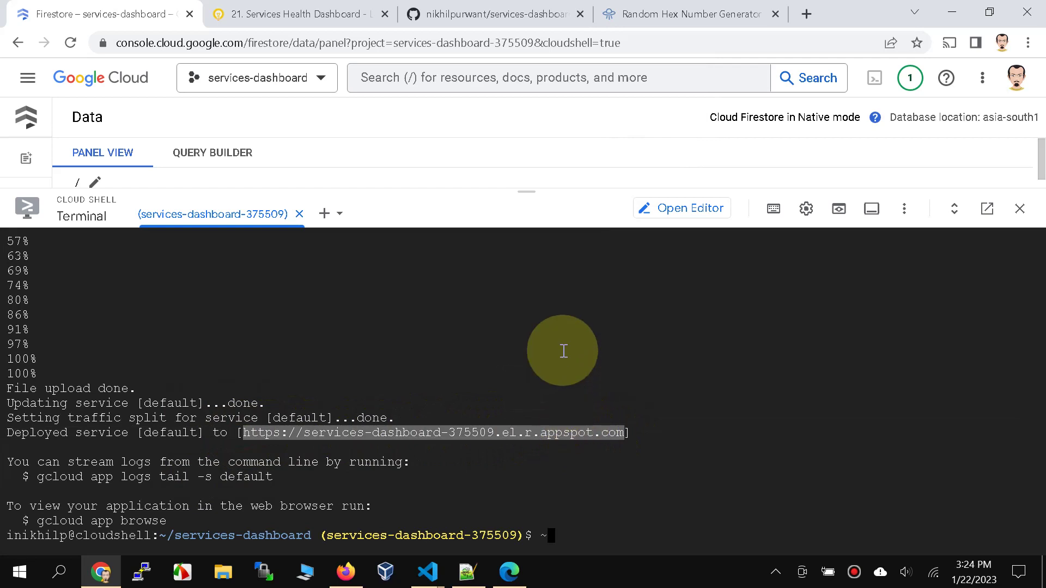
left_click(807, 21)
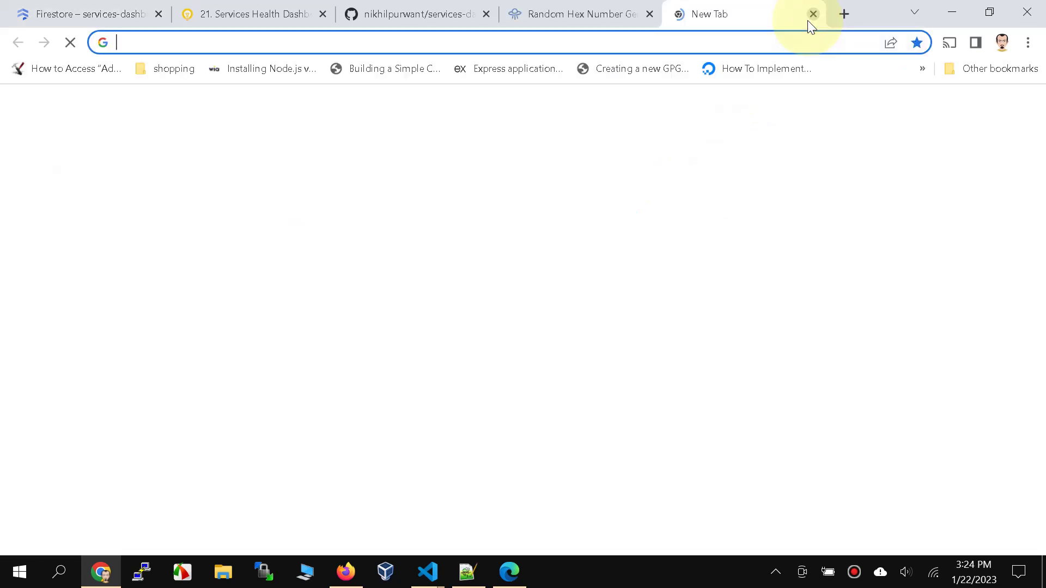
type("https://services-dashboard-375509.el.r.appspot.com")
key("Return")
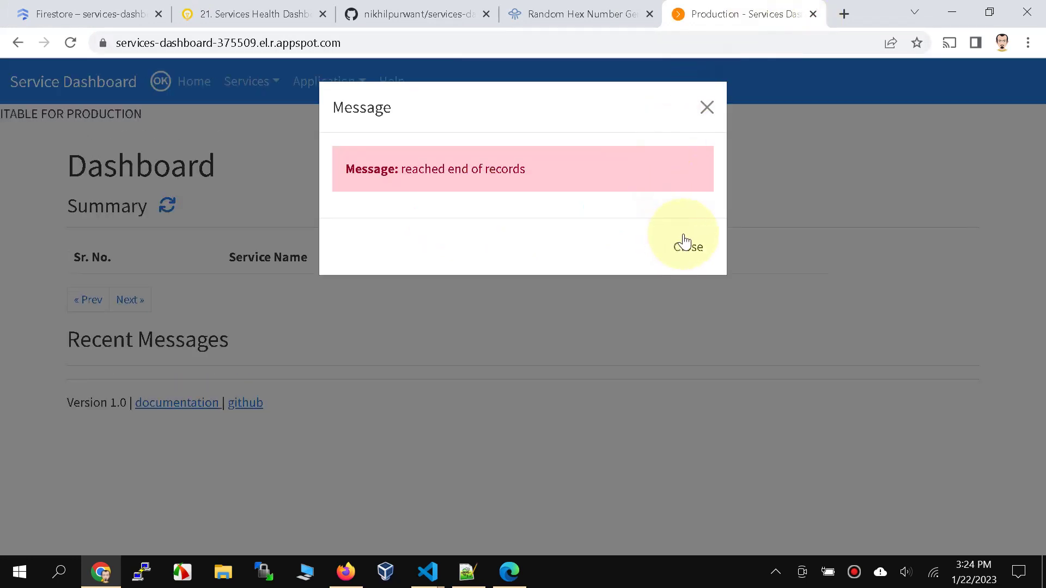
left_click(684, 241)
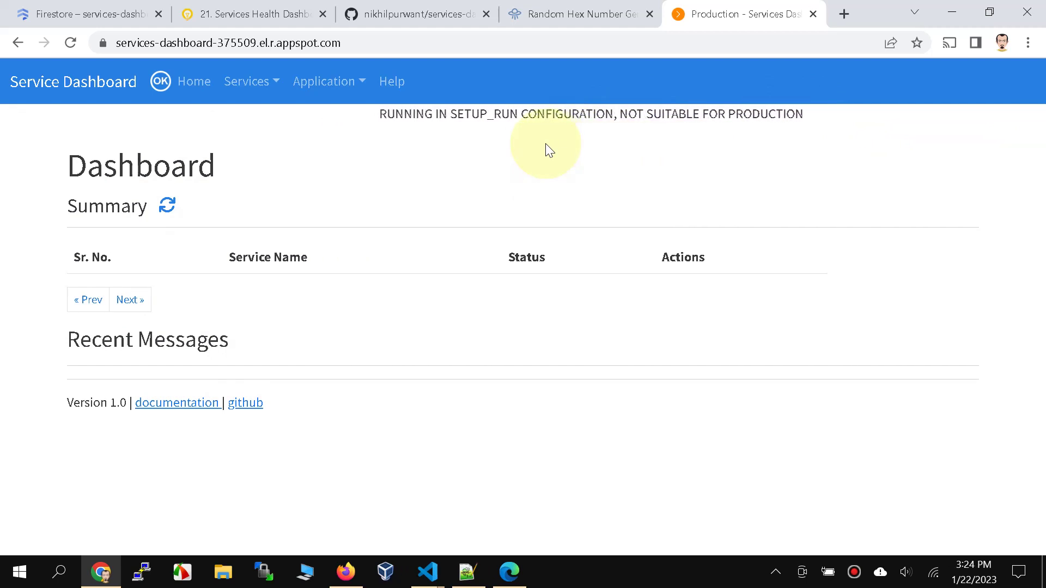
Check the article's setup steps, return to the deployed dashboard and open its Update Application Settings page
left_click(229, 15)
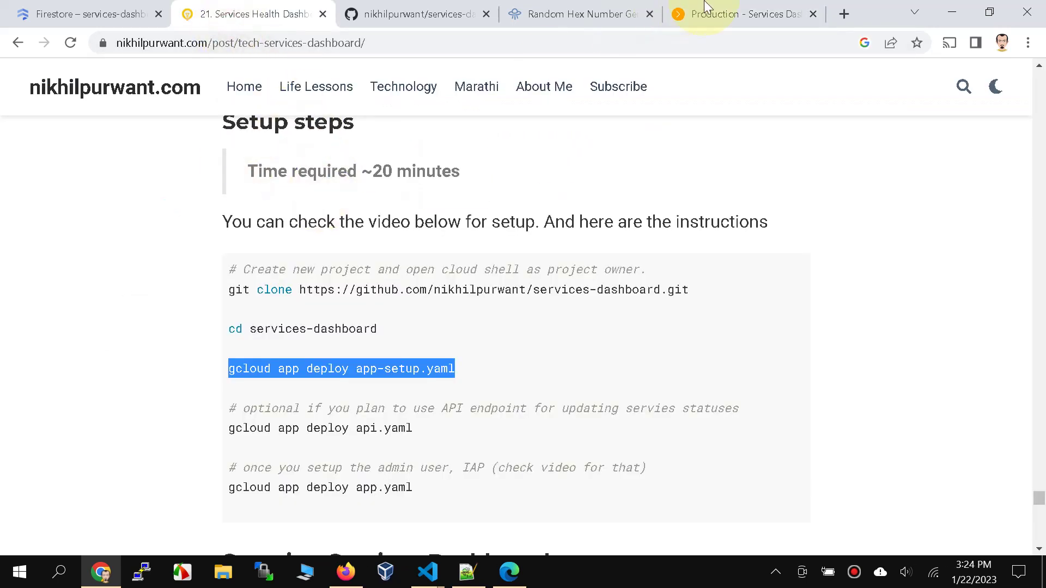
left_click(710, 21)
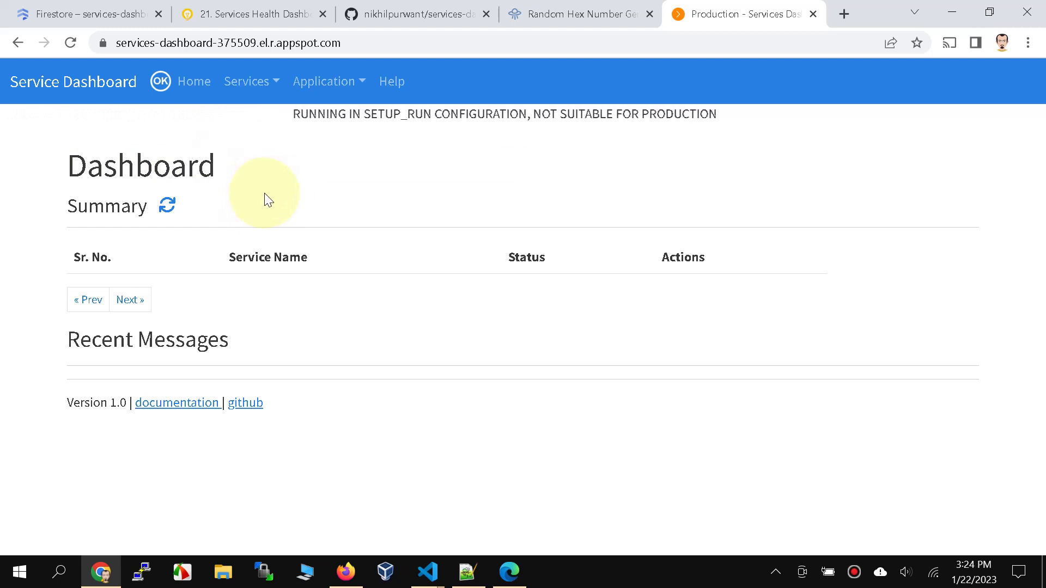
left_click(325, 86)
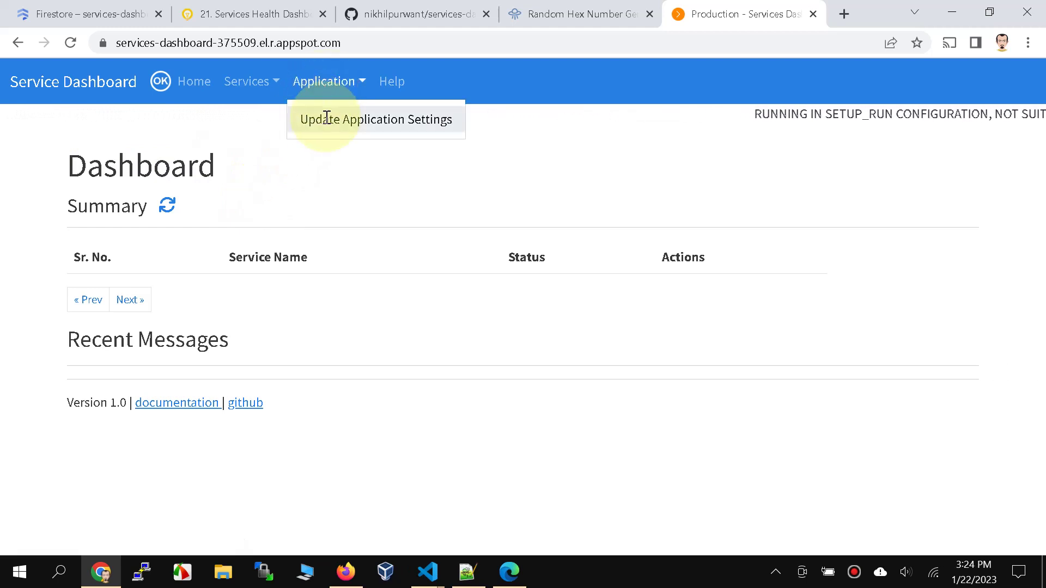
left_click(326, 119)
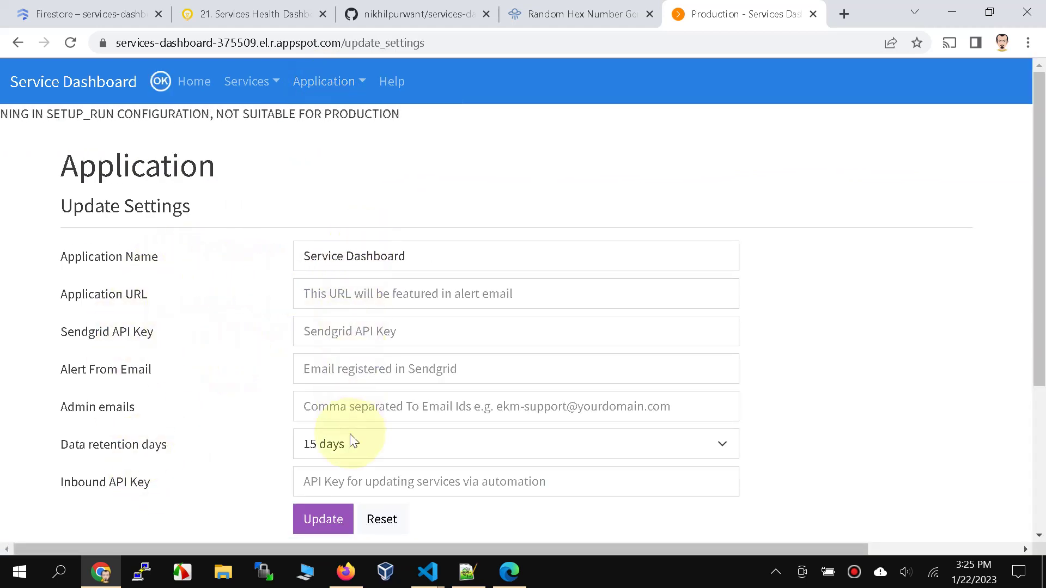
scroll(201, 394, "down", 3)
scroll(201, 394, "up", 1)
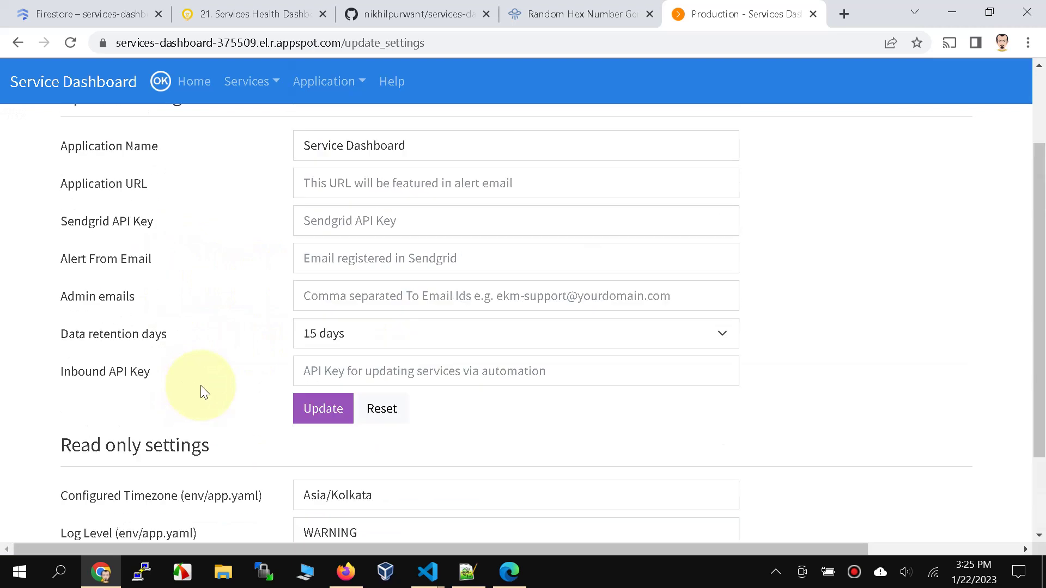
Examine the article's table explaining the application settings, including which ones are mandatory, and return to its setup steps
left_click(237, 21)
scroll(235, 268, "up", 20)
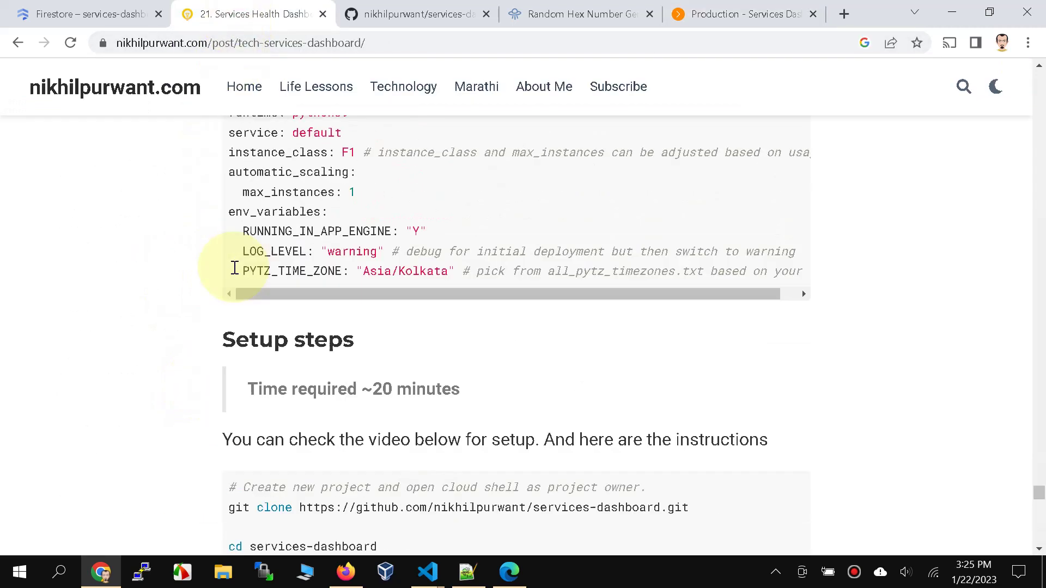
scroll(234, 268, "up", 15)
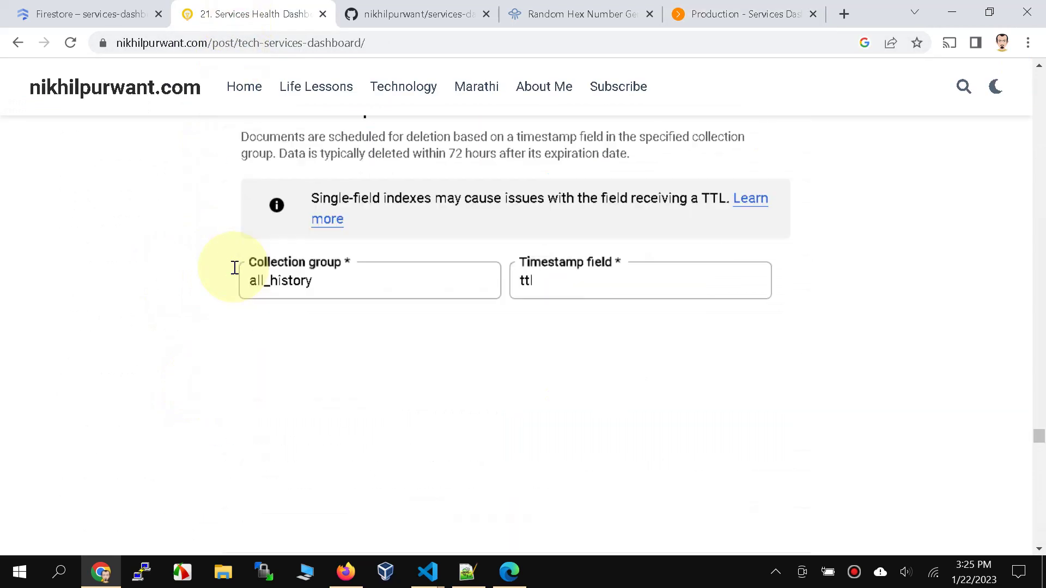
scroll(235, 268, "up", 20)
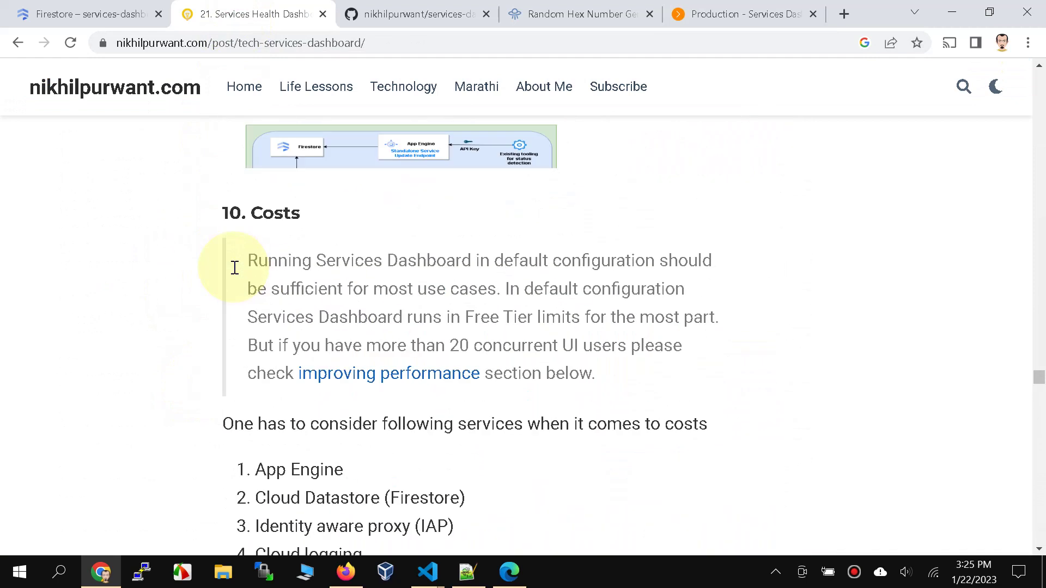
scroll(234, 268, "up", 3)
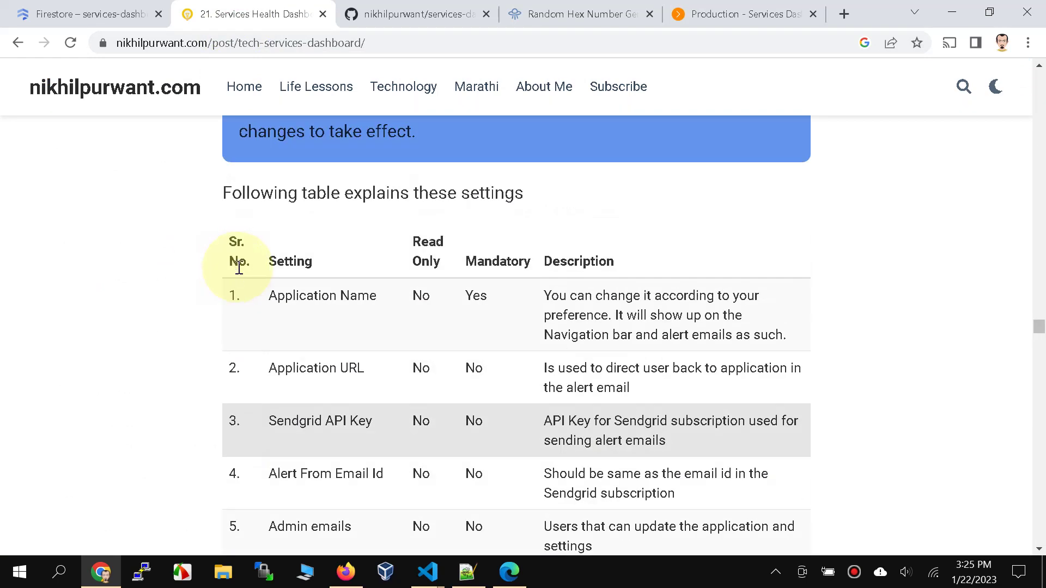
scroll(324, 328, "down", 5)
scroll(325, 328, "down", 20)
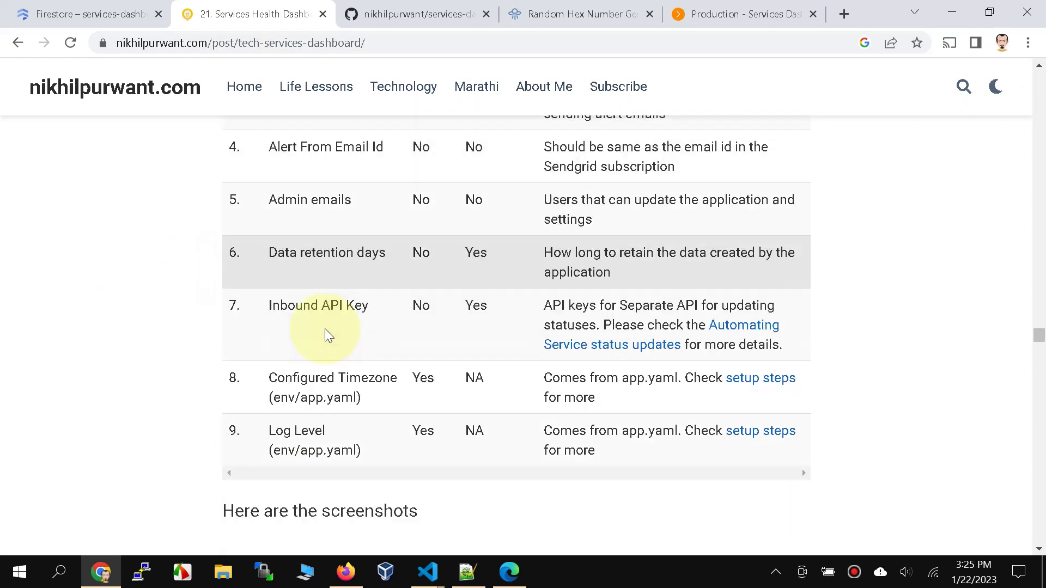
scroll(324, 329, "down", 20)
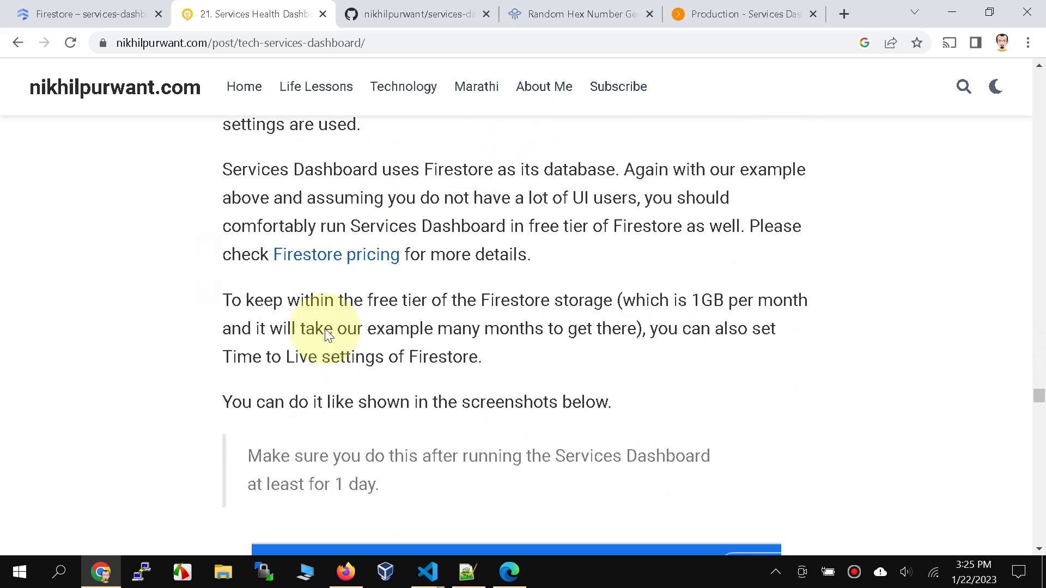
scroll(325, 328, "down", 20)
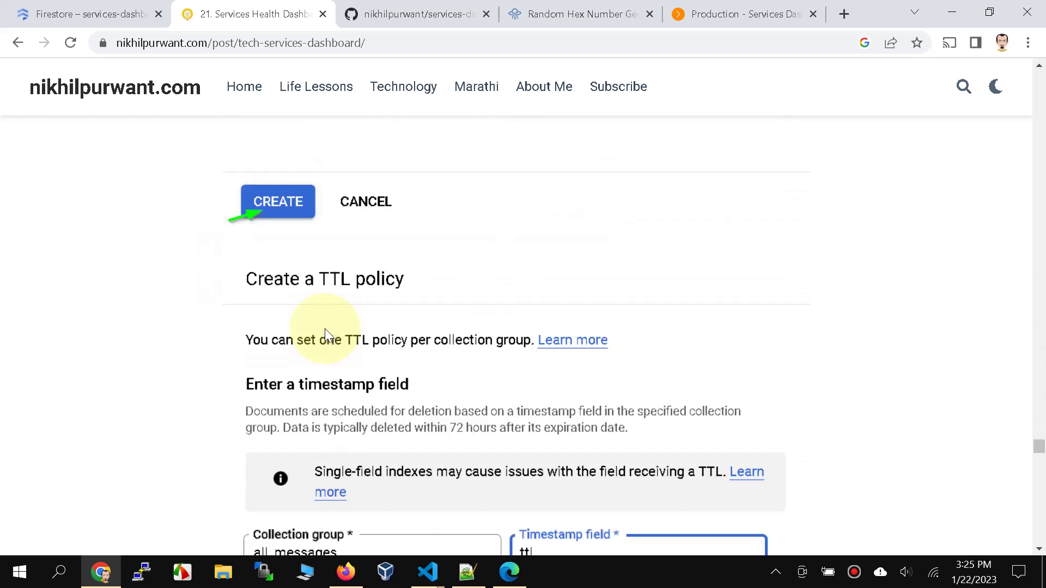
scroll(325, 329, "down", 12)
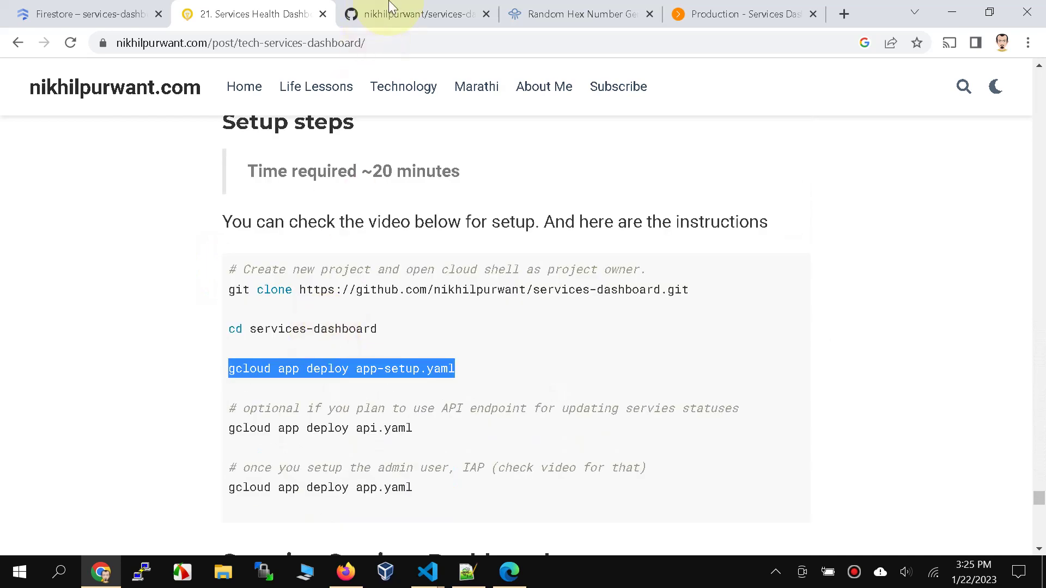
left_click(702, 28)
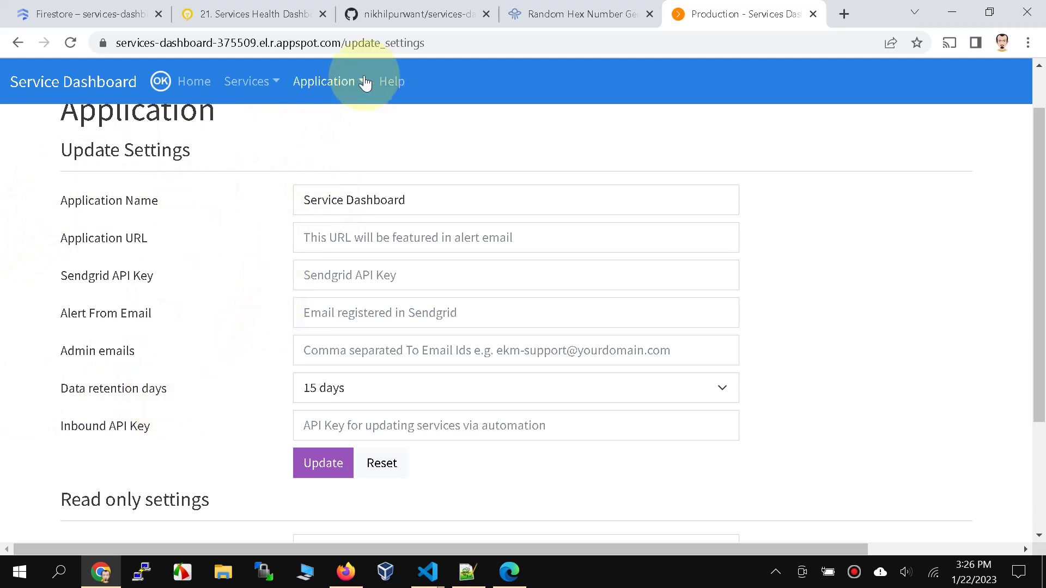
left_click_drag(340, 42, 48, 59)
key("ctrl+c")
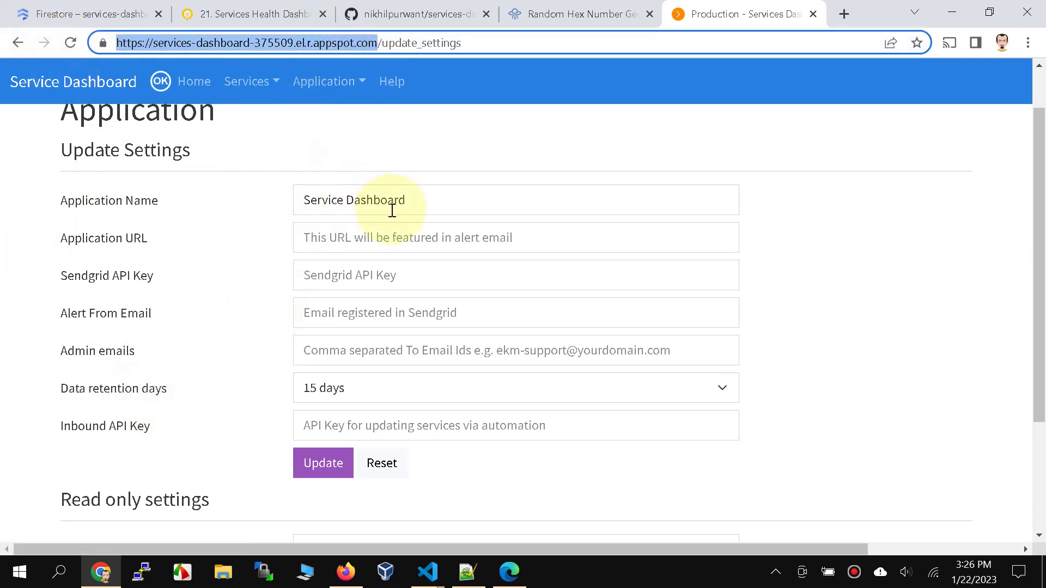
left_click(358, 235)
key("ctrl+v")
Fill in the Sendgrid API key, alert-from email, admin emails and inbound API key, update the application settings and dismiss the message
left_click(329, 275)
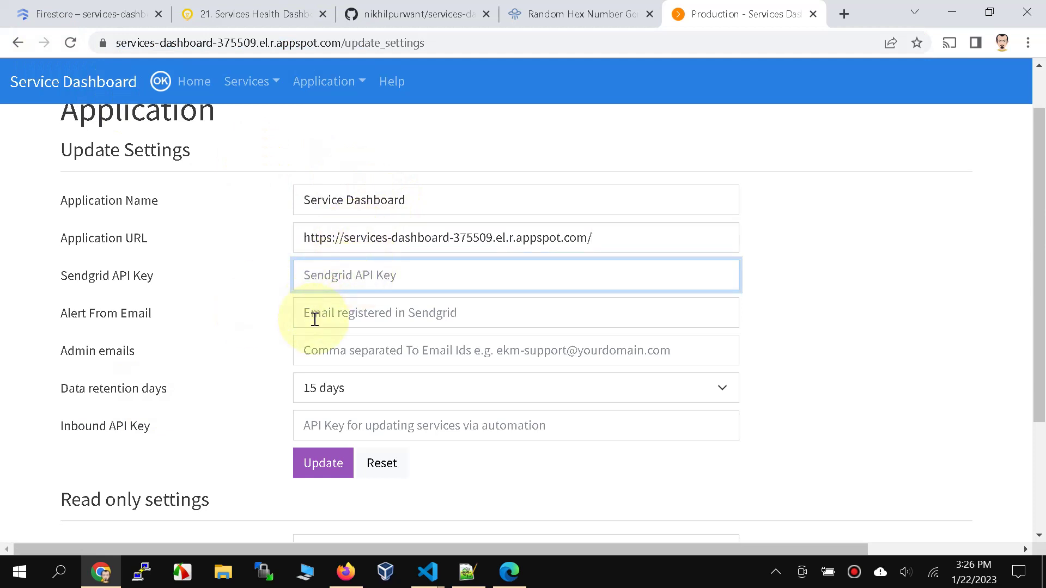
left_click(308, 350)
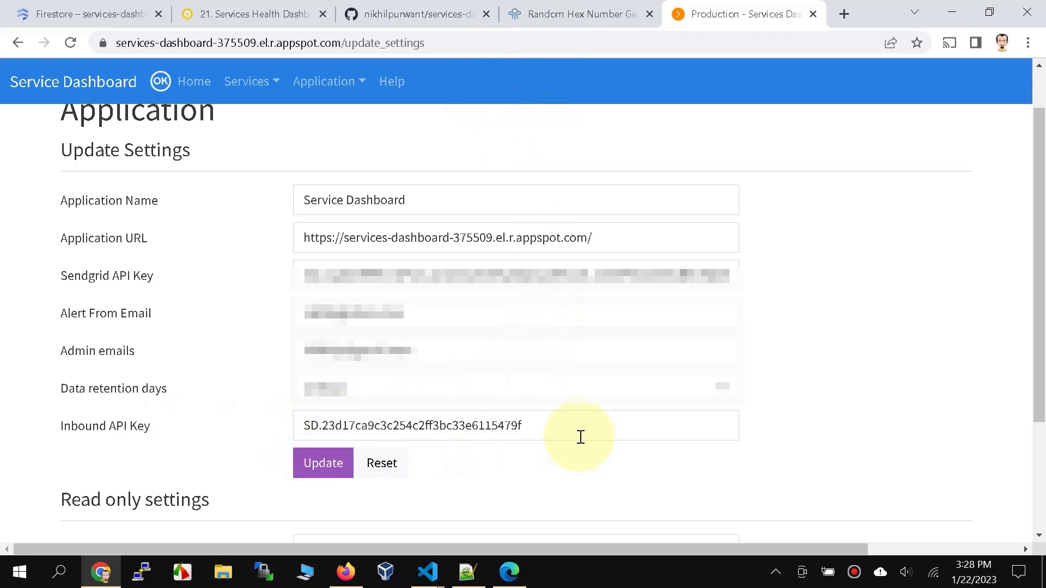
left_click(311, 468)
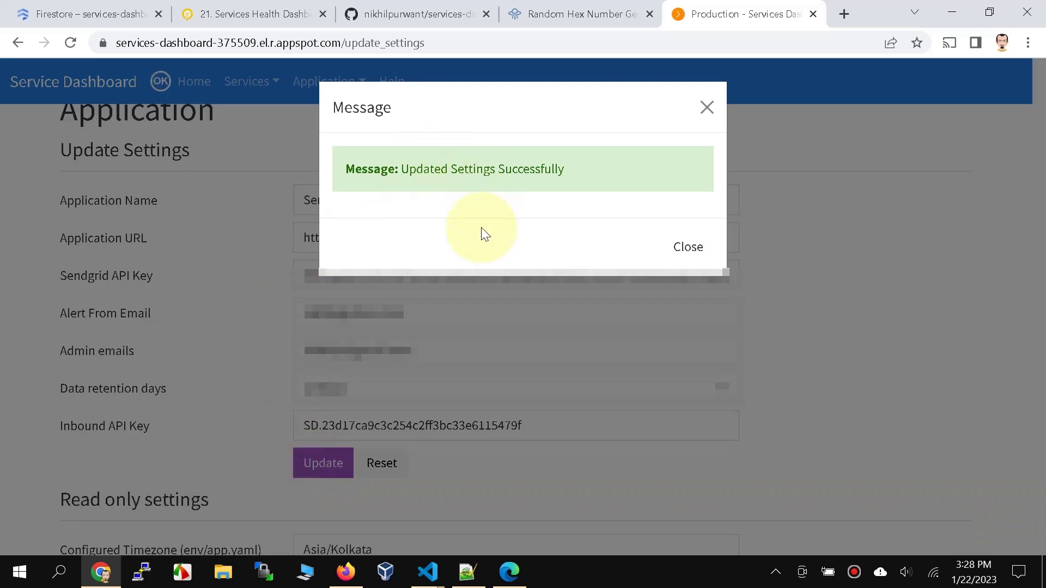
left_click(684, 249)
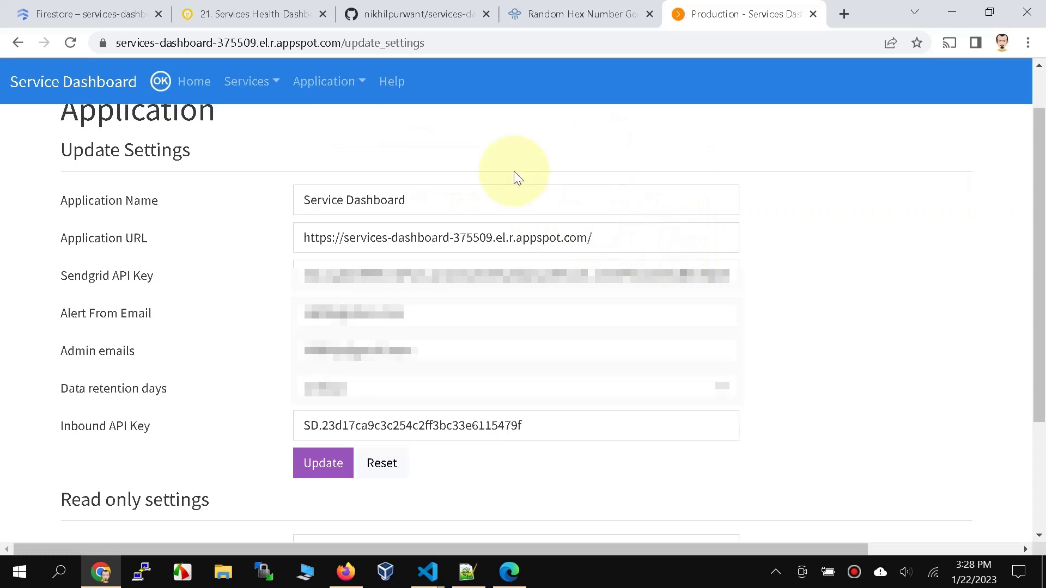
Copy "gcloud app deploy api.yaml" from the article's setup steps, run it in Cloud Shell and confirm the deployment with Y
left_click(245, 13)
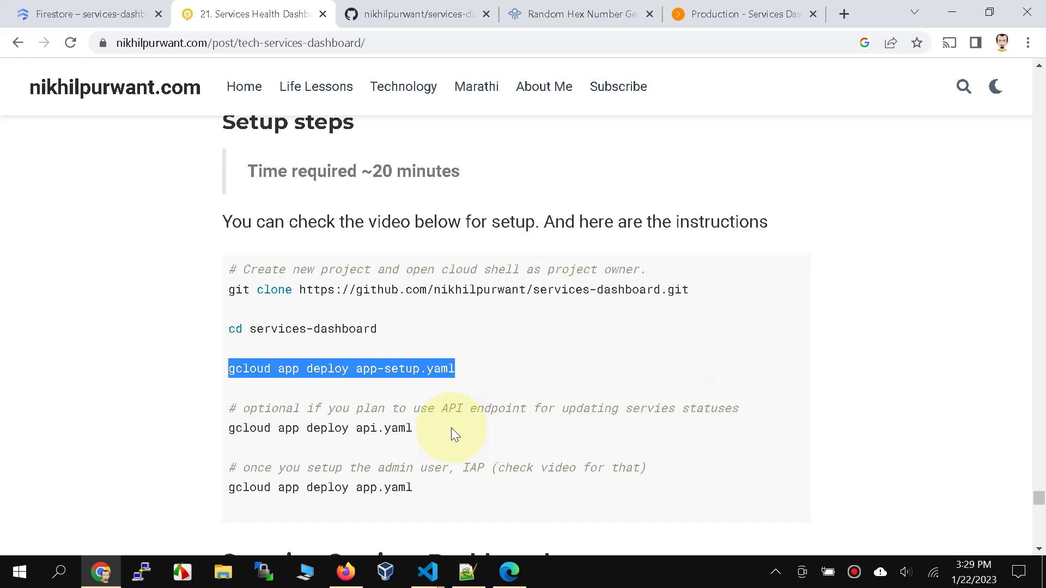
left_click_drag(428, 430, 226, 427)
right_click(256, 427)
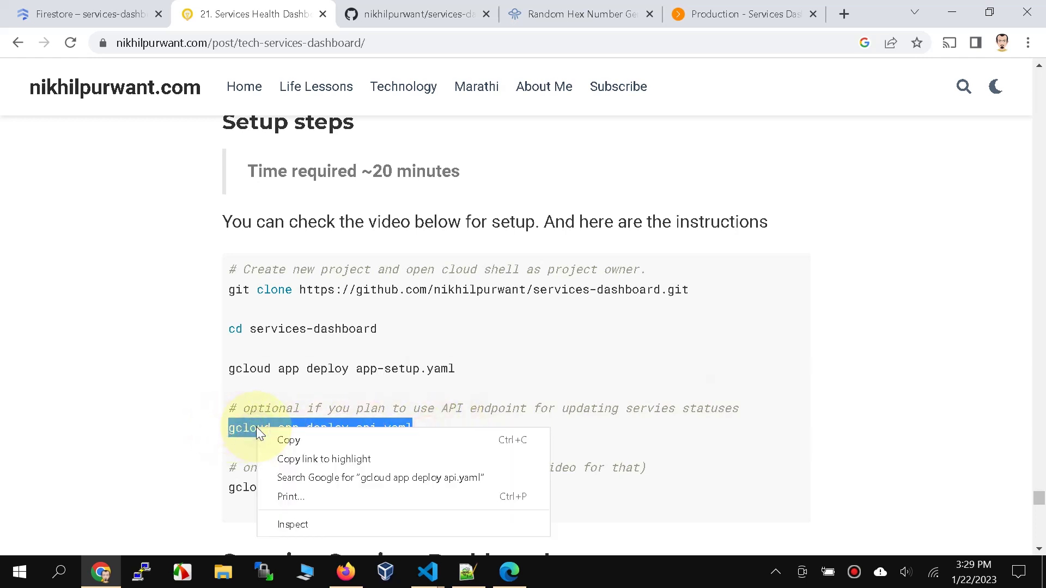
left_click(265, 436)
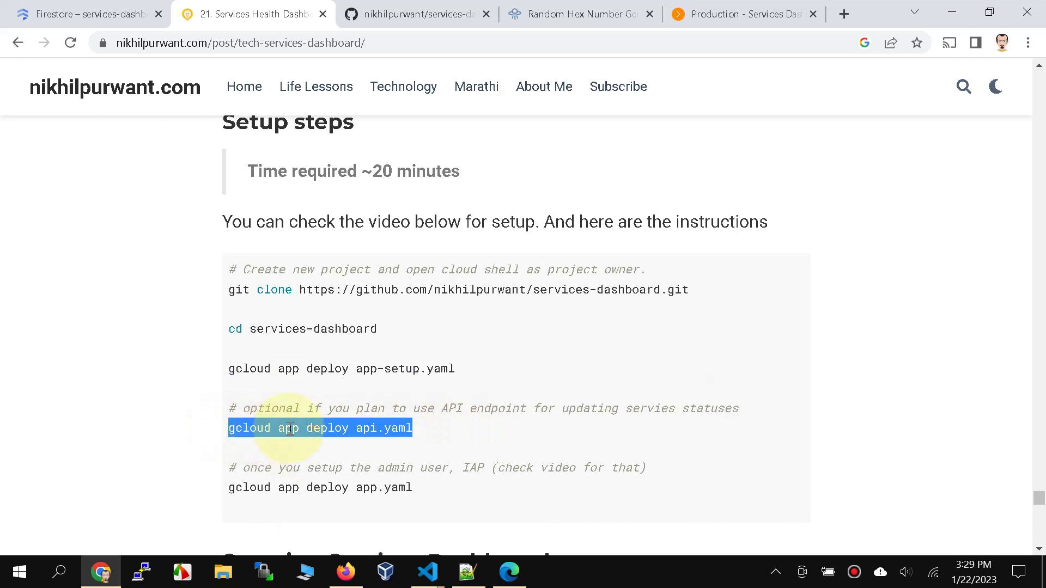
left_click(62, 20)
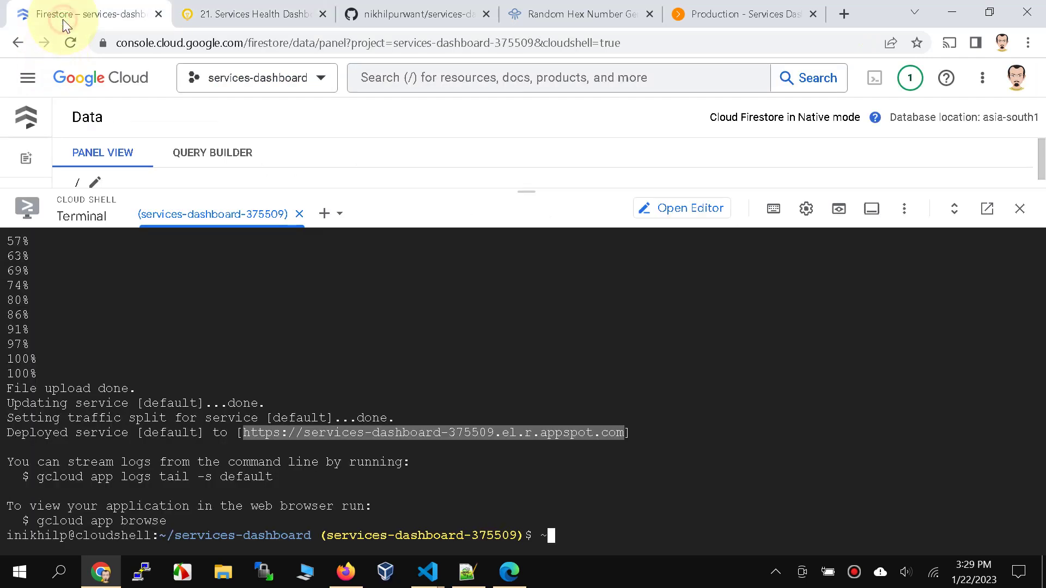
left_click(502, 504)
key("BackSpace")
key("ctrl+v")
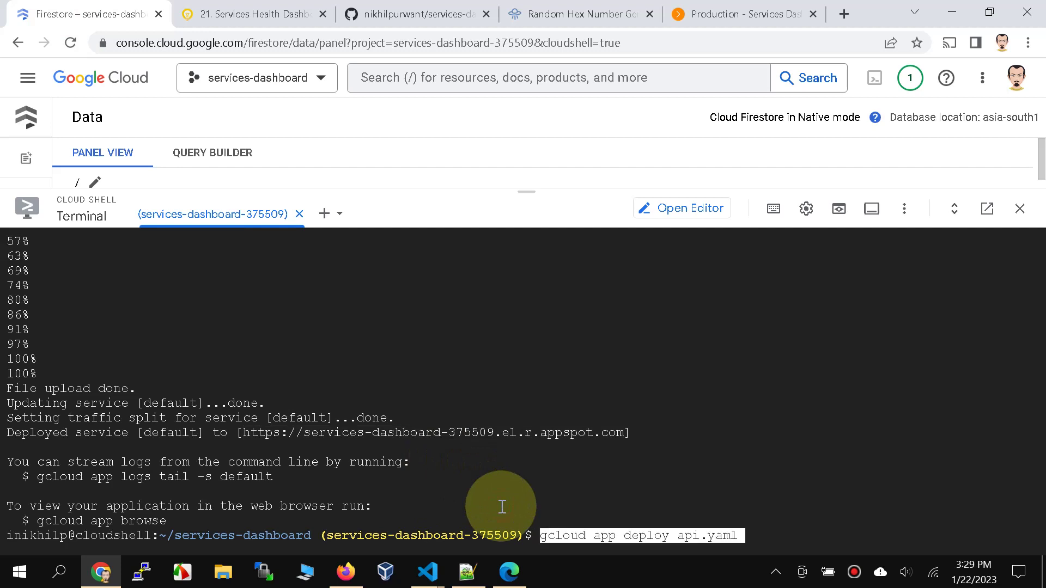
key("Return")
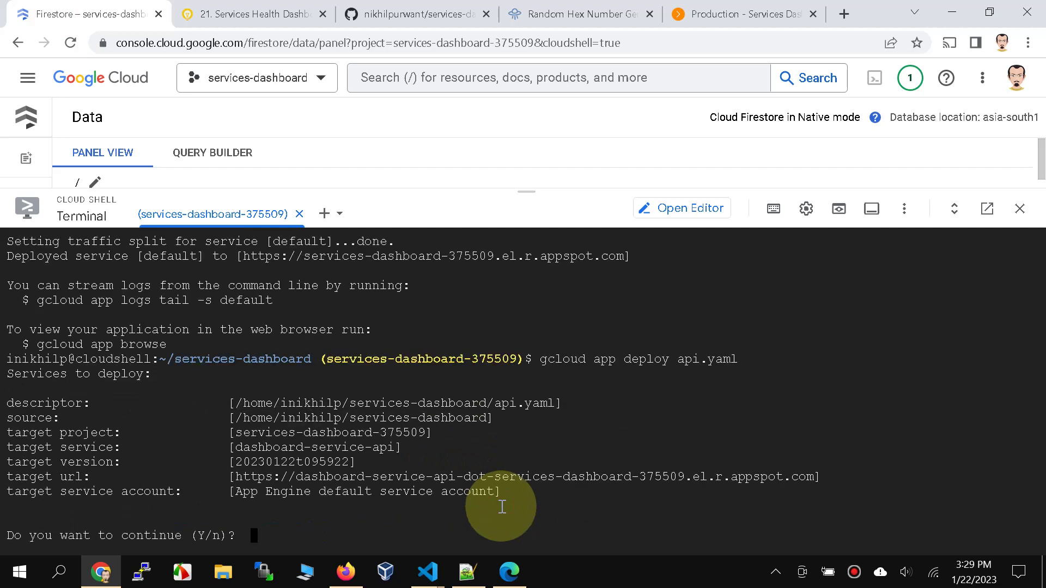
type("Y")
key("Return")
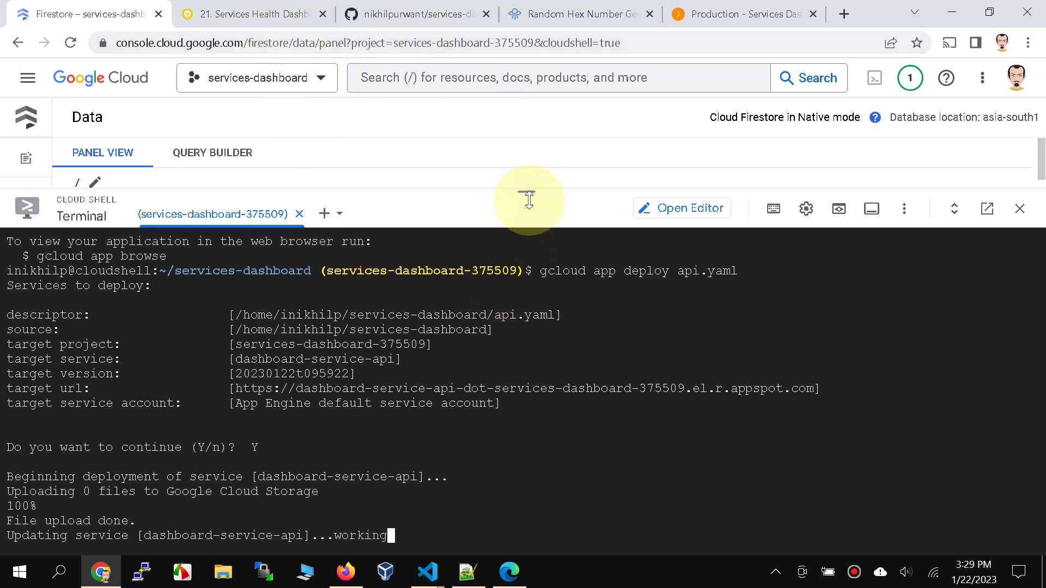
Shrink the Cloud Shell pane, search the console for "identity", open Identity-Aware Proxy and enable its API
left_click_drag(529, 196, 536, 521)
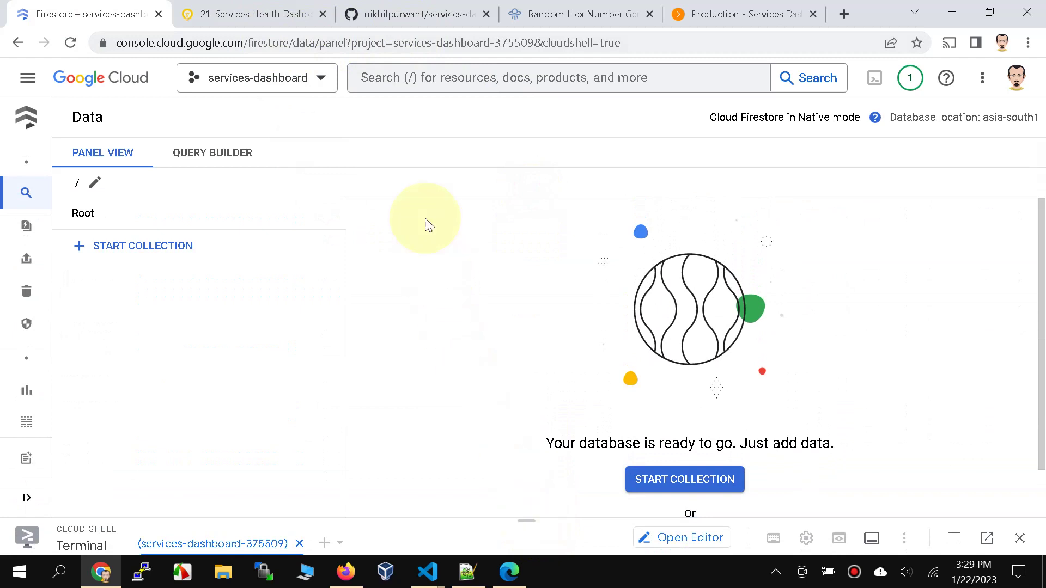
left_click(399, 83)
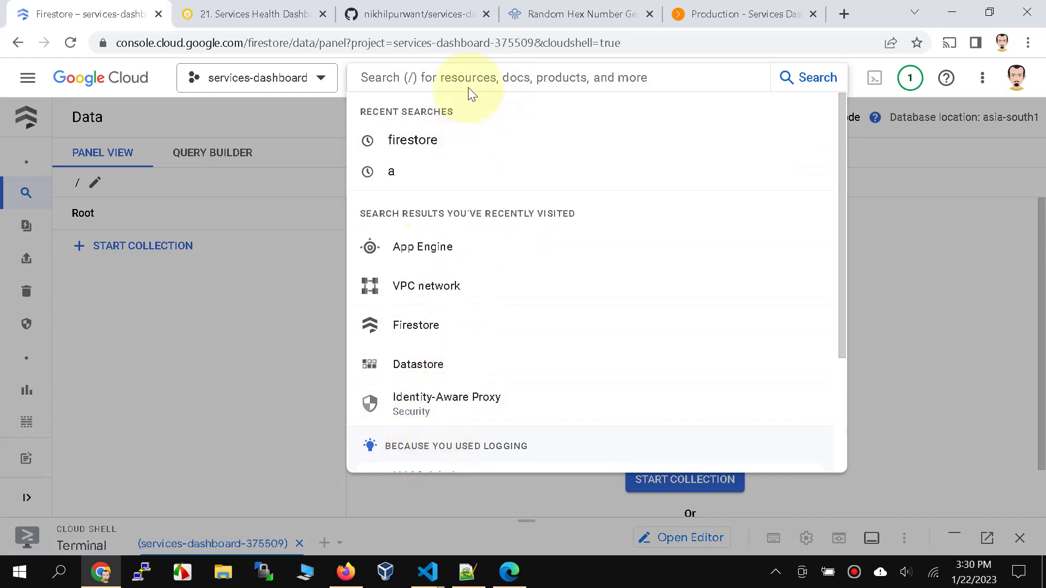
type("identity")
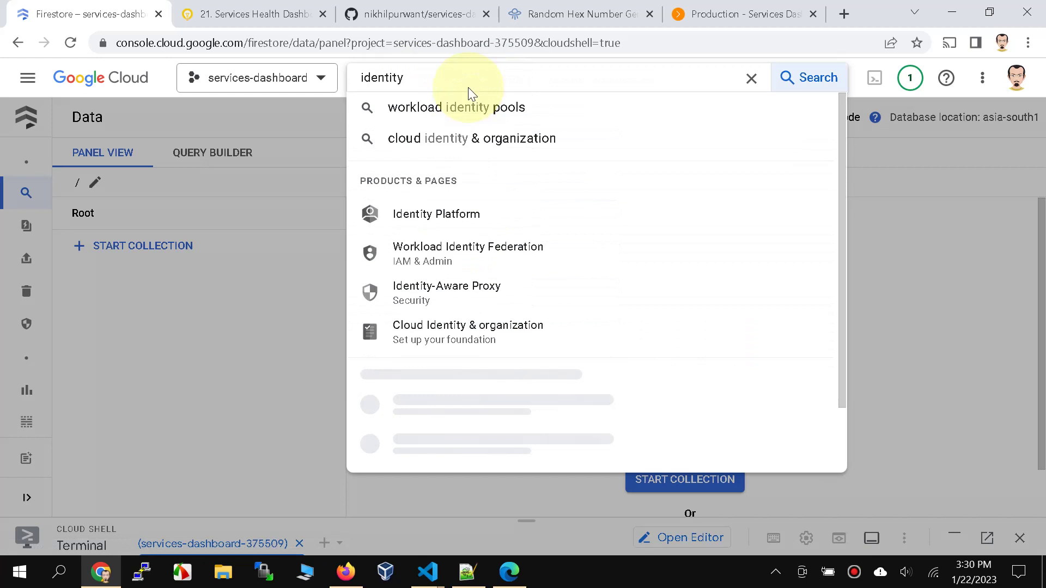
left_click(456, 297)
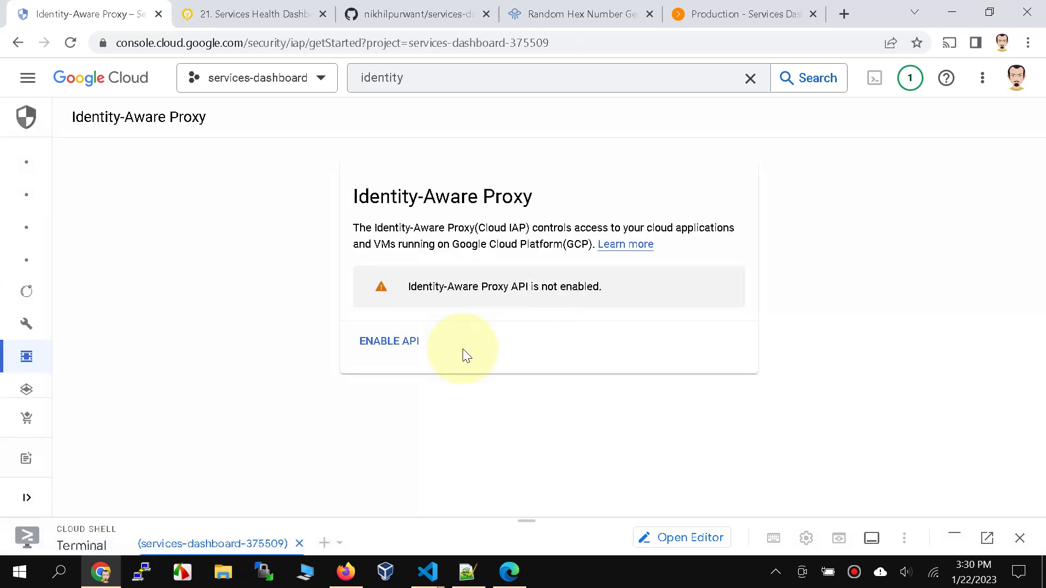
left_click(393, 342)
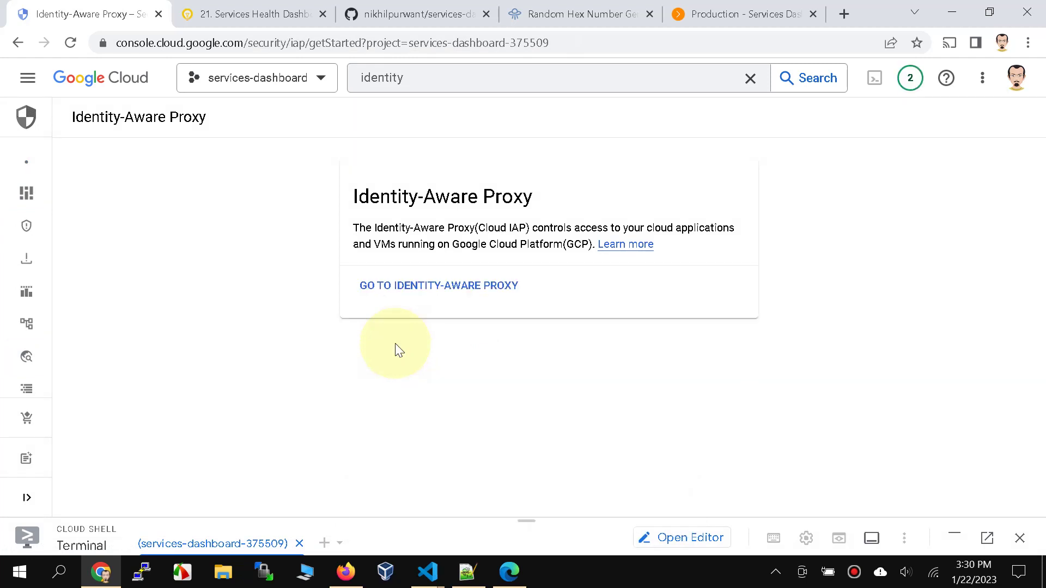
Go to Identity-Aware Proxy and start configuring its OAuth consent screen with the External user type
left_click(401, 288)
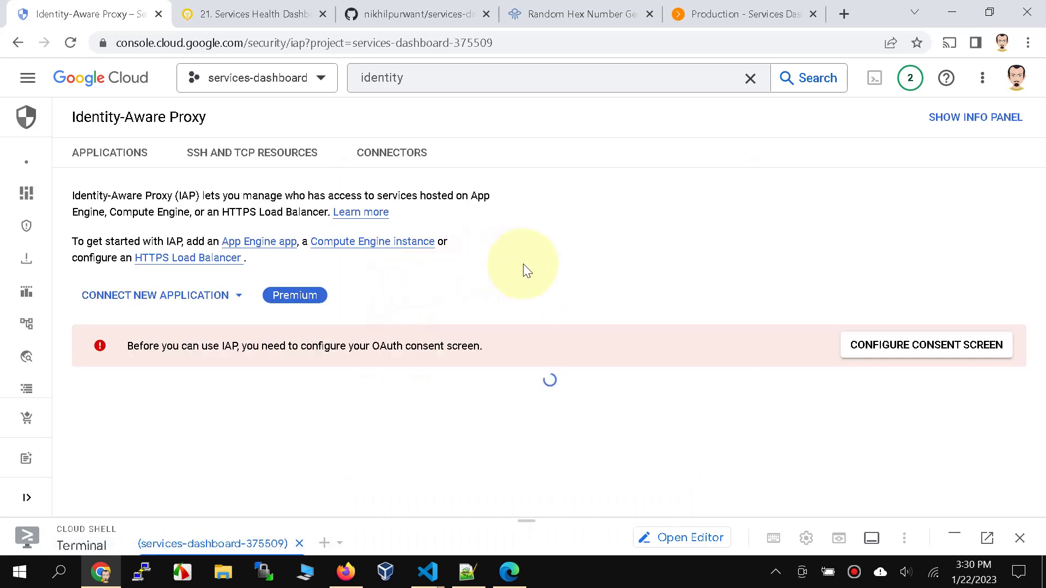
left_click(896, 351)
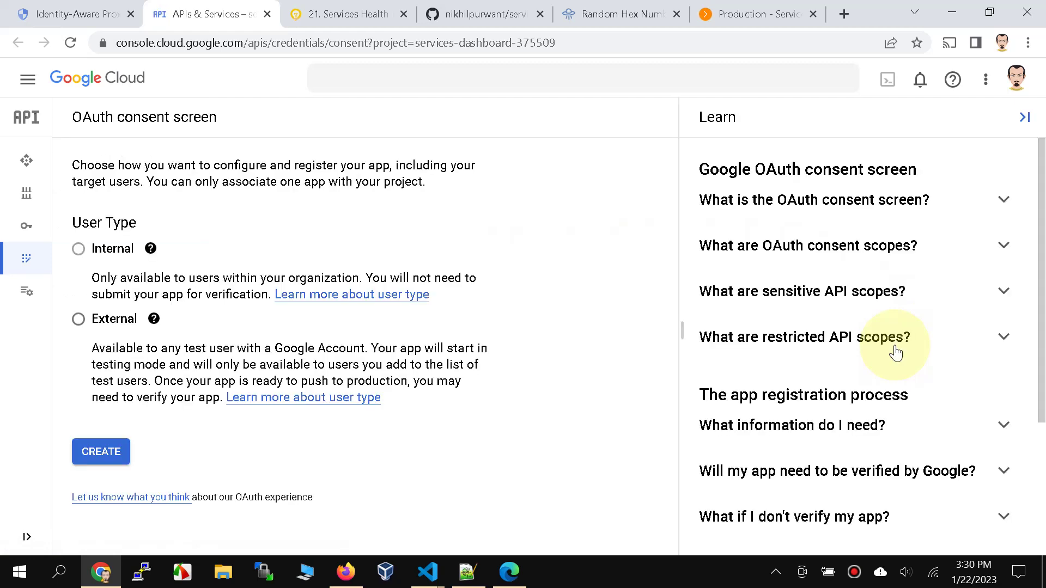
left_click(79, 320)
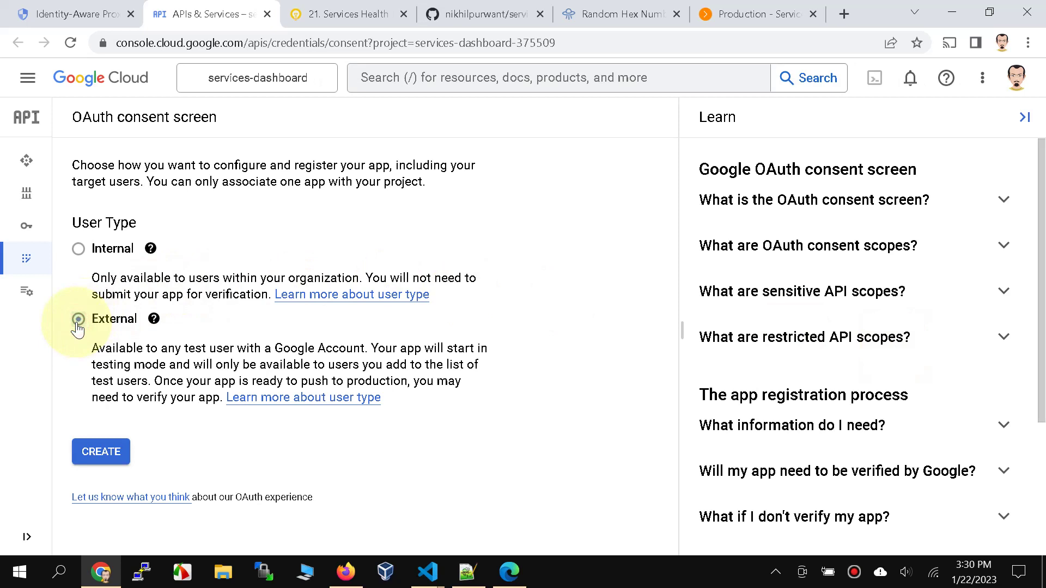
left_click(86, 451)
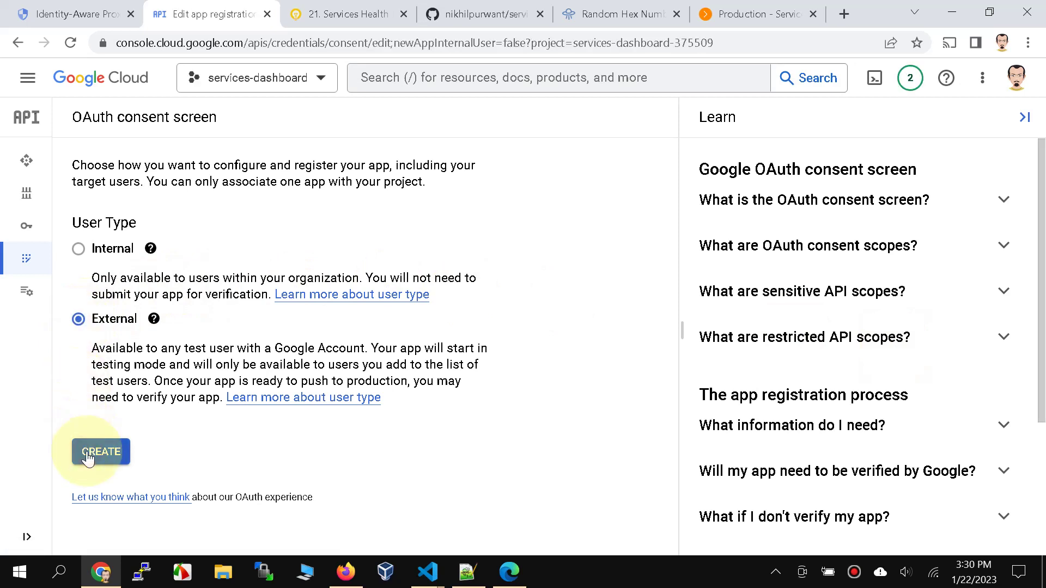
Name the consent screen app "Services Dashboard" and select the user support email
left_click(149, 319)
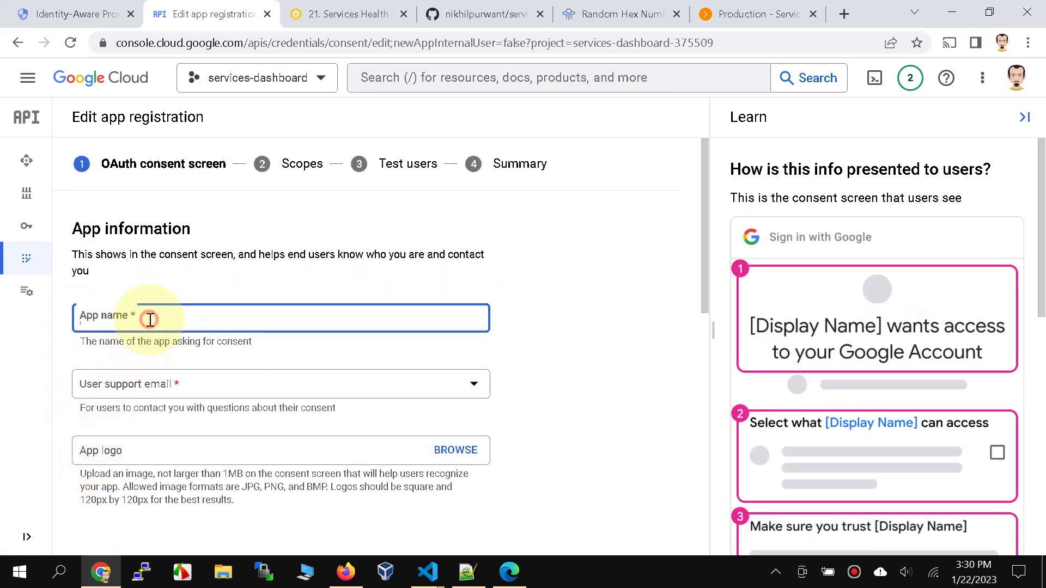
type("Service")
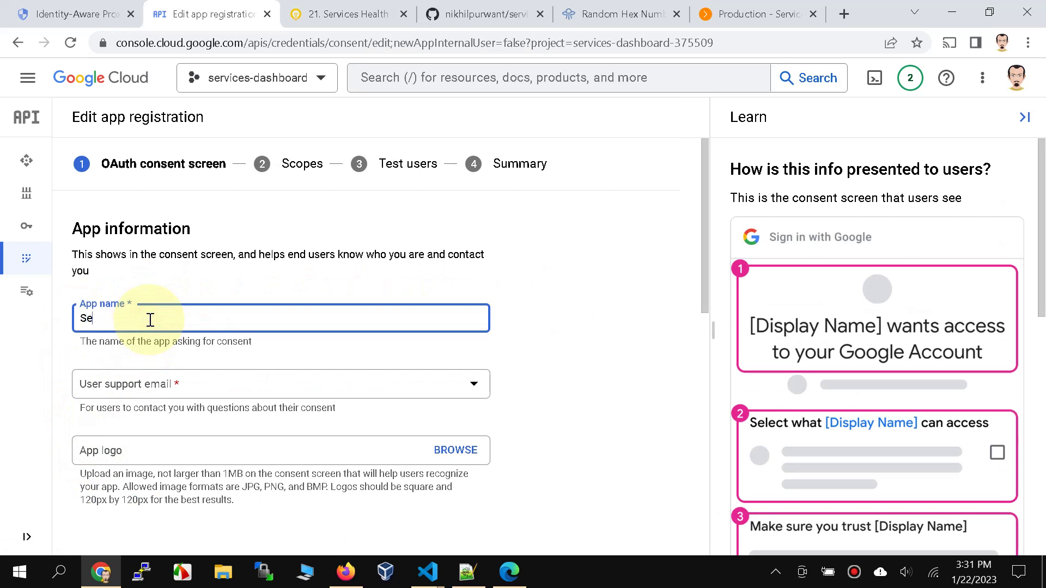
key("BackSpace")
key("BackSpace")
key("BackSpace")
type("ices Dashboard")
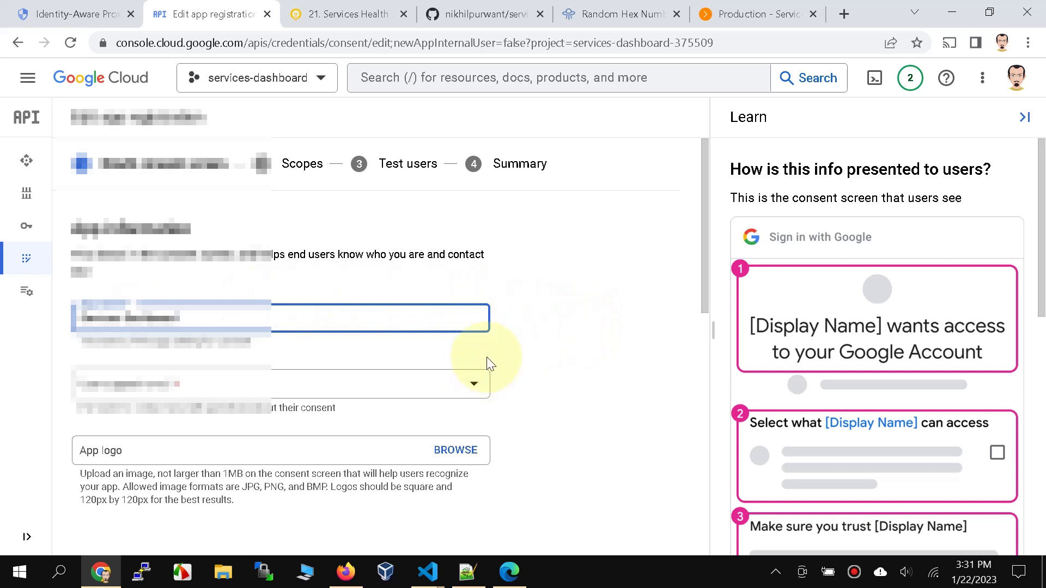
left_click(473, 381)
left_click(180, 396)
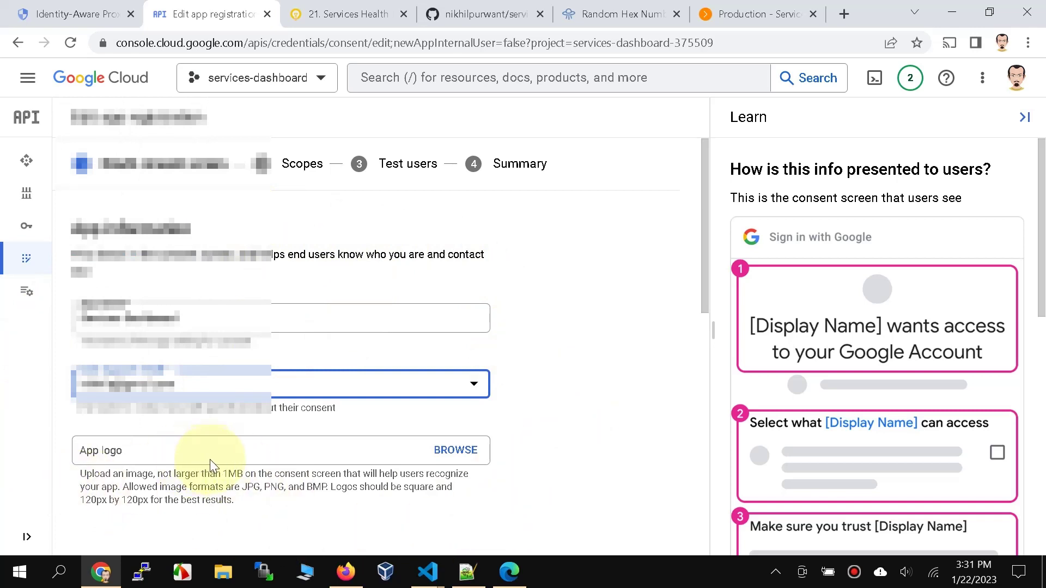
Fill in the developer contact email address and save the OAuth consent screen details
left_click(703, 303)
left_click_drag(704, 303, 681, 571)
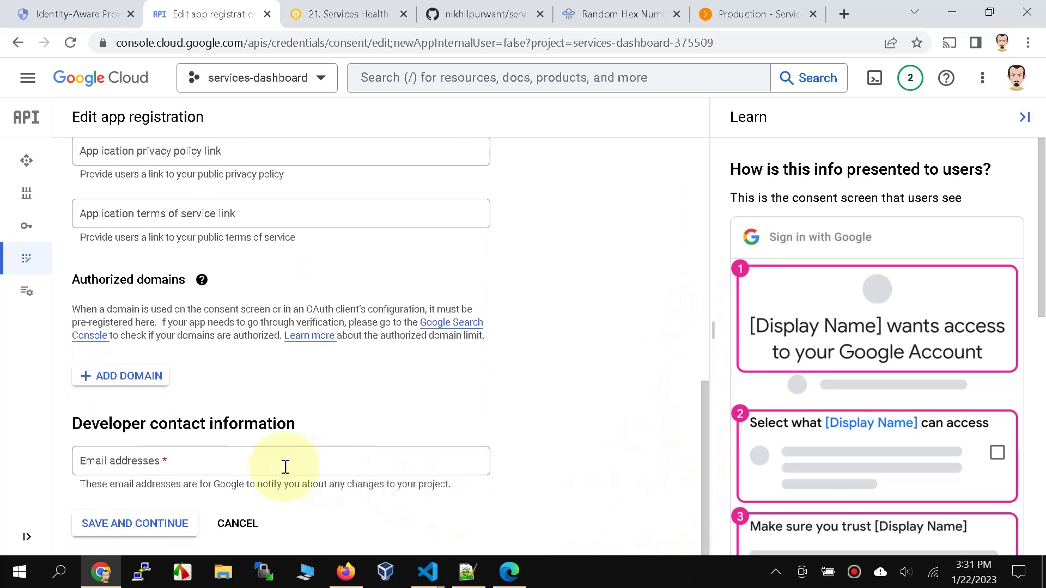
left_click(211, 459)
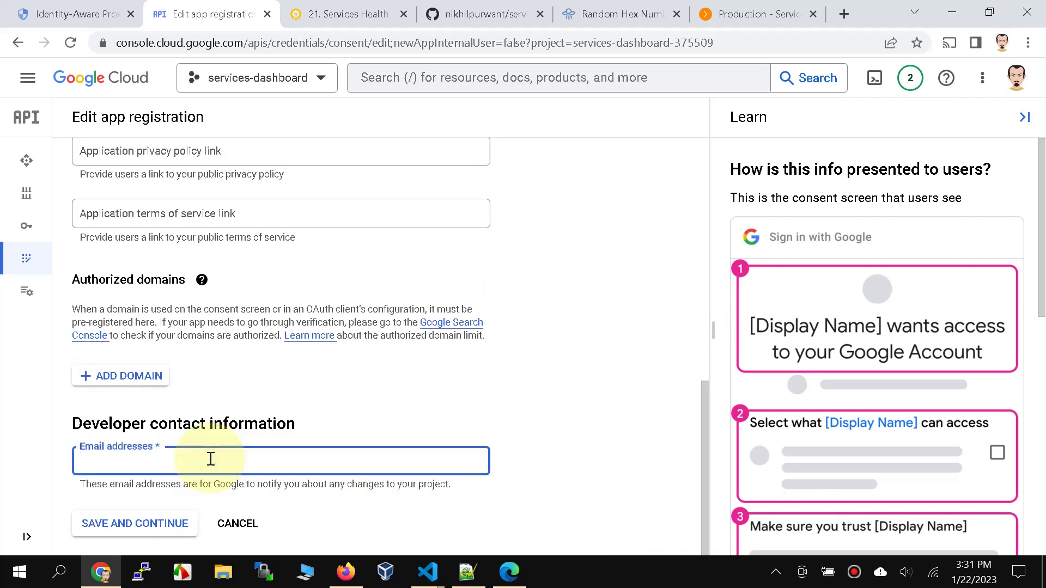
type("nikhil")
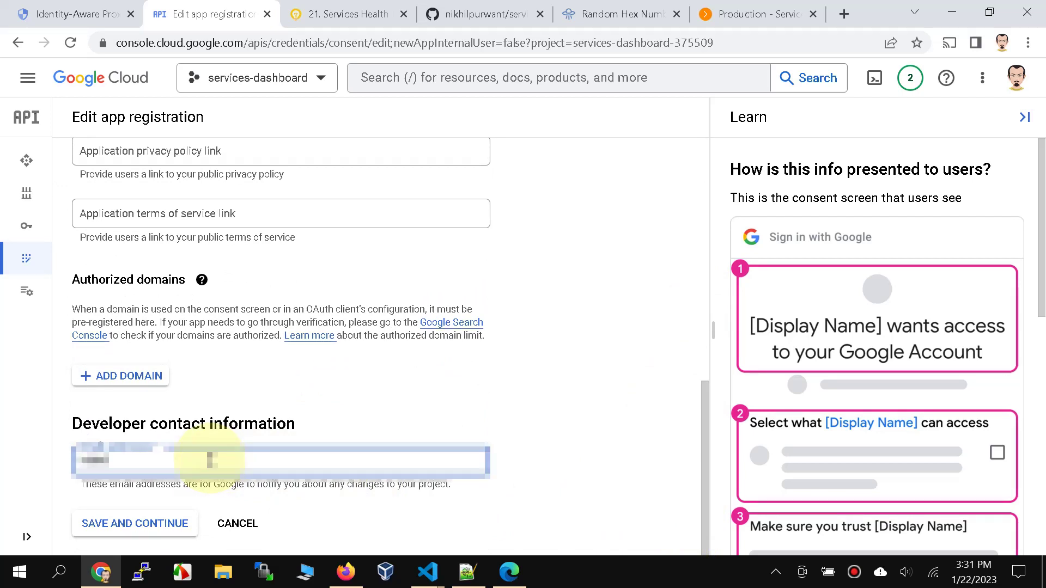
type("••••••••")
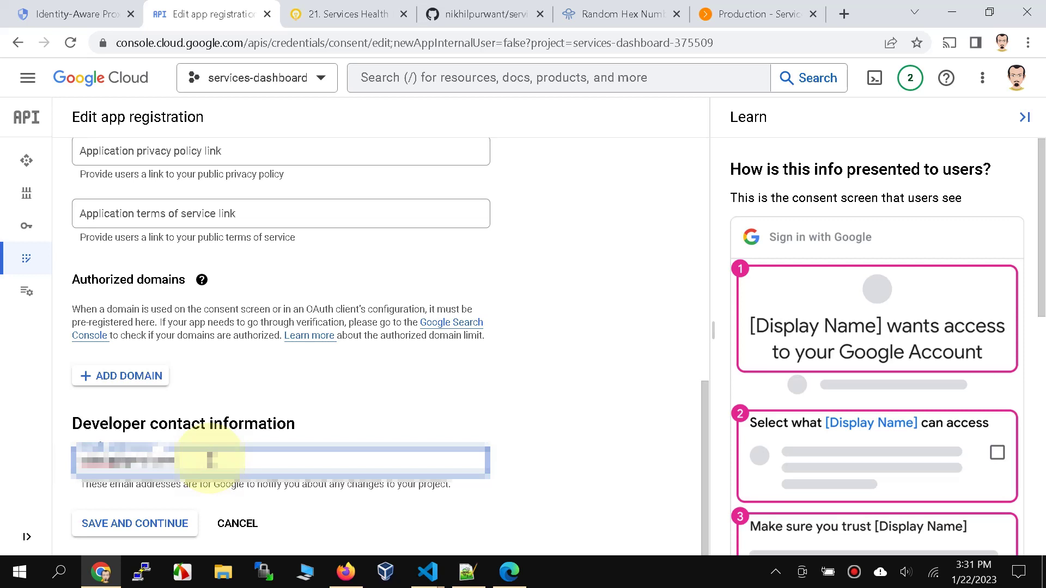
left_click(581, 464)
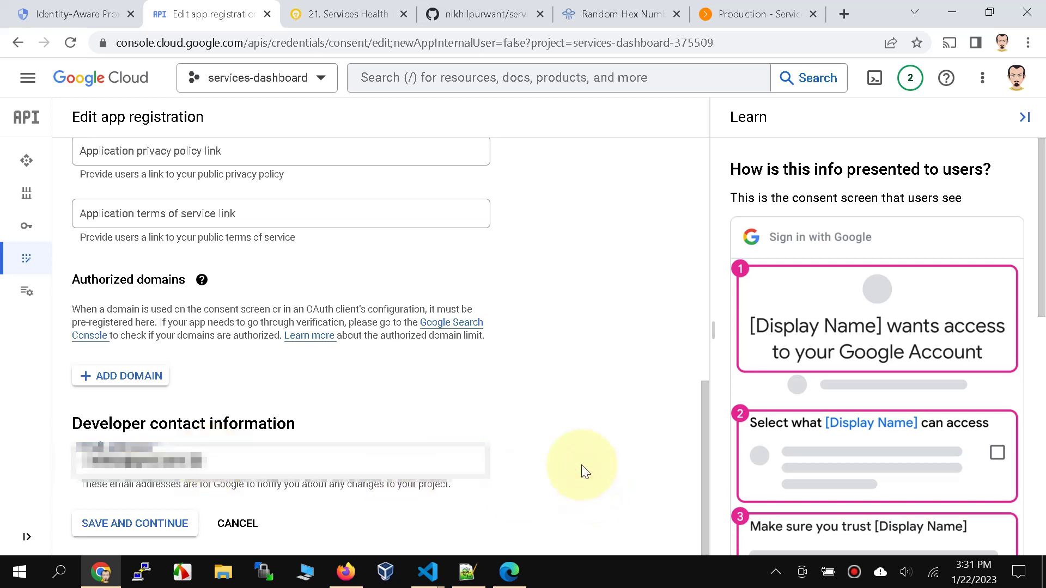
left_click(153, 535)
Save the Scopes and Test users stages without additions, return to the consent screen dashboard and close its browser tab
left_click(152, 533)
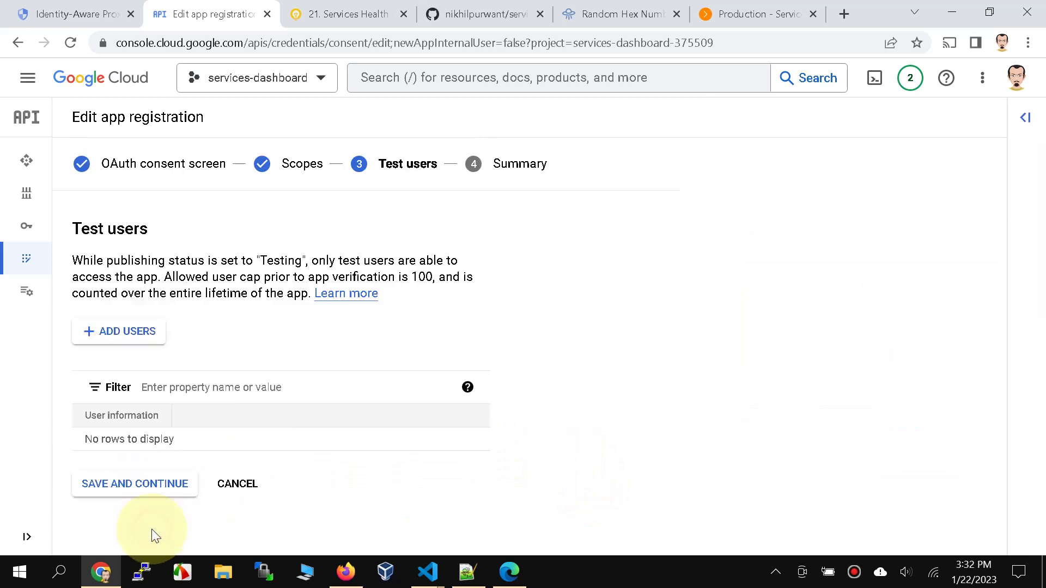
left_click(139, 482)
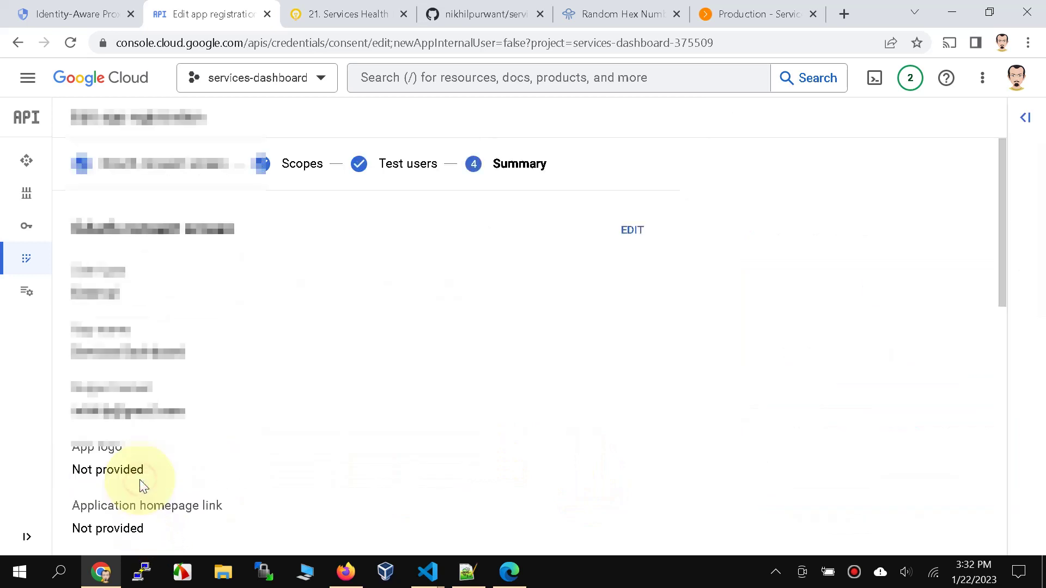
scroll(140, 479, "down", 10)
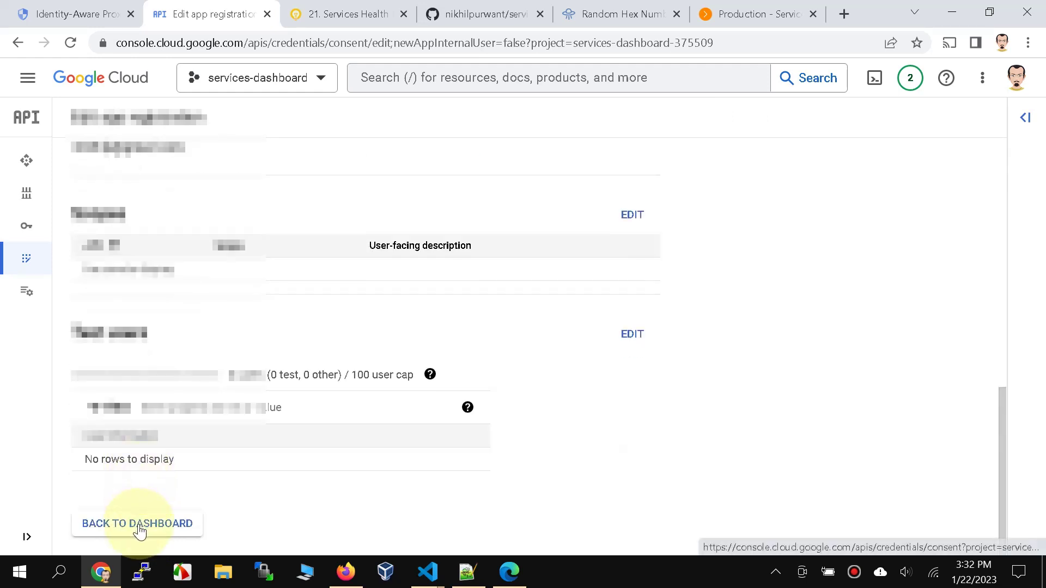
left_click(138, 525)
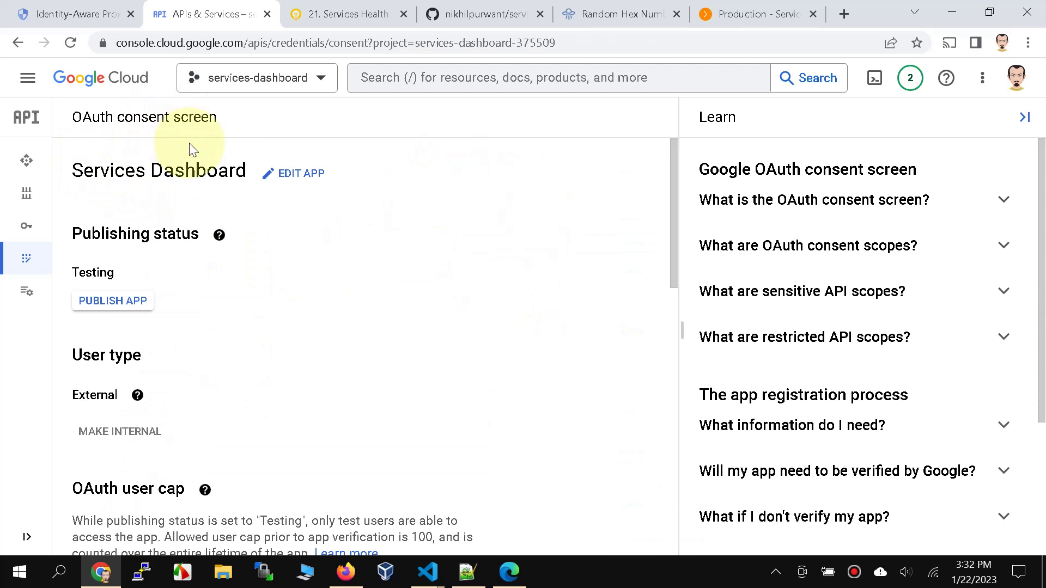
left_click(264, 14)
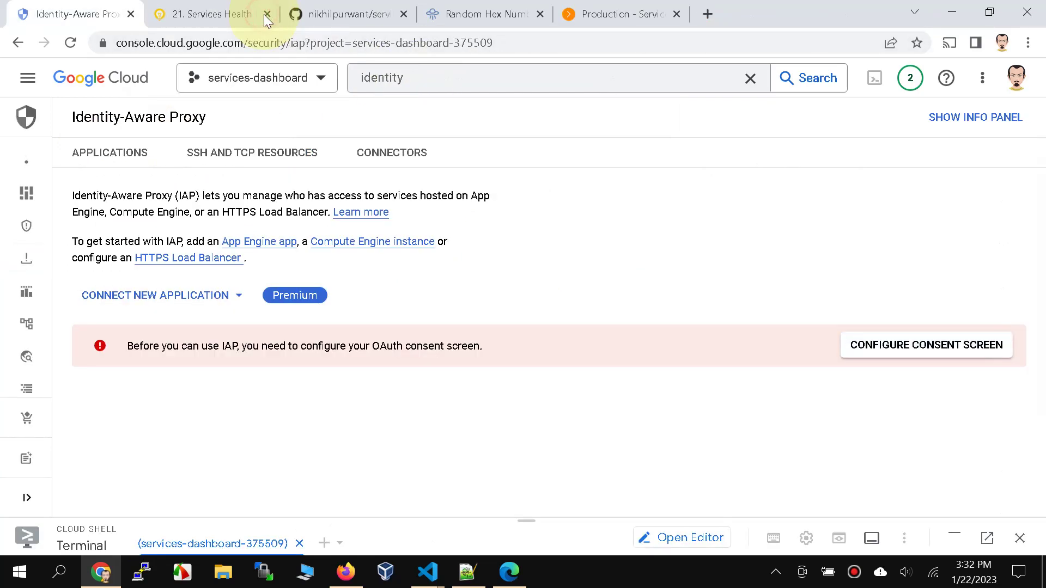
Enlarge the Cloud Shell pane, search the console for "app" and open App Engine in a new browser tab
left_click_drag(525, 518, 524, 298)
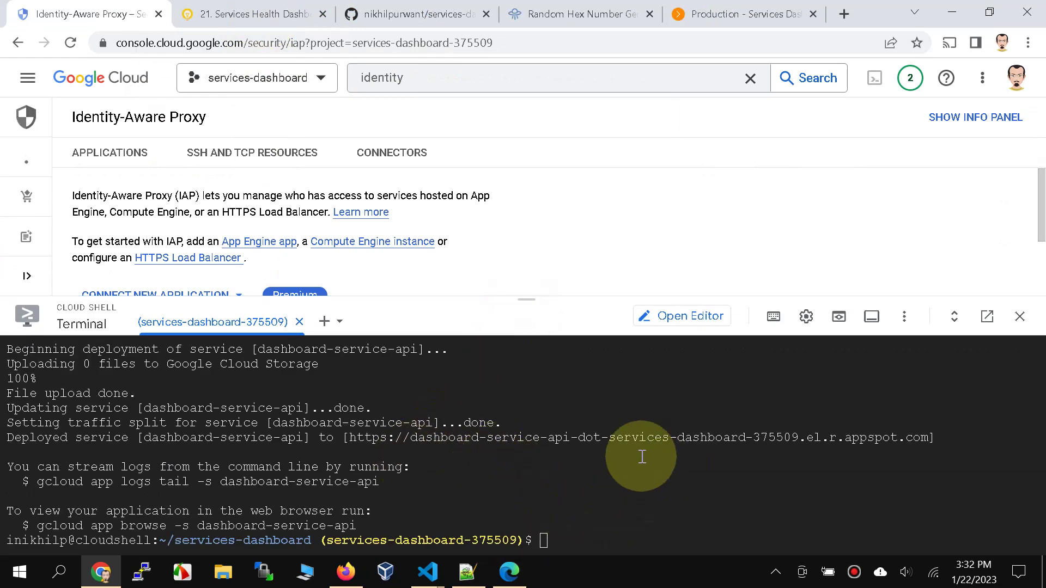
left_click(573, 538)
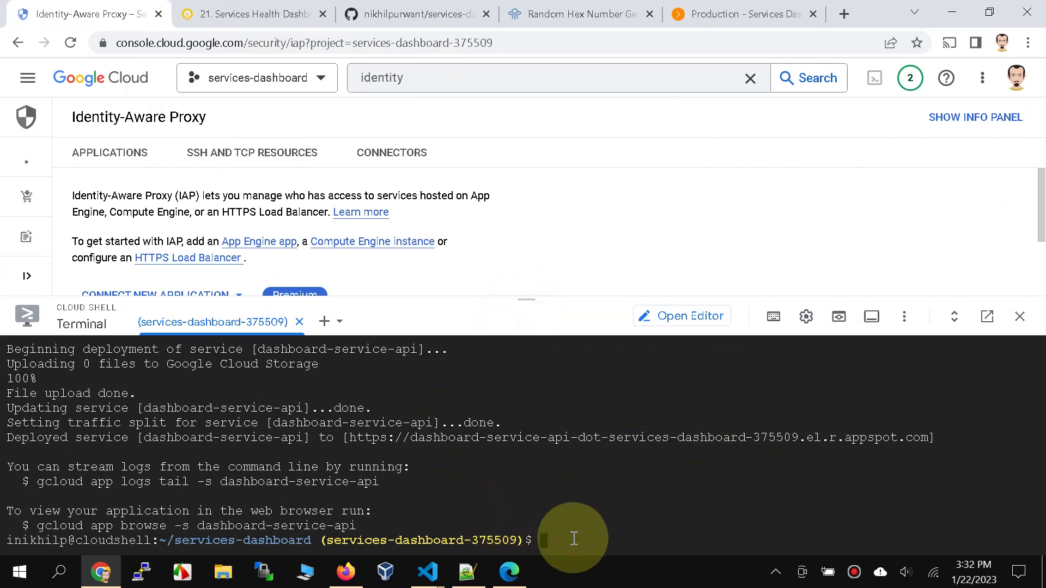
left_click(383, 77)
type("app")
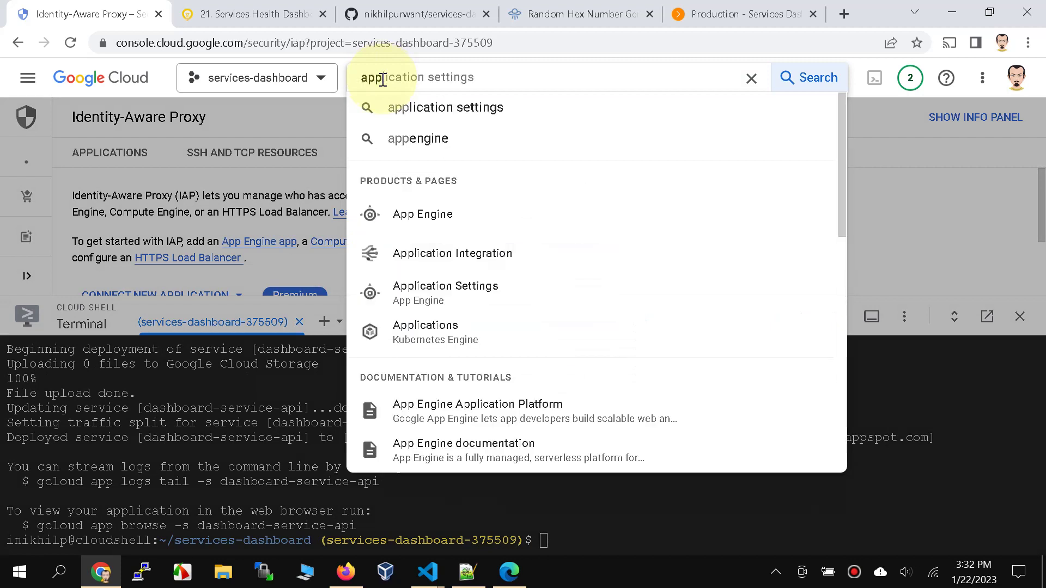
right_click(415, 218)
left_click(493, 227)
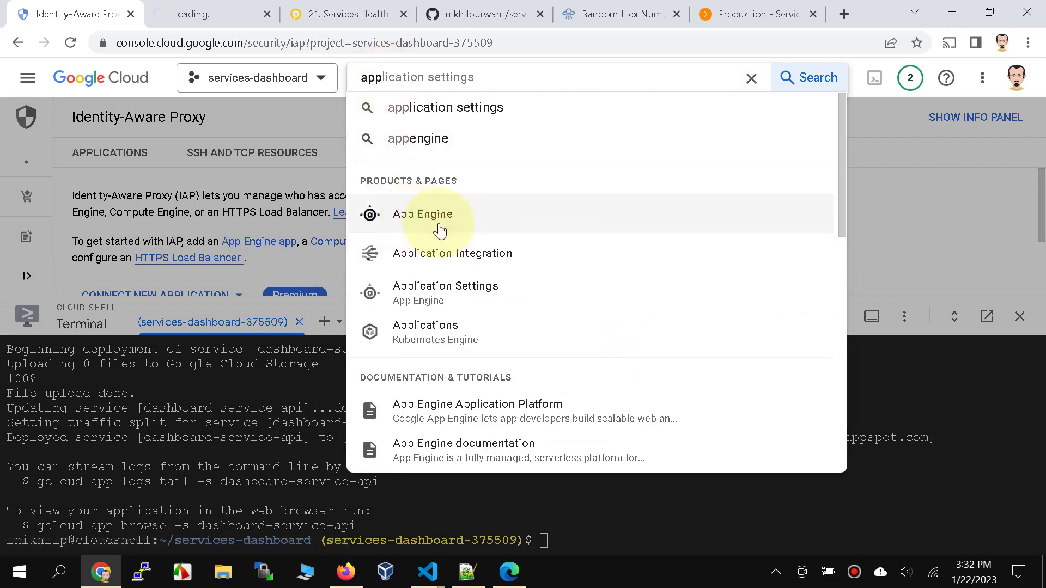
left_click(174, 17)
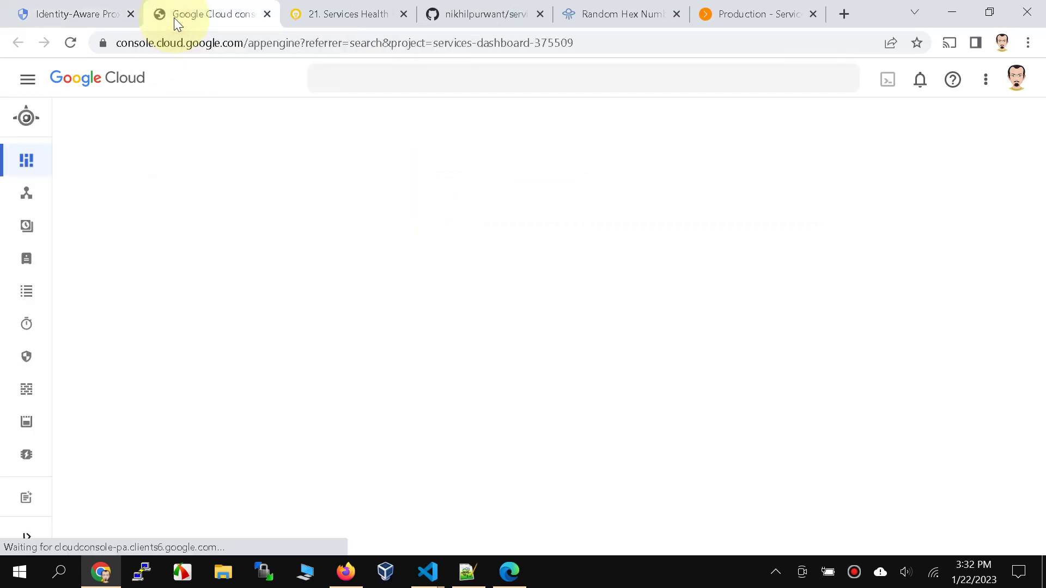
Show the list of deployed App Engine services for the project
mouse_move(51, 231)
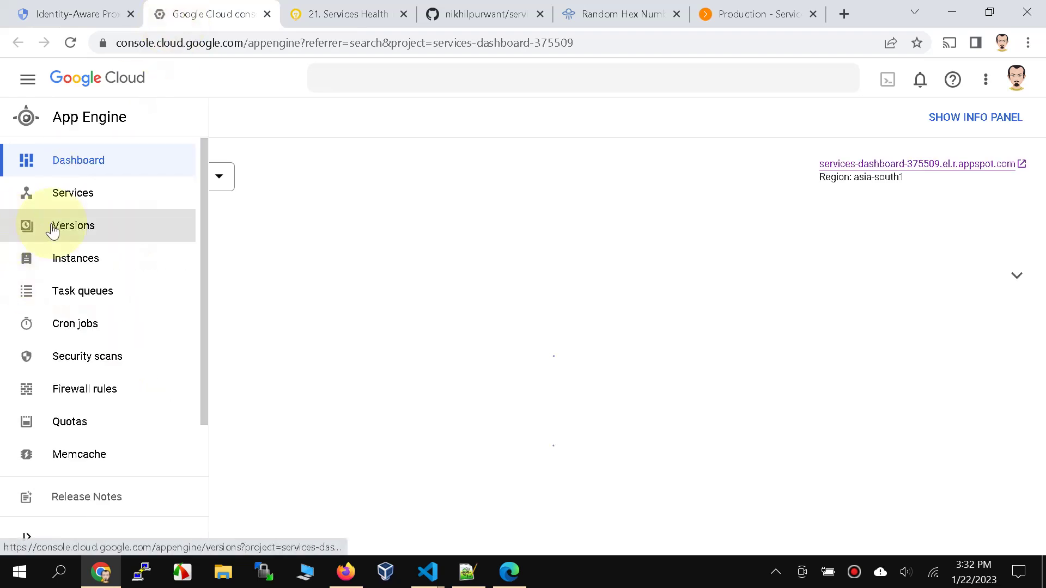
left_click(103, 202)
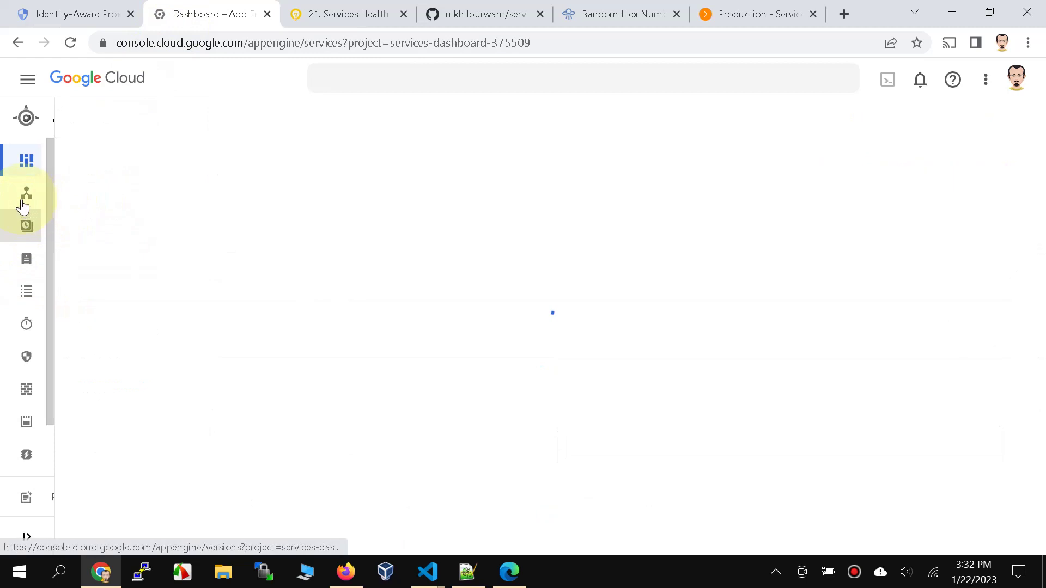
mouse_move(22, 206)
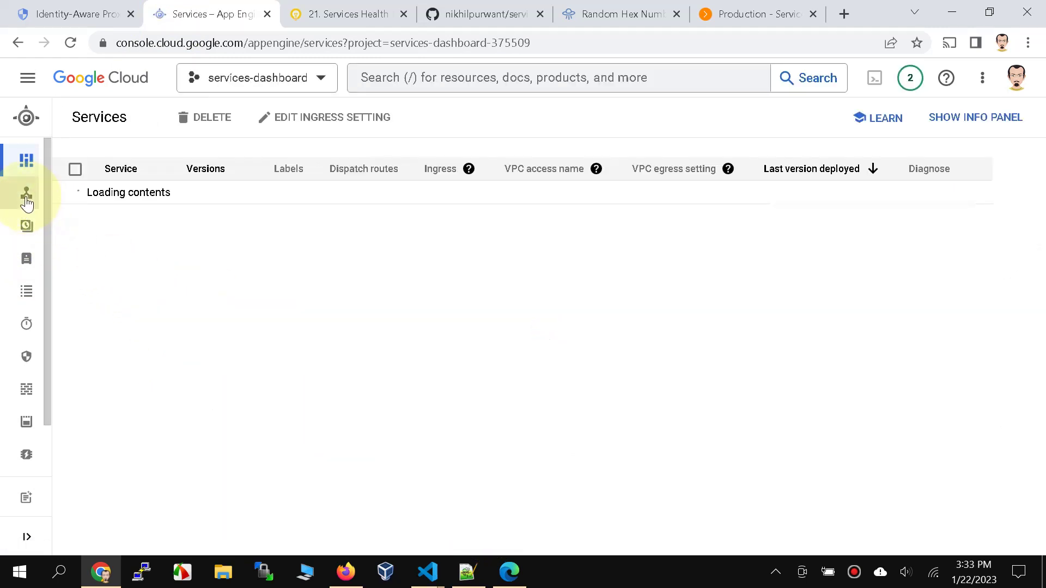
left_click(86, 195)
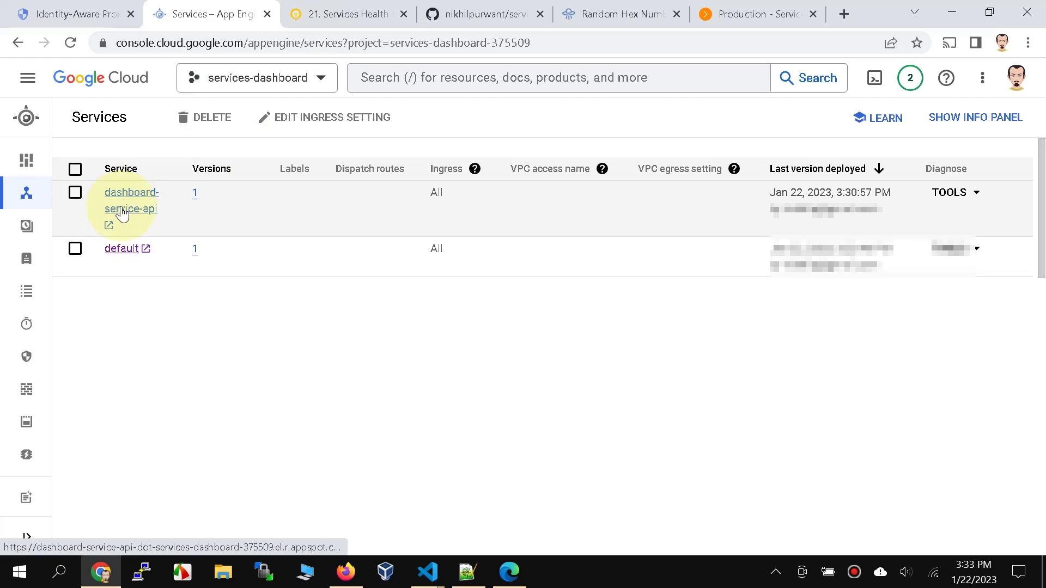
Copy "gcloud app deploy app.yaml" from the article's setup steps
left_click(334, 22)
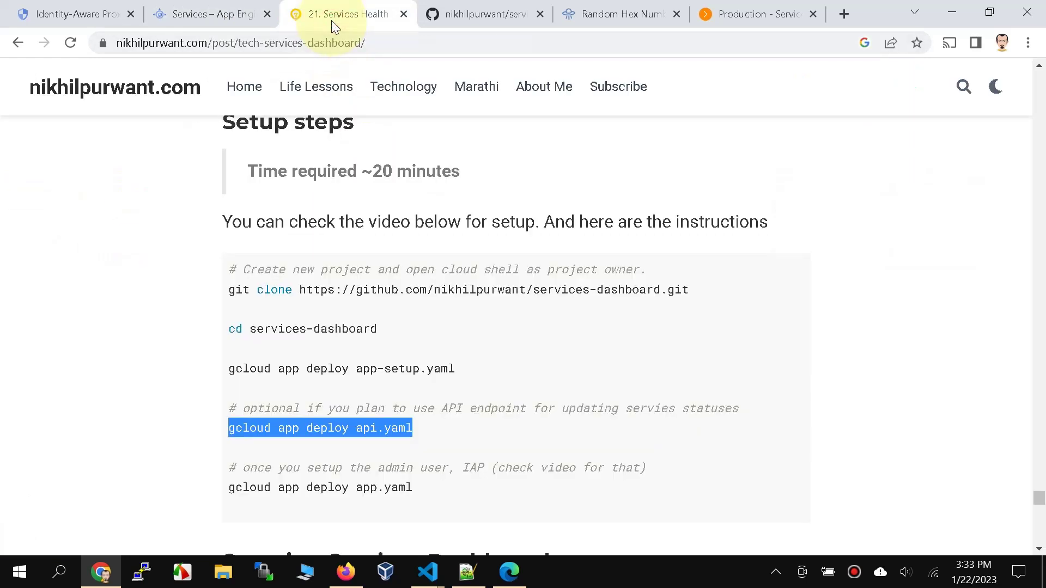
left_click_drag(415, 488, 230, 481)
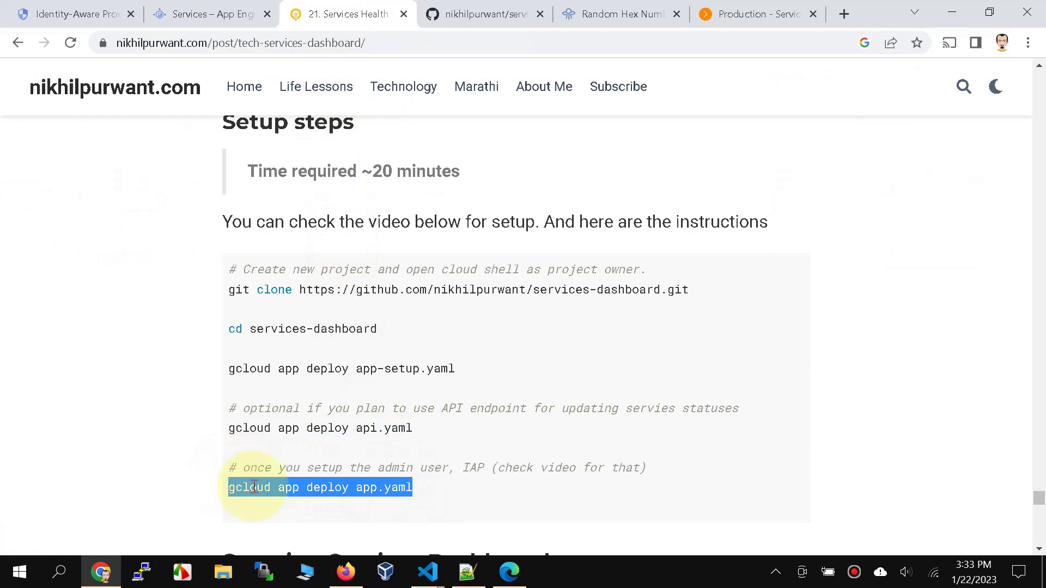
right_click(254, 482)
left_click(268, 389)
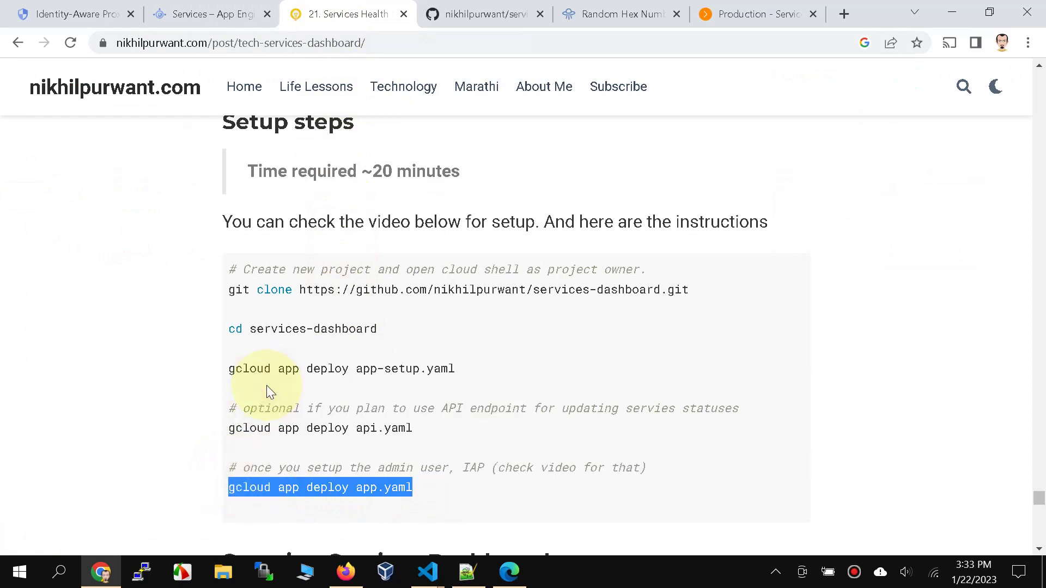
Run "gcloud app deploy app.yaml" in Cloud Shell and confirm the deployment with Y
left_click(758, 15)
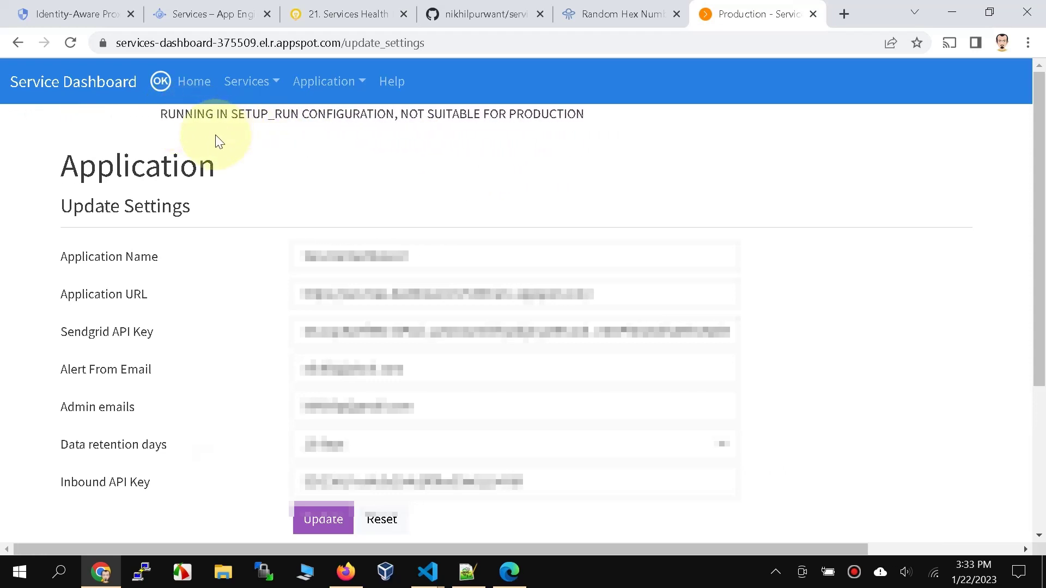
left_click(40, 12)
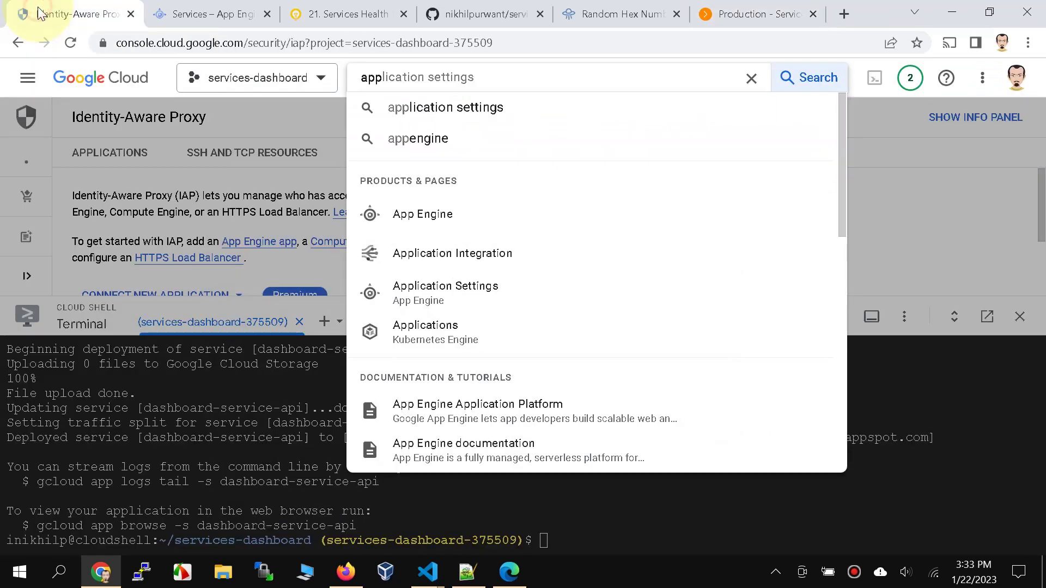
left_click(456, 498)
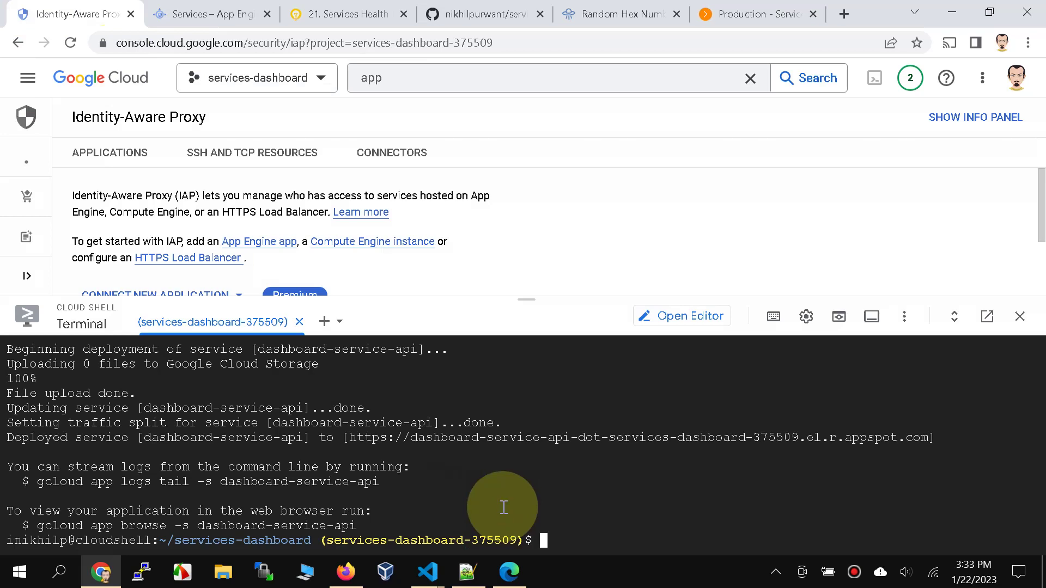
left_click(320, 16)
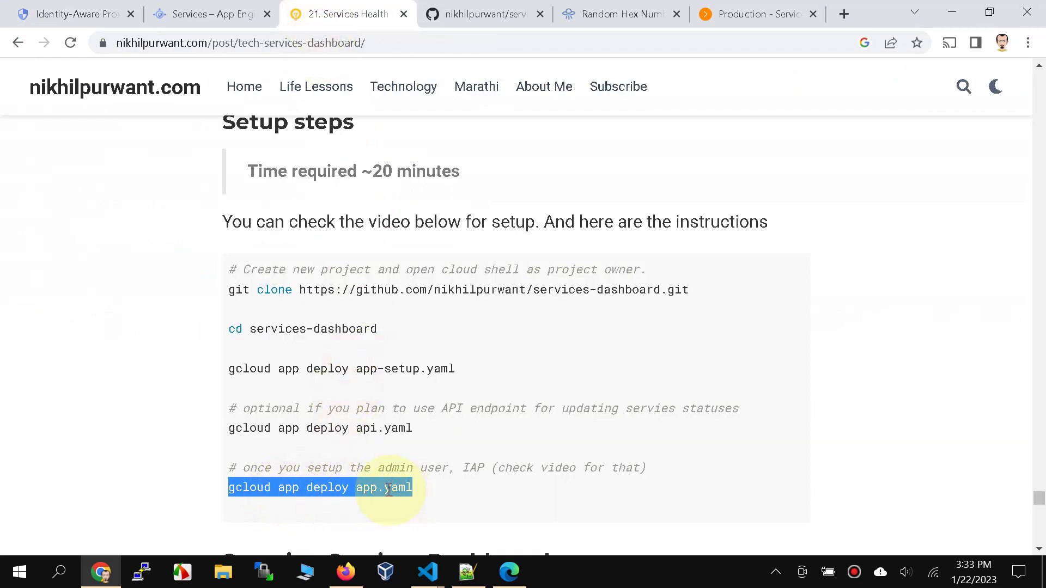
left_click(44, 16)
left_click(571, 537)
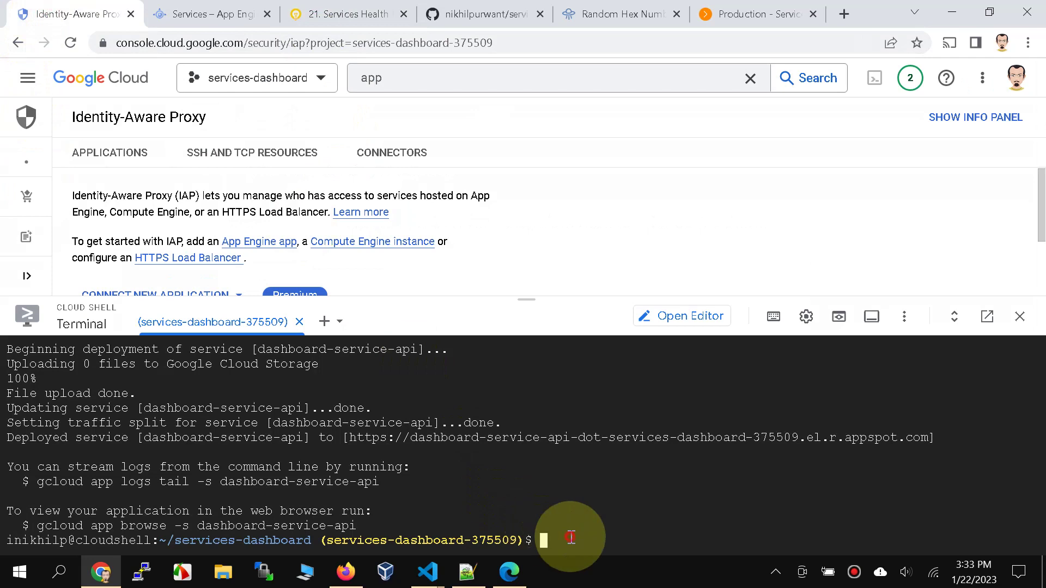
key("ctrl+v")
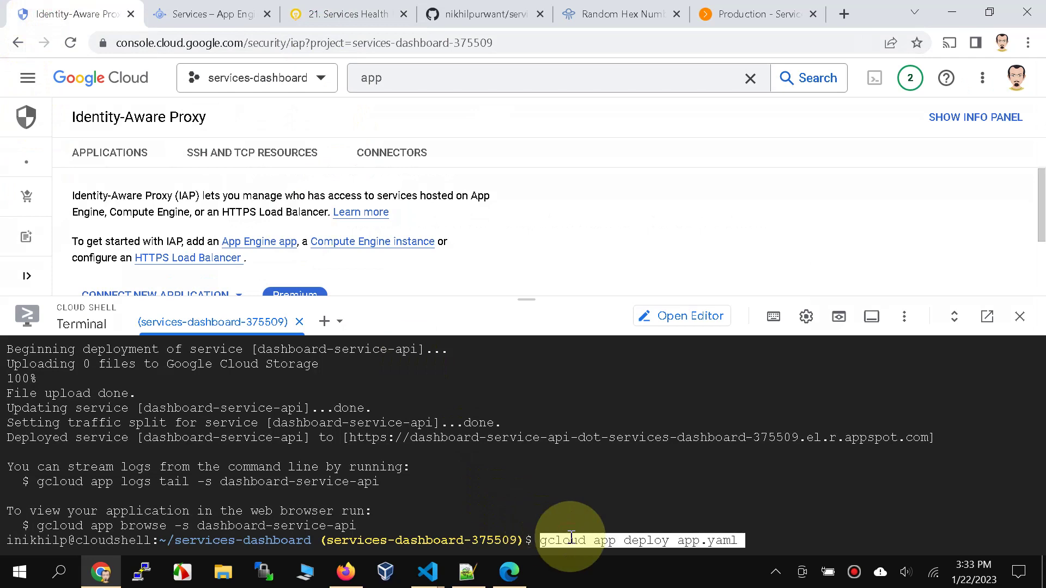
key("Return")
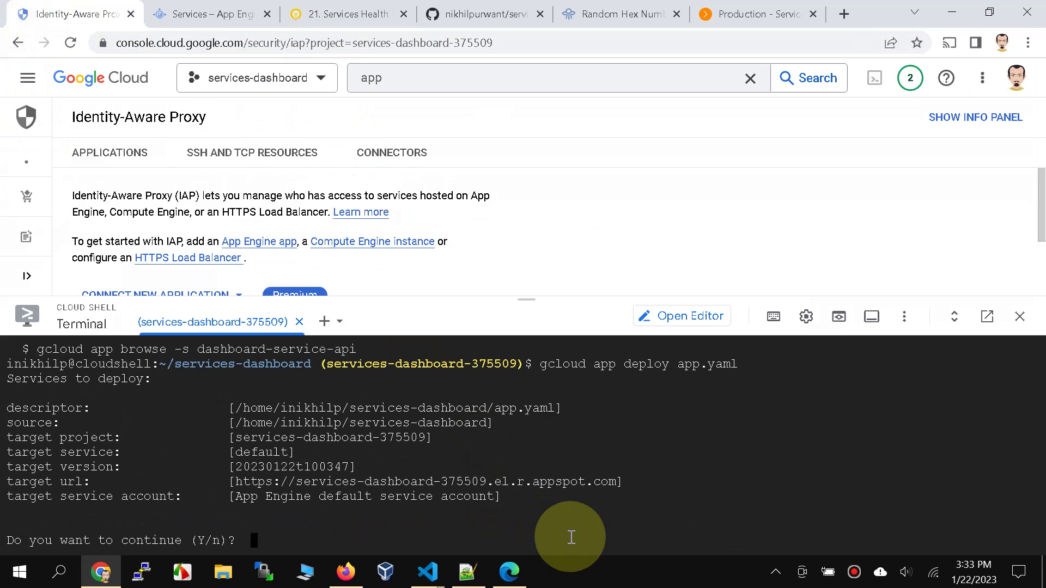
type("Y")
key("Return")
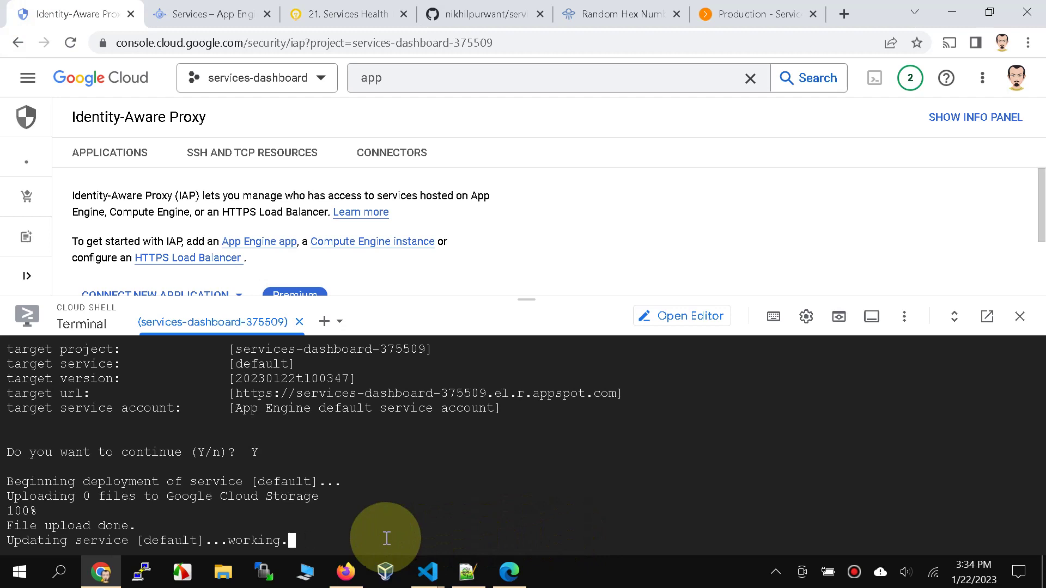
key("F7")
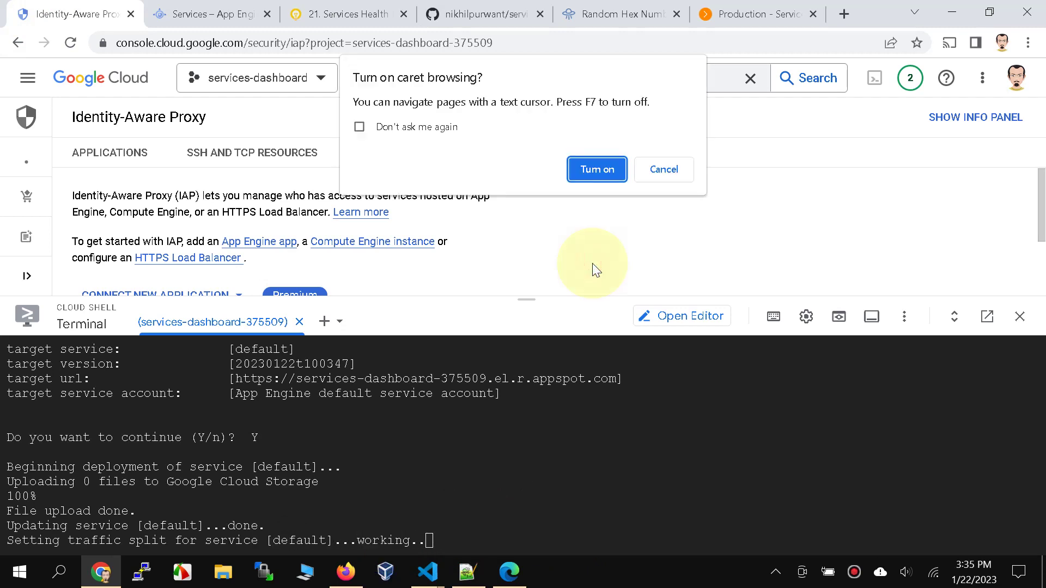
left_click(678, 168)
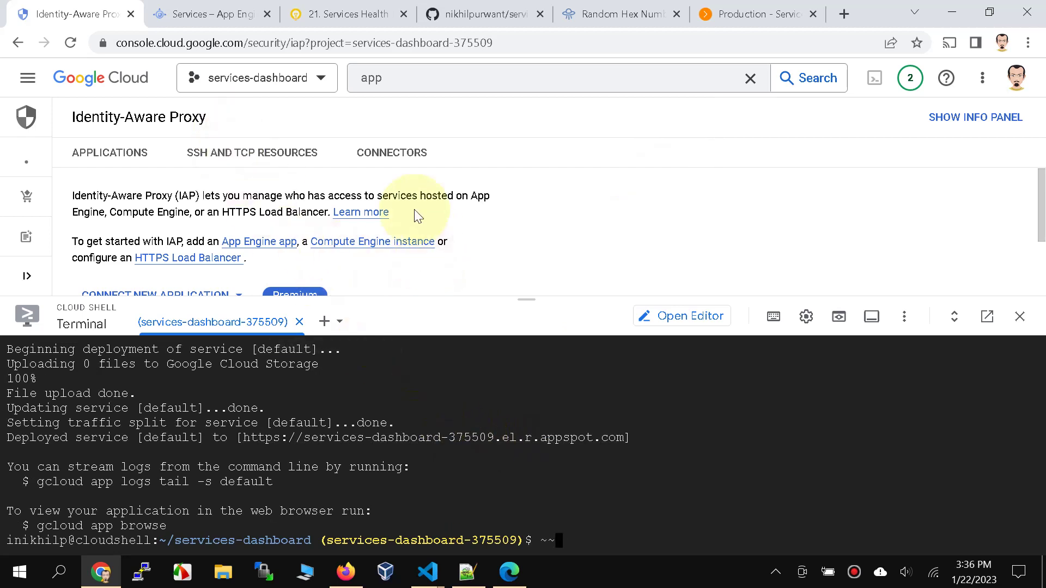
Shrink the Cloud Shell pane, reload the Identity-Aware Proxy page and turn on IAP for the App Engine app
left_click_drag(526, 294, 539, 517)
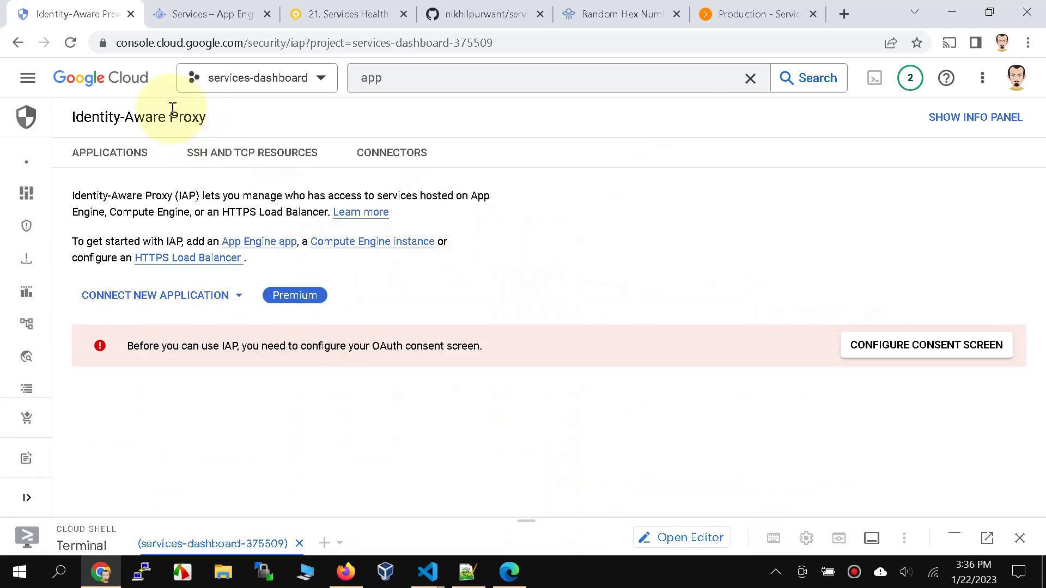
left_click(70, 42)
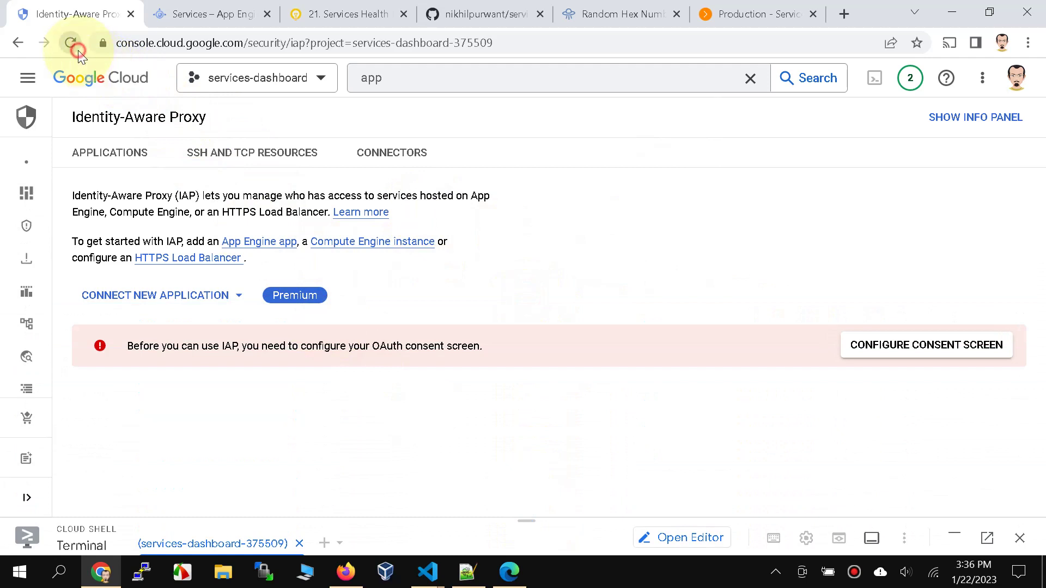
left_click(589, 133)
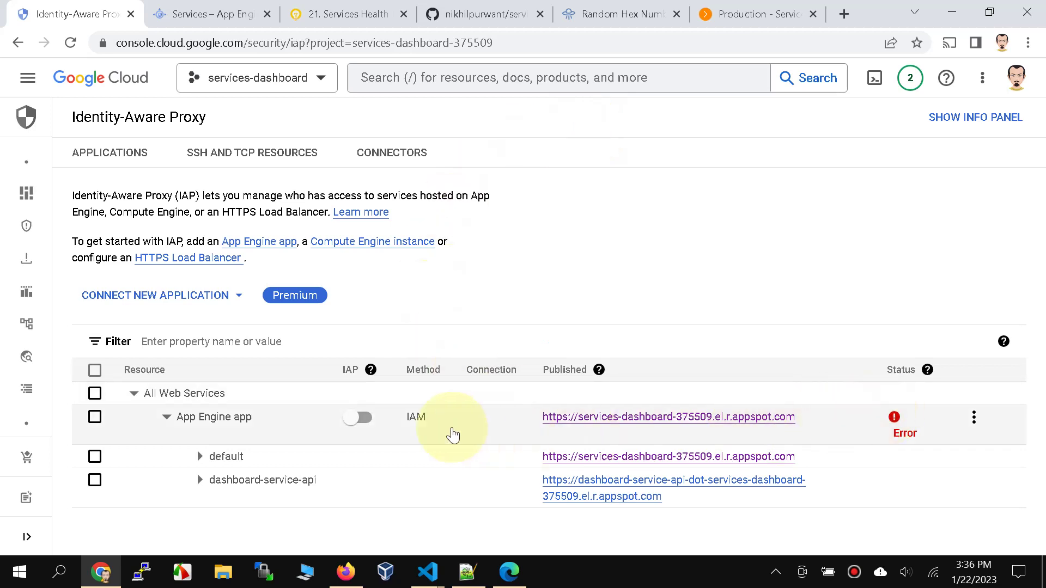
left_click(364, 418)
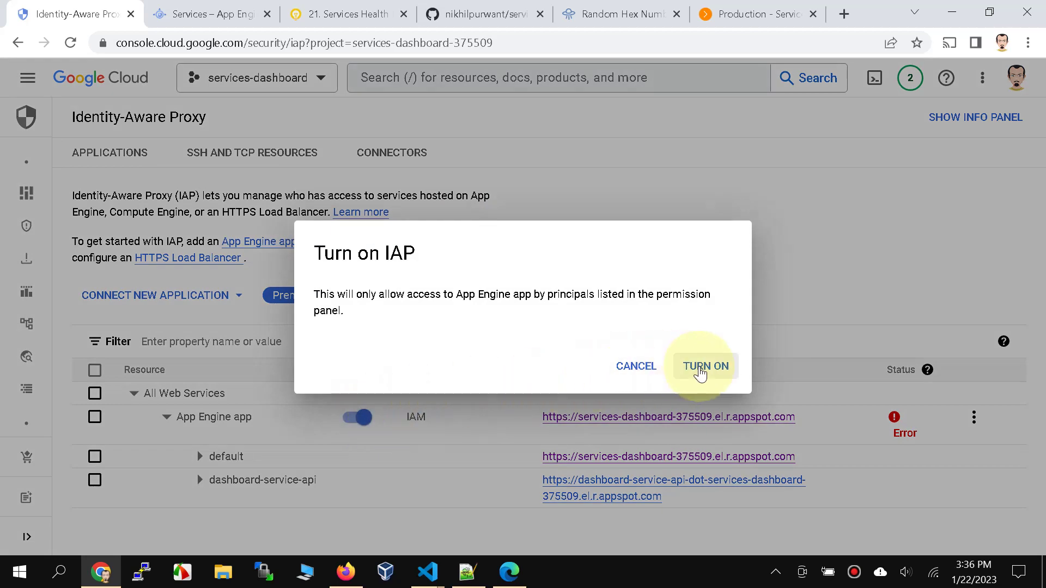
left_click(700, 369)
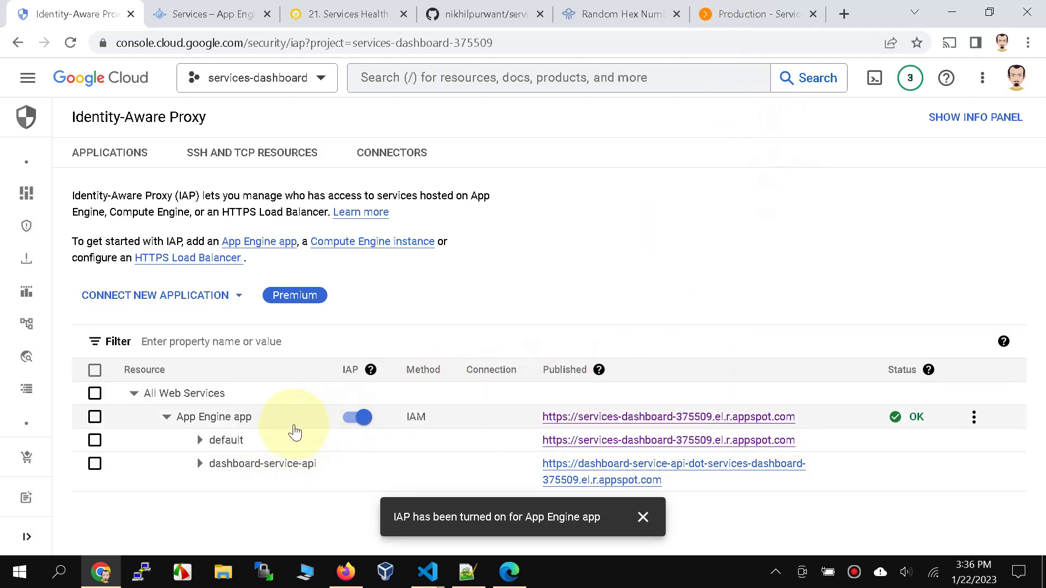
Start granting a new principal access to the default service, choosing the Cloud IAP role IAP-secured Web App User
left_click(95, 440)
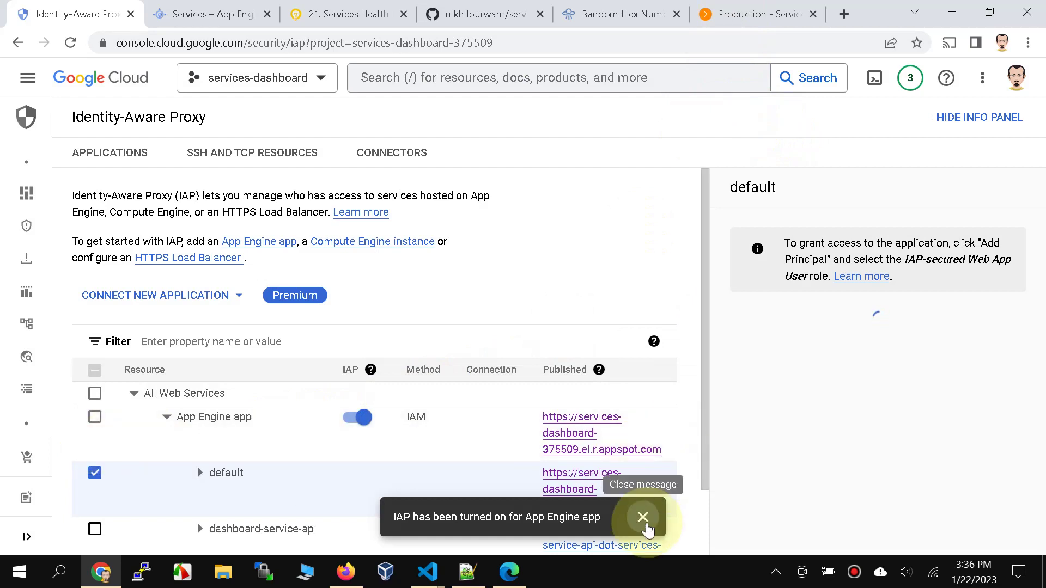
left_click(642, 517)
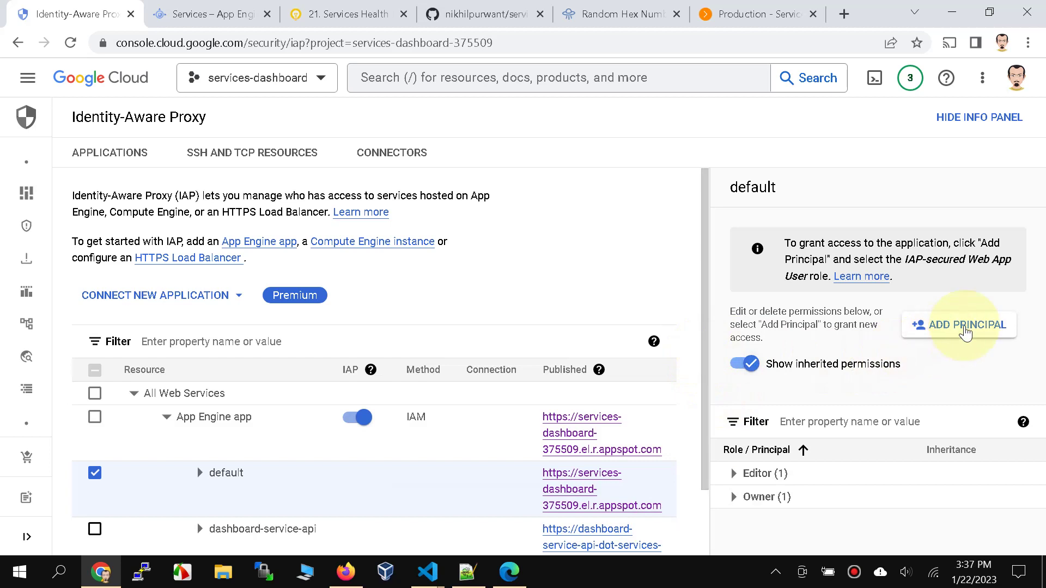
left_click(965, 327)
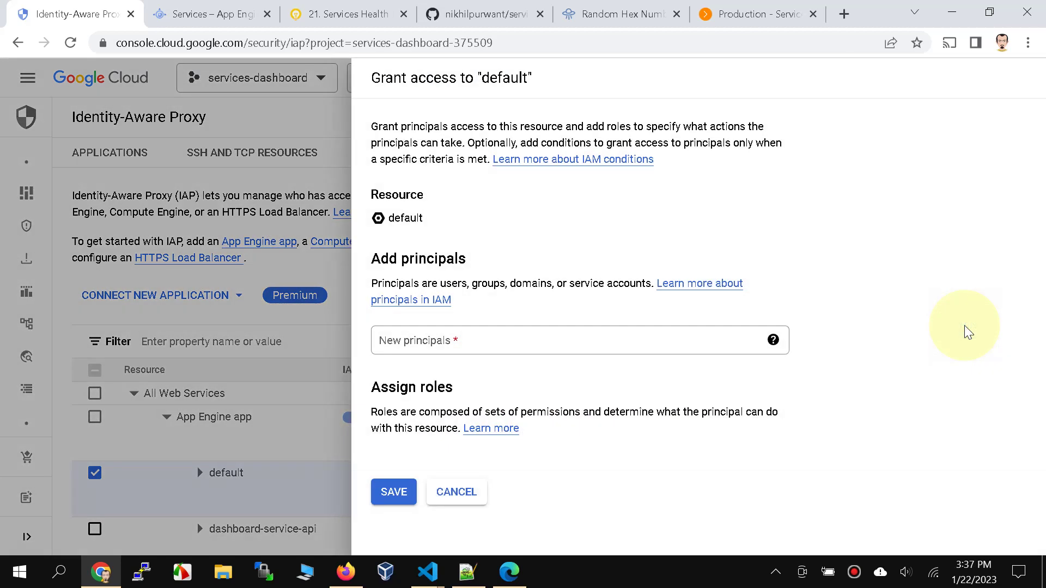
left_click(515, 471)
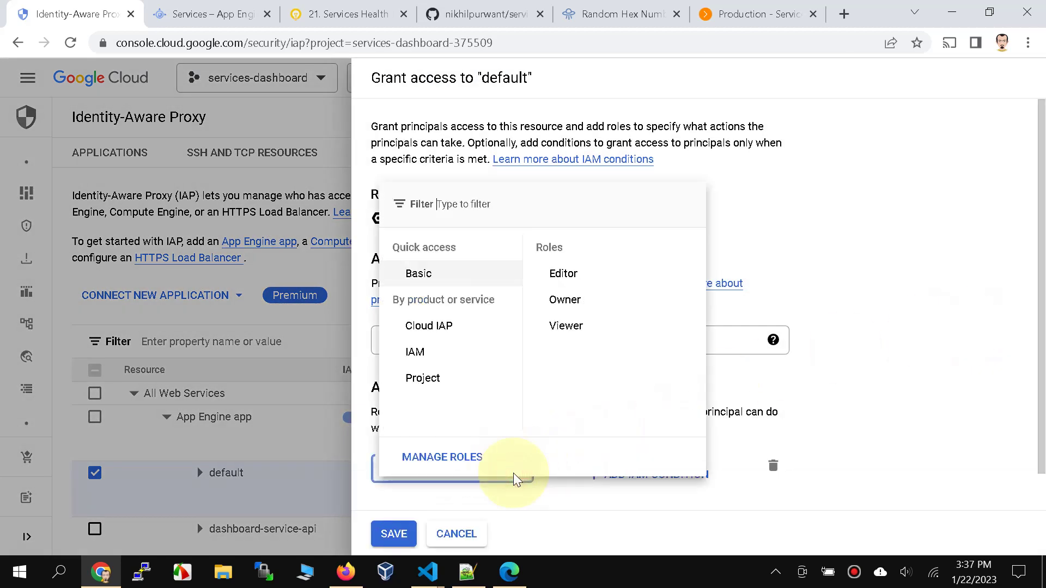
left_click(445, 329)
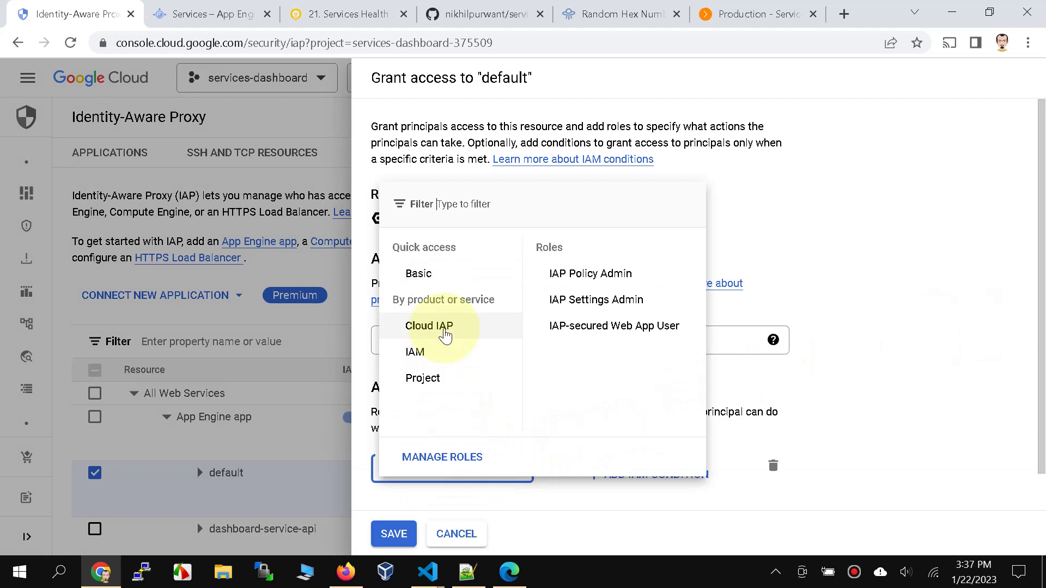
left_click(619, 325)
Add allAuthenticatedUsers as the new principal for the default service and save, allowing public access
left_click(552, 345)
type("allau")
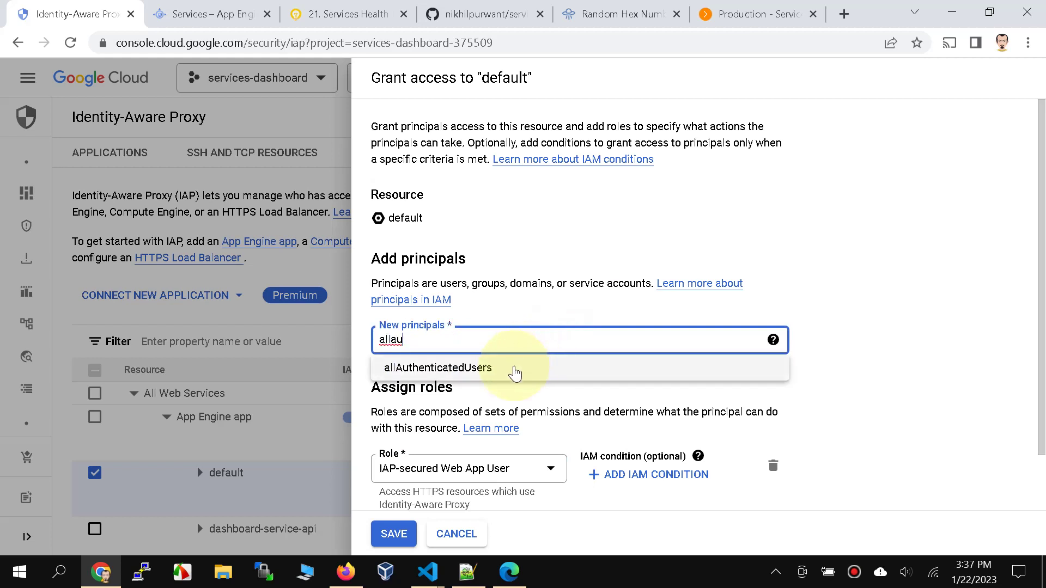
left_click(517, 372)
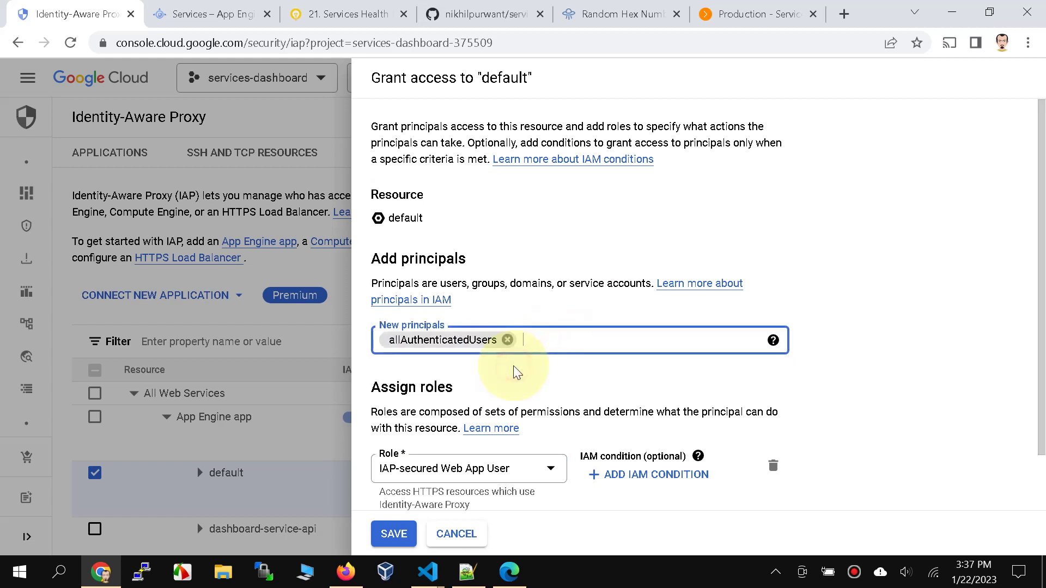
left_click(397, 533)
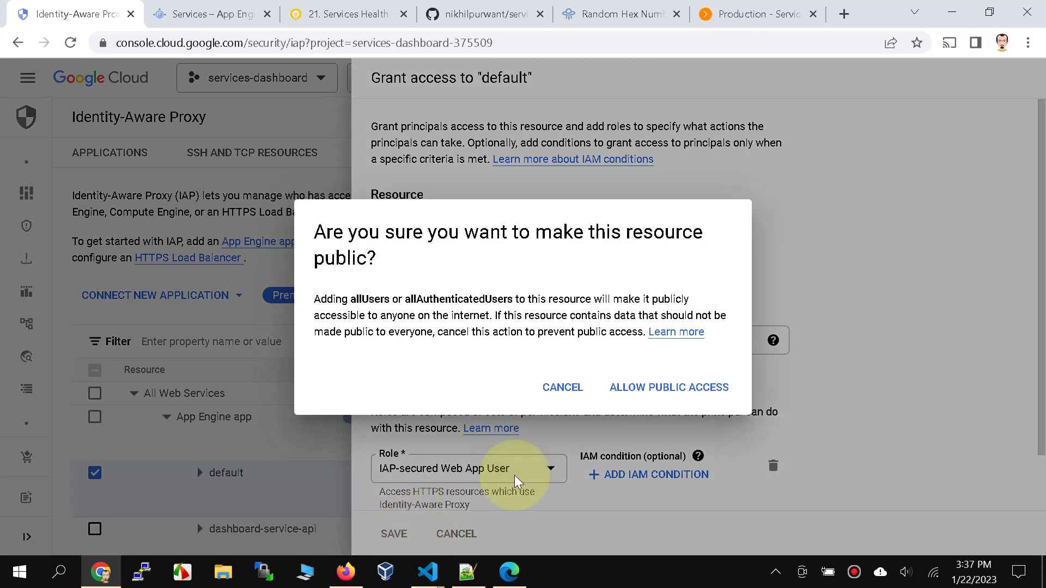
left_click(683, 388)
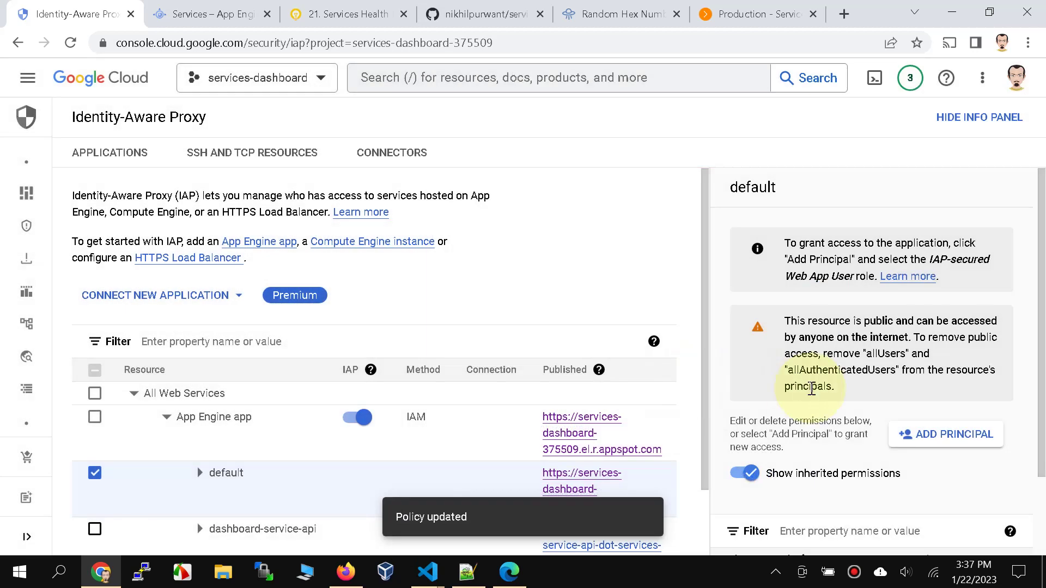
scroll(812, 388, "down", 2)
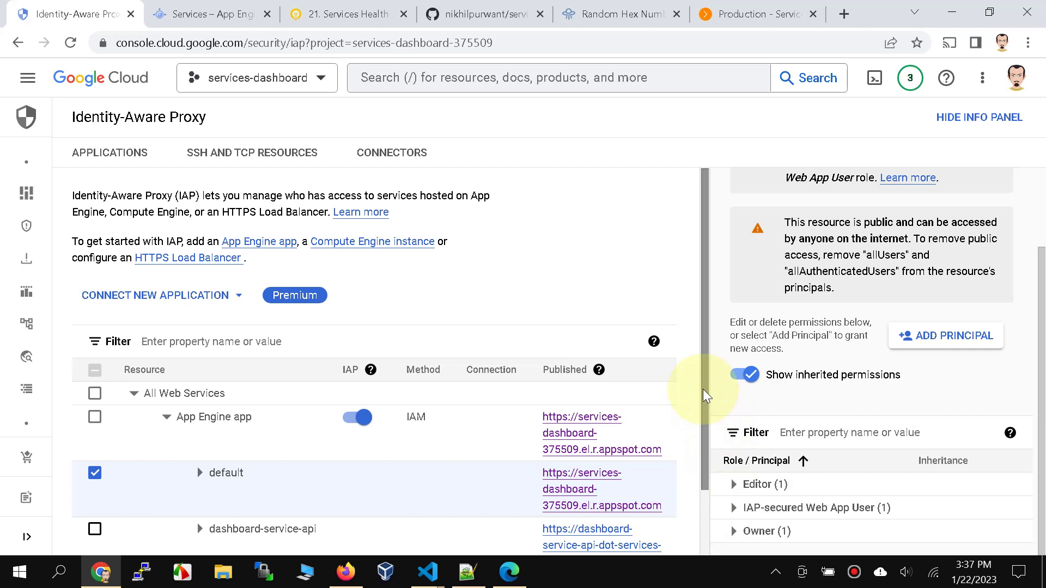
Select only dashboard-service-api in the resource list and start granting it access with allUsers as the new principal
left_click_drag(703, 389, 703, 456)
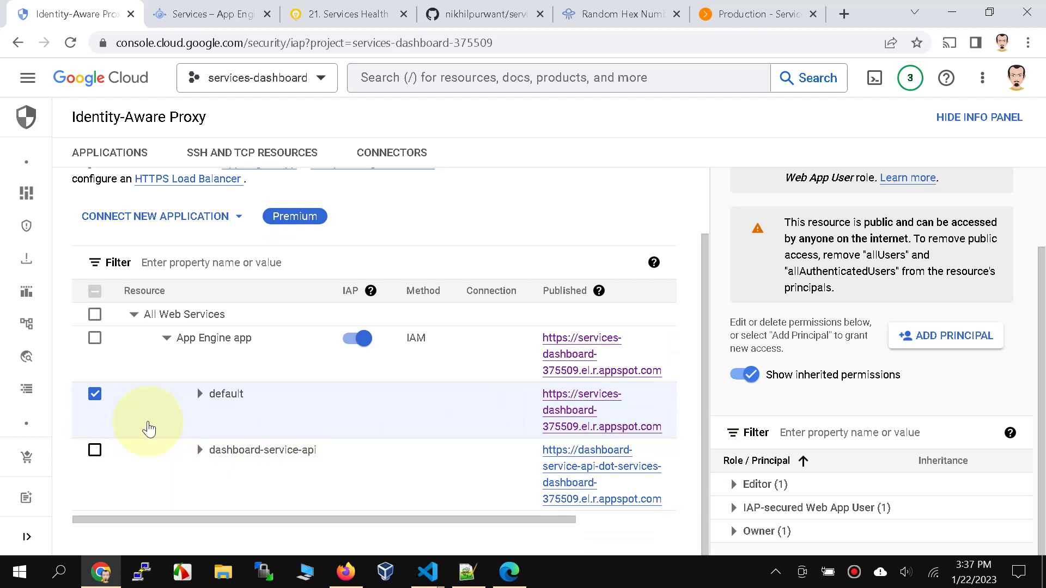
left_click(94, 395)
left_click(95, 450)
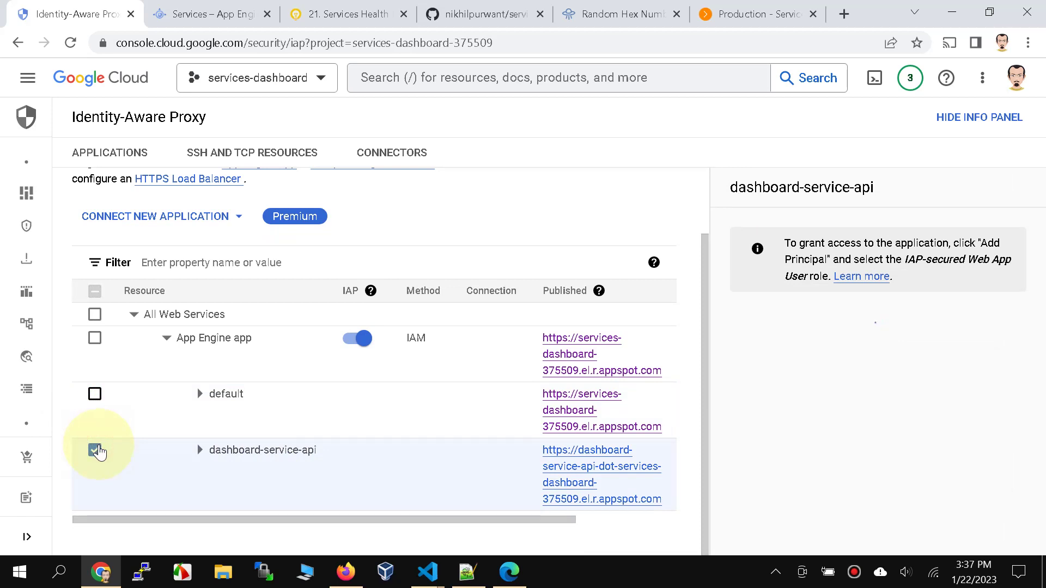
left_click(396, 518)
left_click_drag(416, 522, 522, 515)
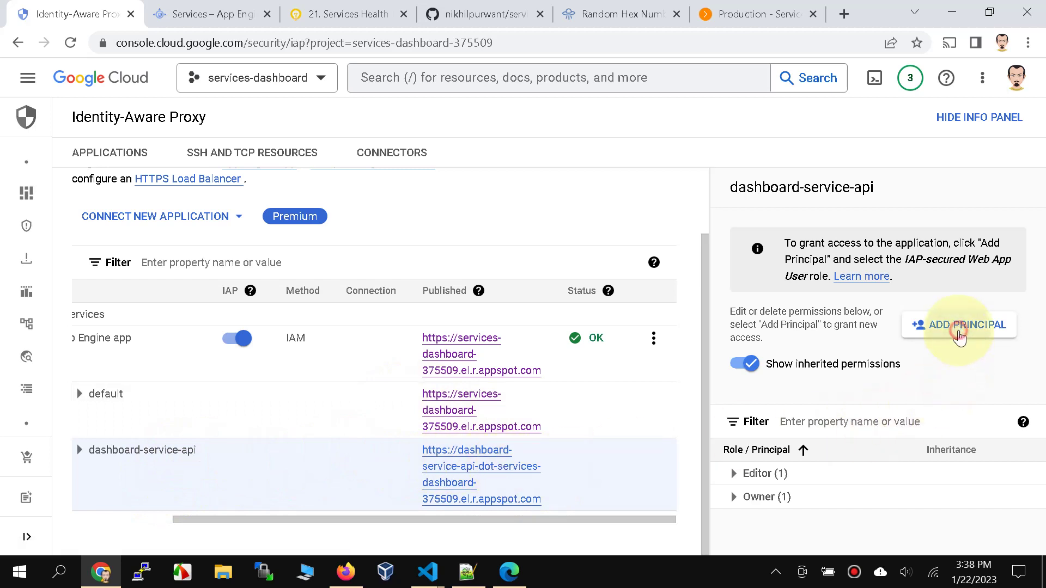
left_click(946, 326)
left_click(535, 350)
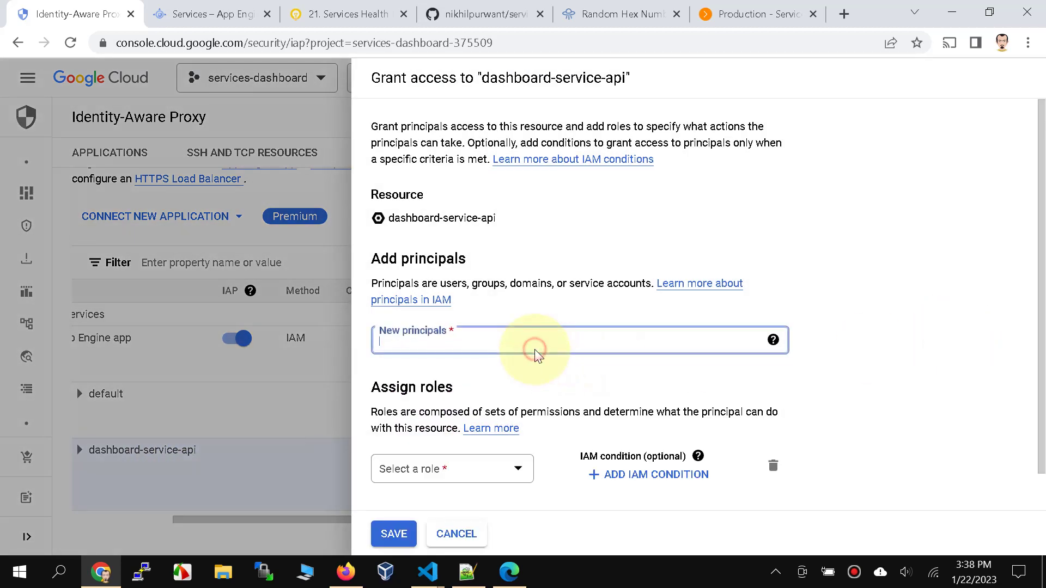
type("allu")
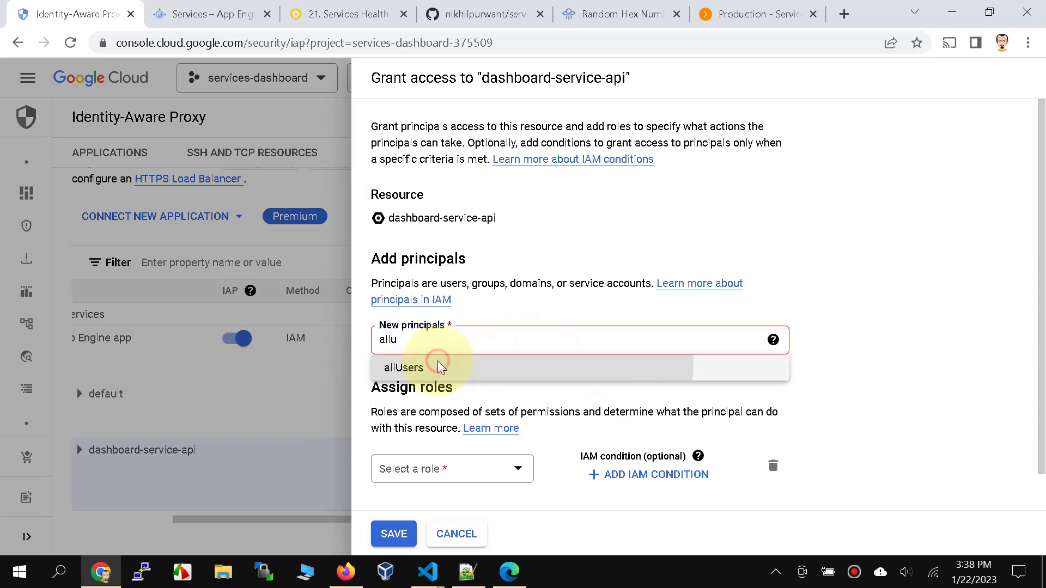
left_click(436, 367)
Assign the Cloud IAP role IAP-secured Web App User to allUsers on dashboard-service-api and save, allowing public access
left_click(509, 468)
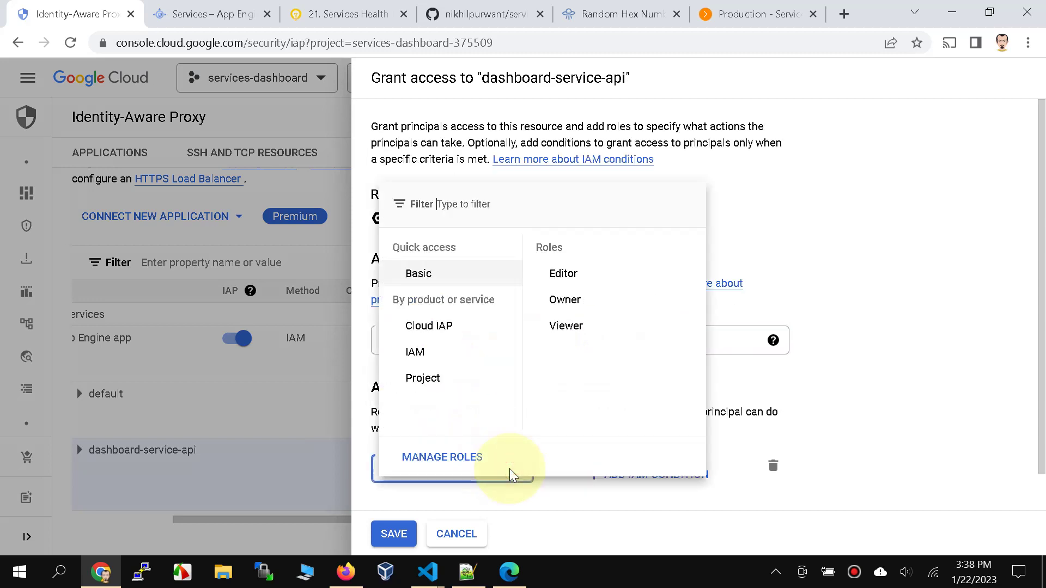
mouse_move(455, 334)
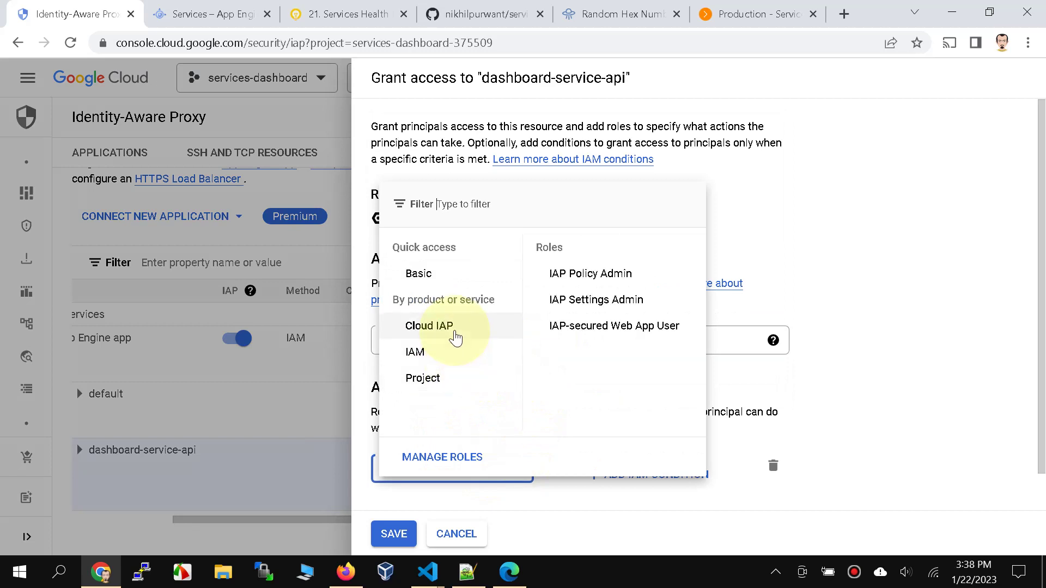
left_click(580, 329)
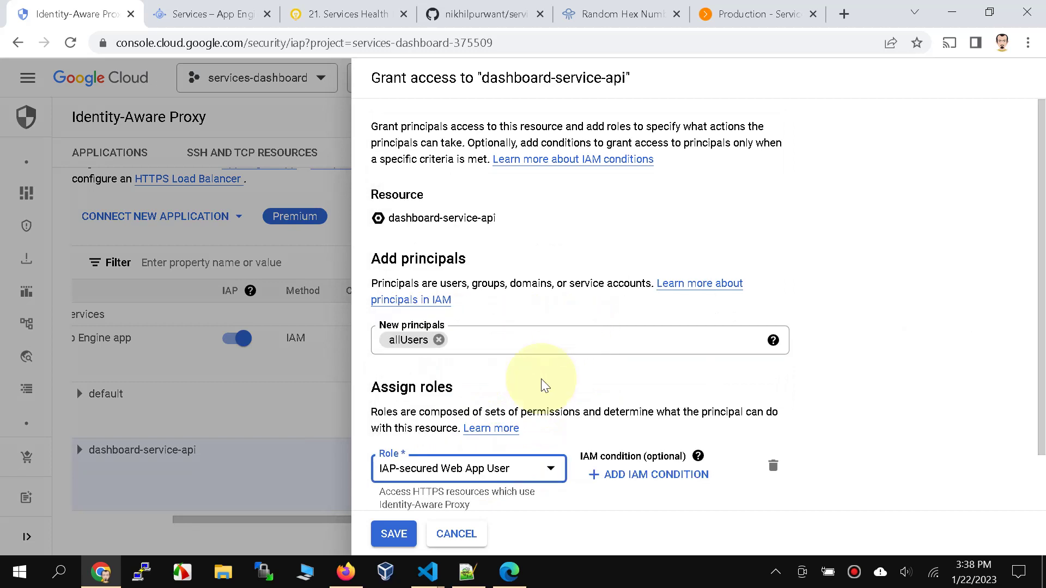
left_click(394, 534)
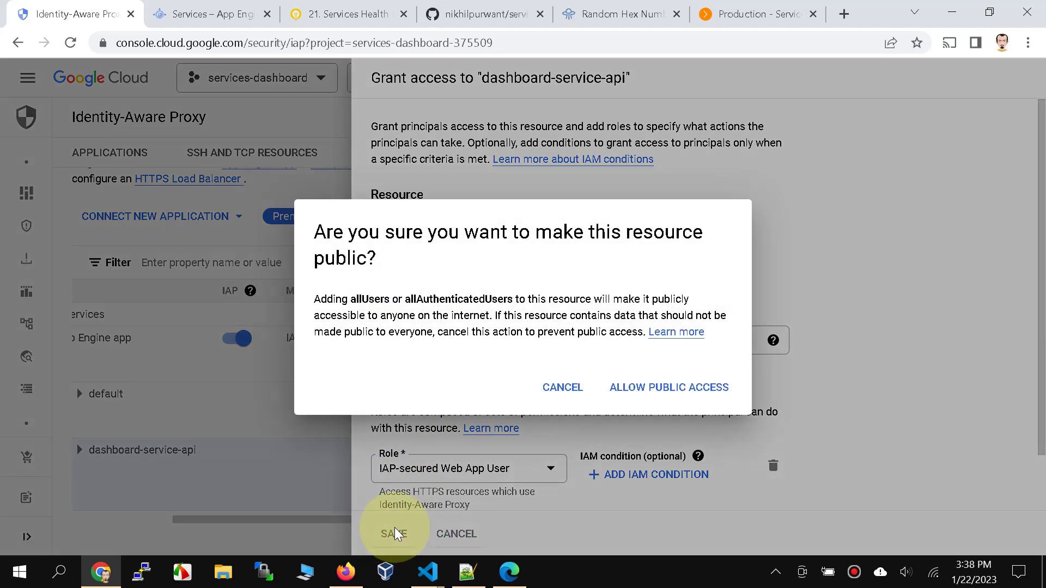
left_click(626, 396)
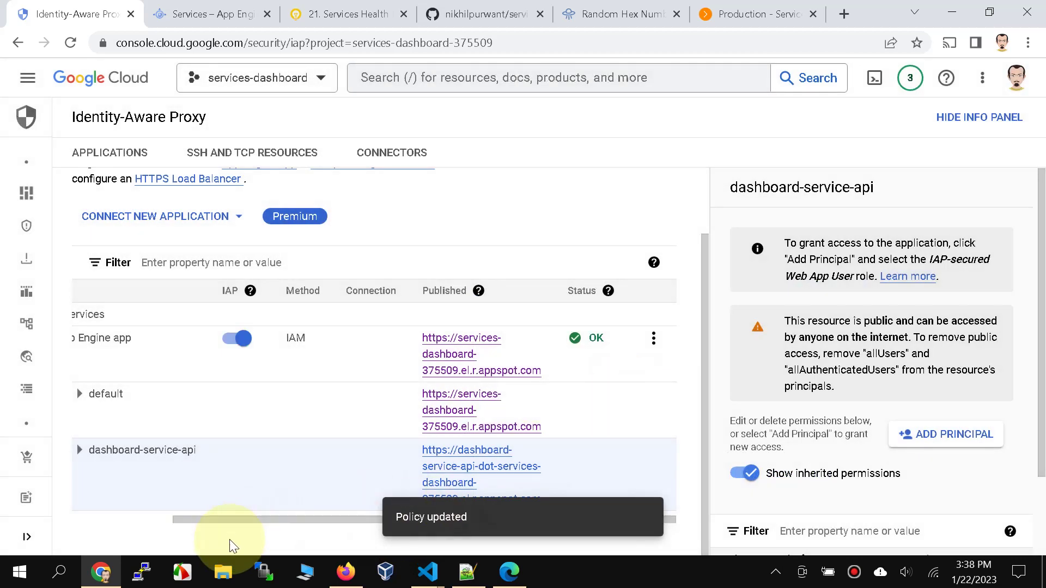
Hide the Identity-Aware Proxy info panel and copy the default service's link address from the App Engine services list
left_click_drag(238, 519, 147, 523)
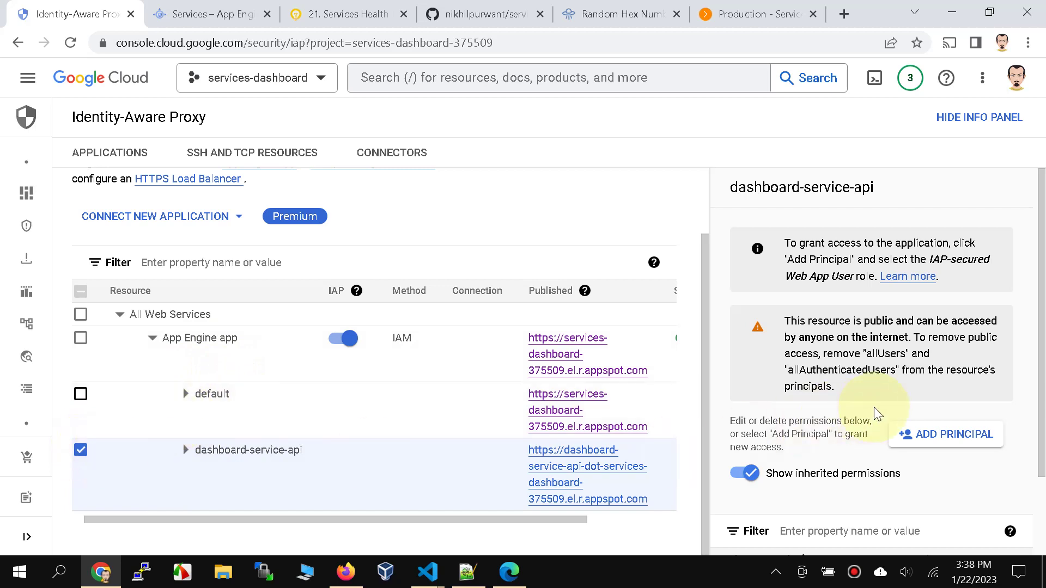
left_click(979, 118)
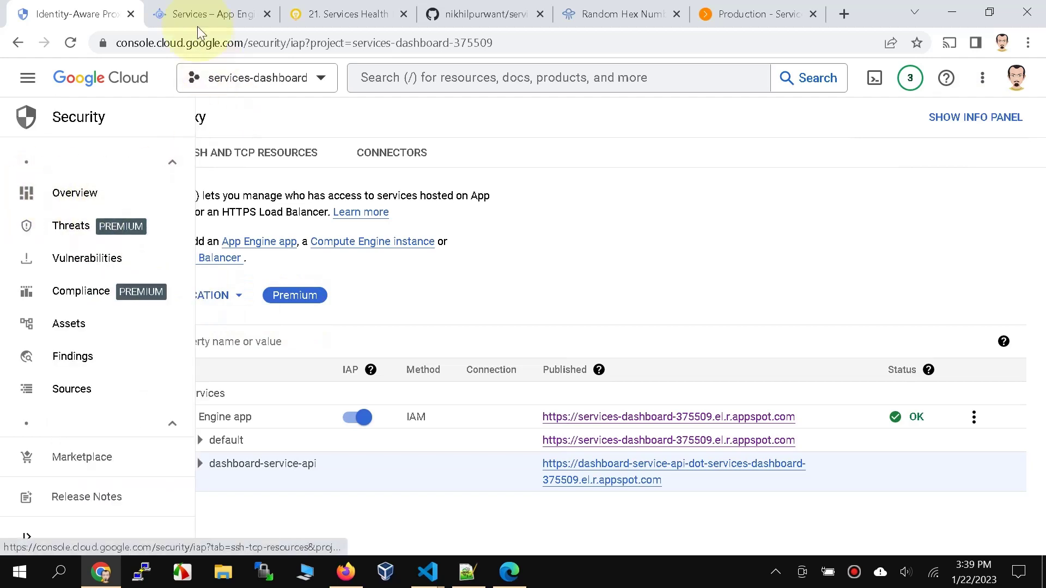
left_click(186, 13)
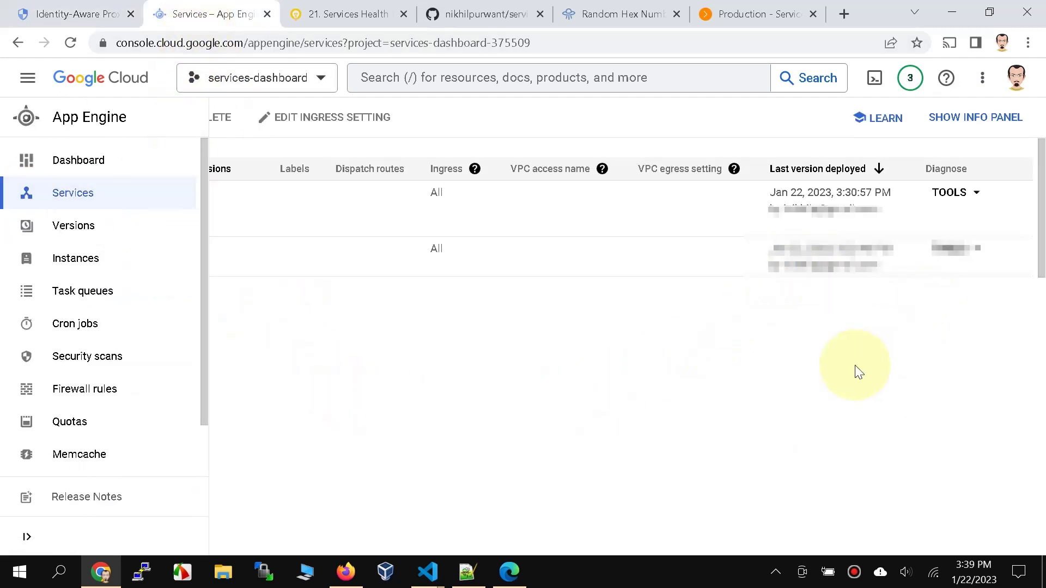
left_click(27, 538)
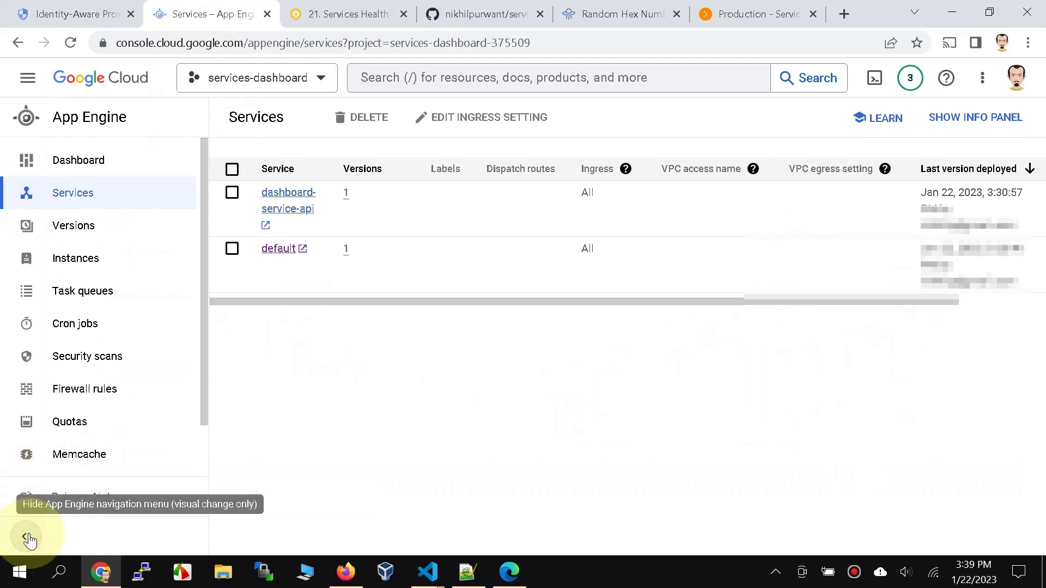
right_click(277, 248)
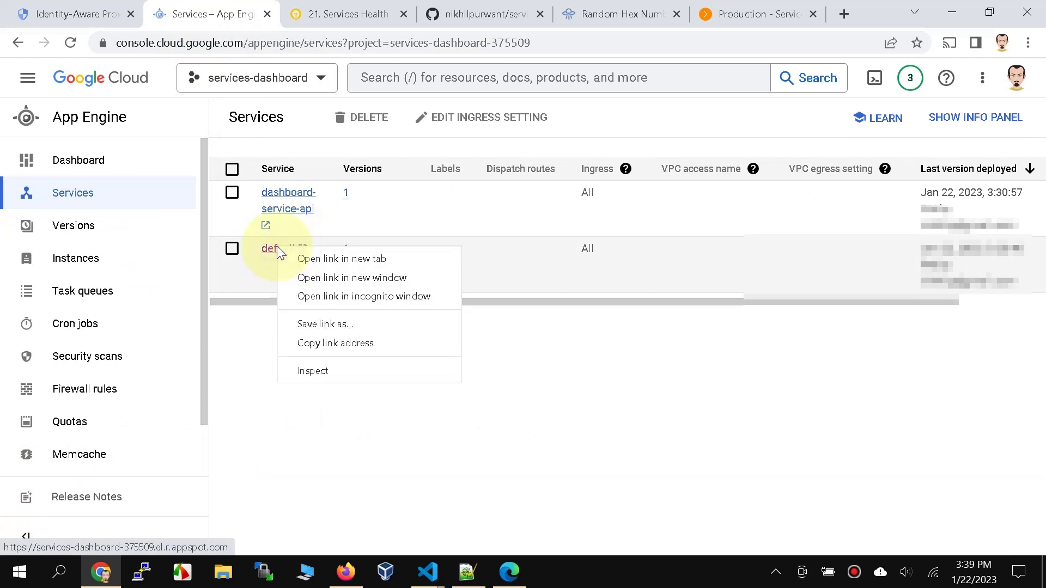
left_click(312, 347)
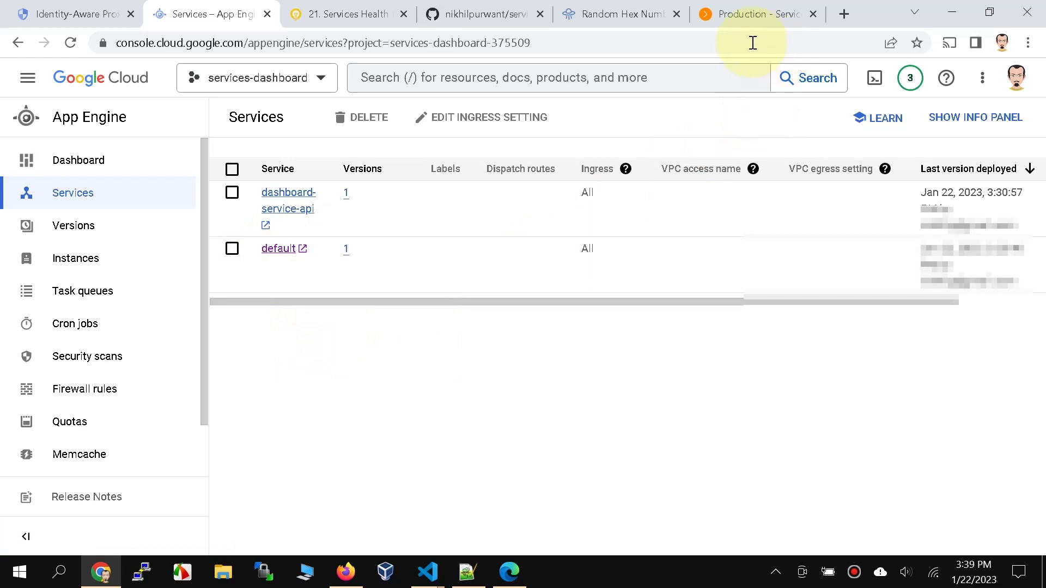
Close the old dashboard page, open the copied default service address in a new tab and sign in with the first listed Google account
left_click(811, 14)
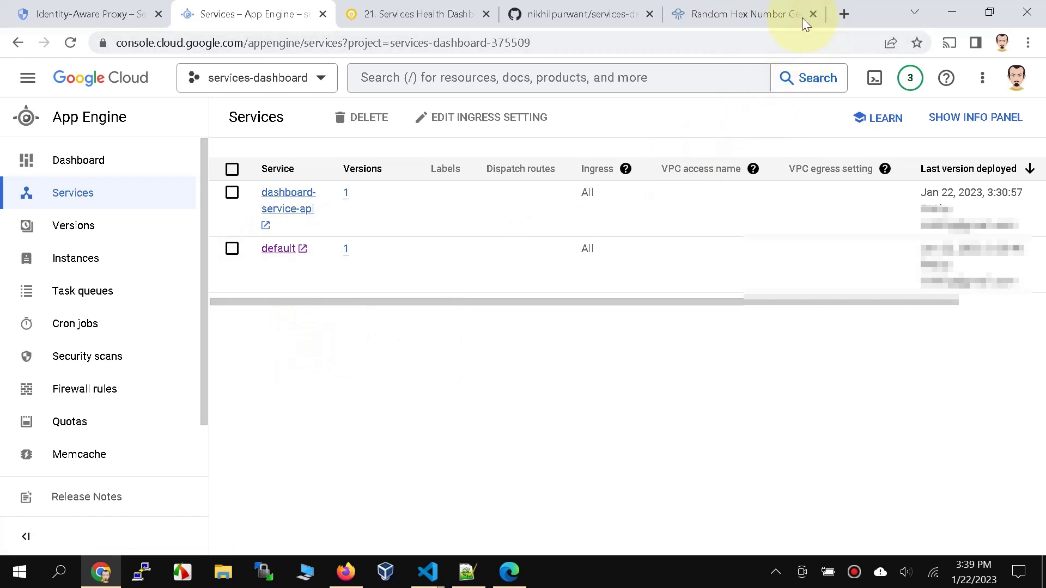
left_click(845, 14)
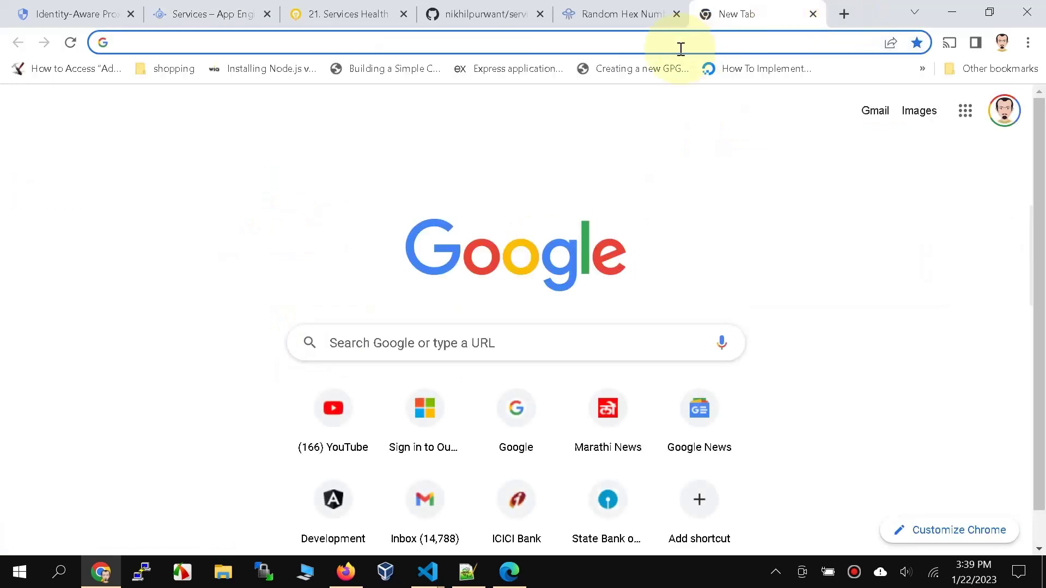
key("ctrl+v")
key("Return")
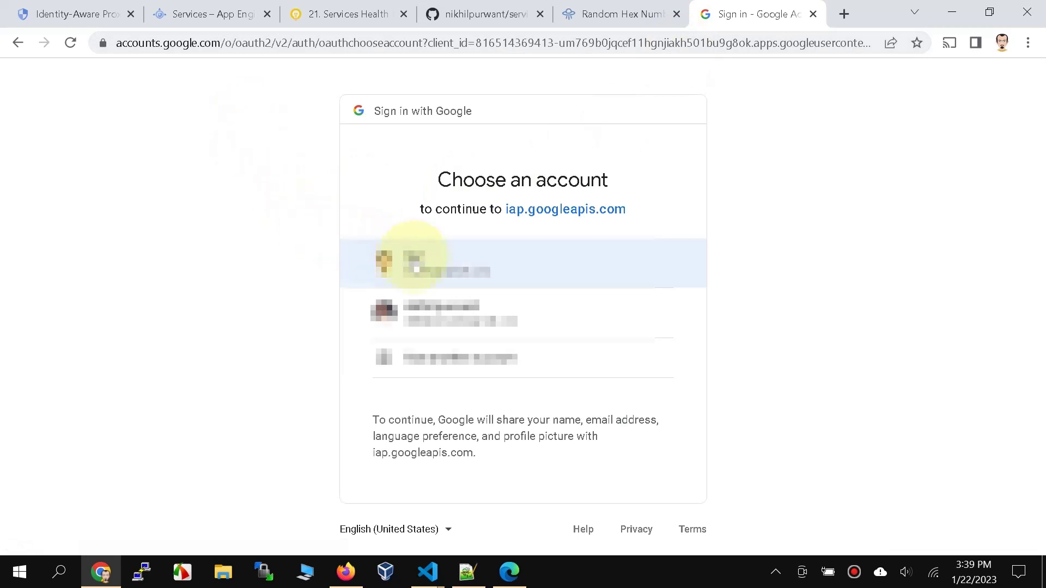
left_click(414, 259)
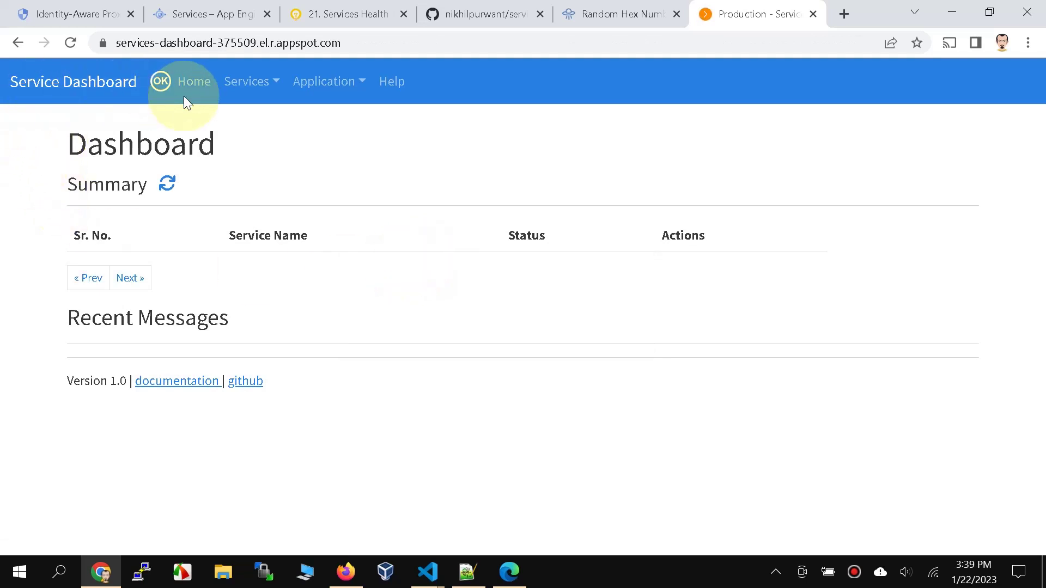
Review the dashboard's Services and Application options and copy the dashboard's web address
left_click(251, 82)
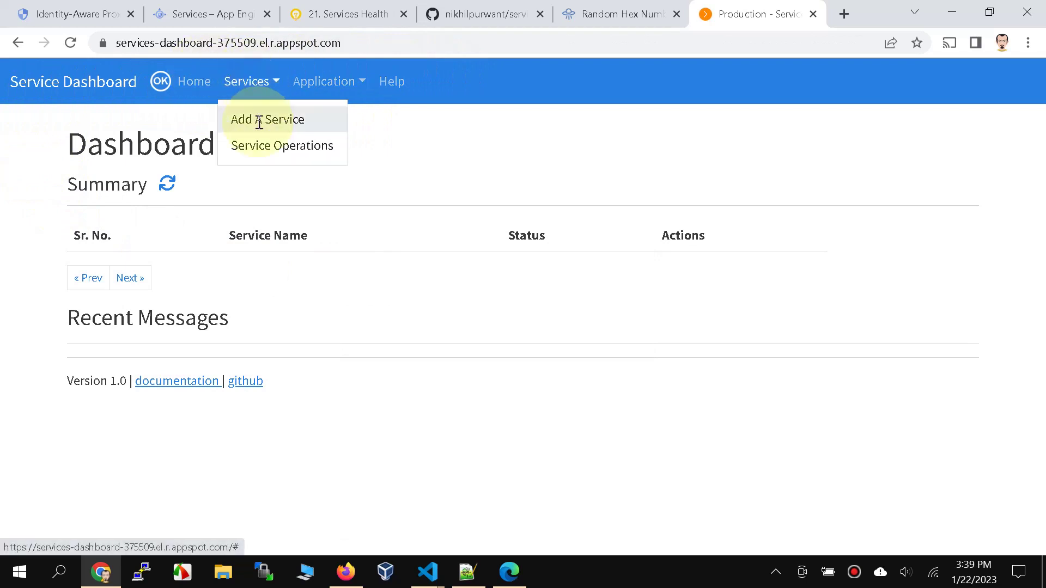
left_click(315, 87)
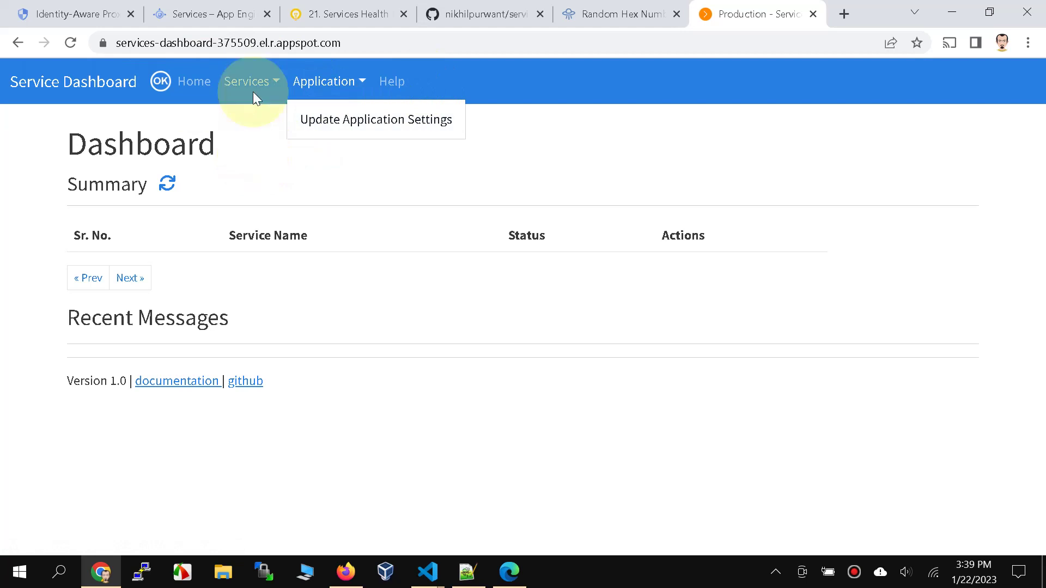
triple_click(243, 44)
right_click(258, 45)
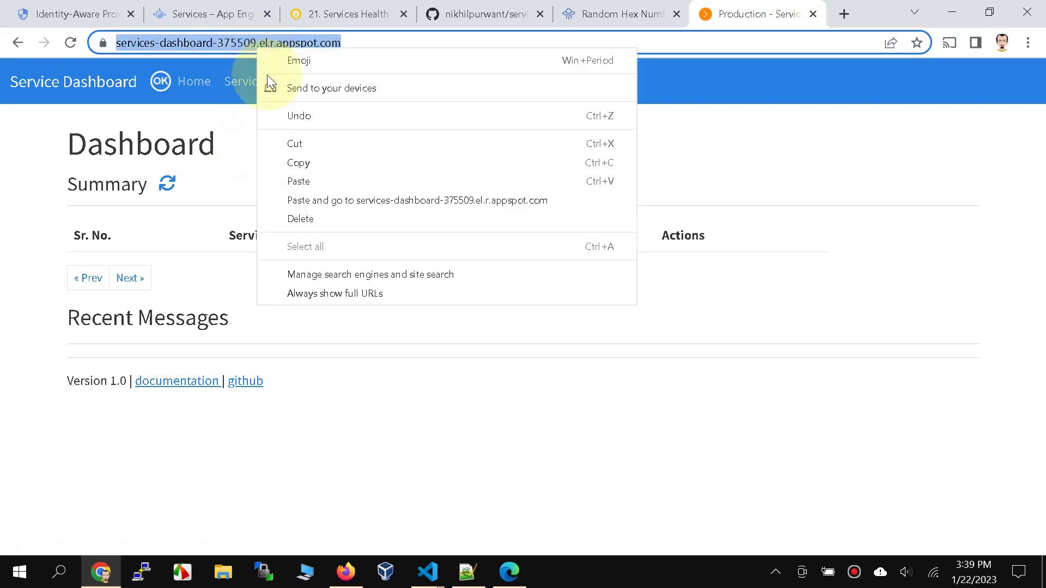
left_click(281, 171)
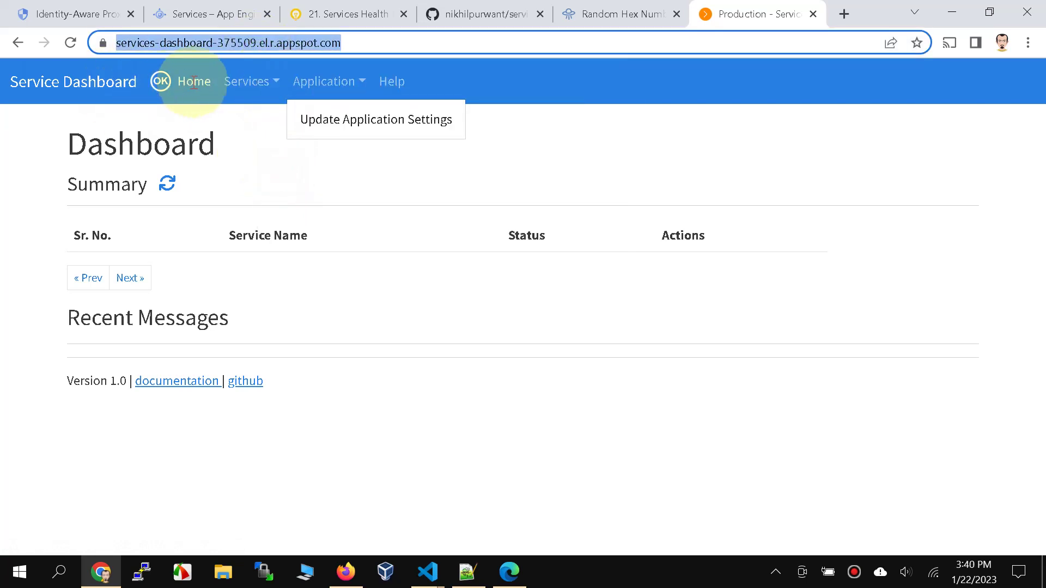
left_click(47, 140)
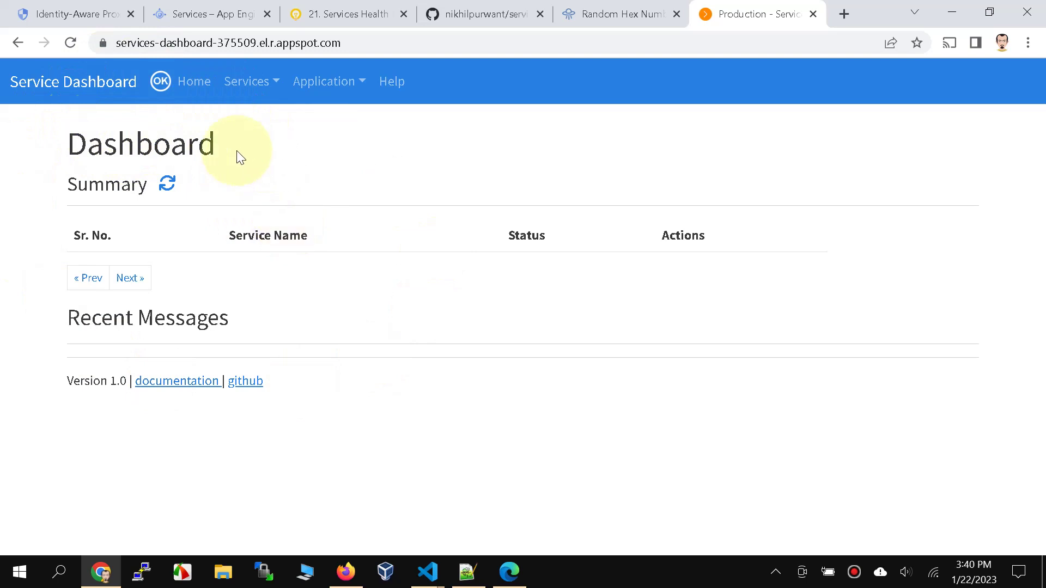
Switch to Microsoft Edge, open the copied dashboard address with a different Google account and view the Help page
left_click(508, 572)
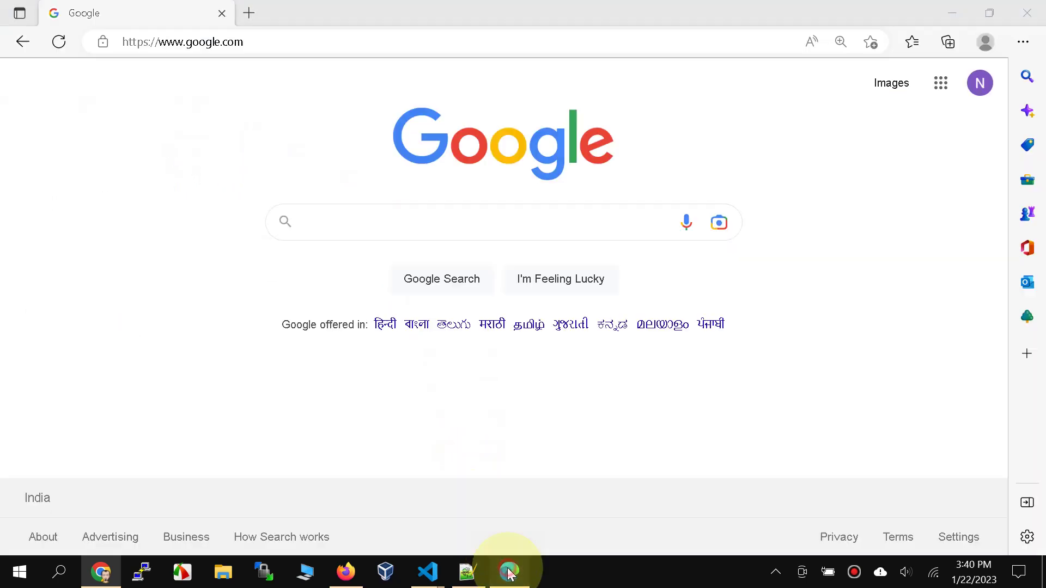
left_click(314, 43)
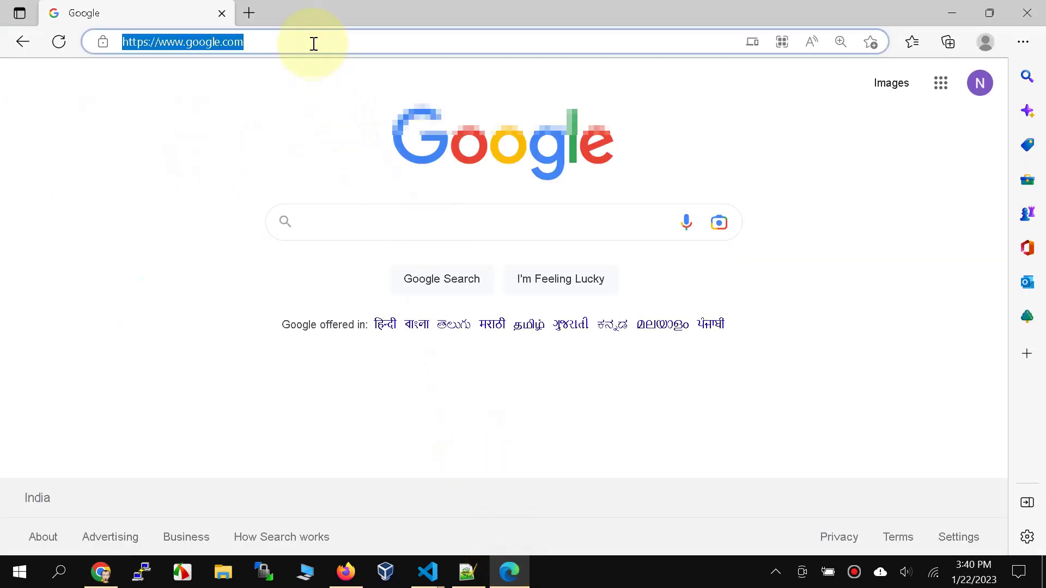
key("ctrl+v")
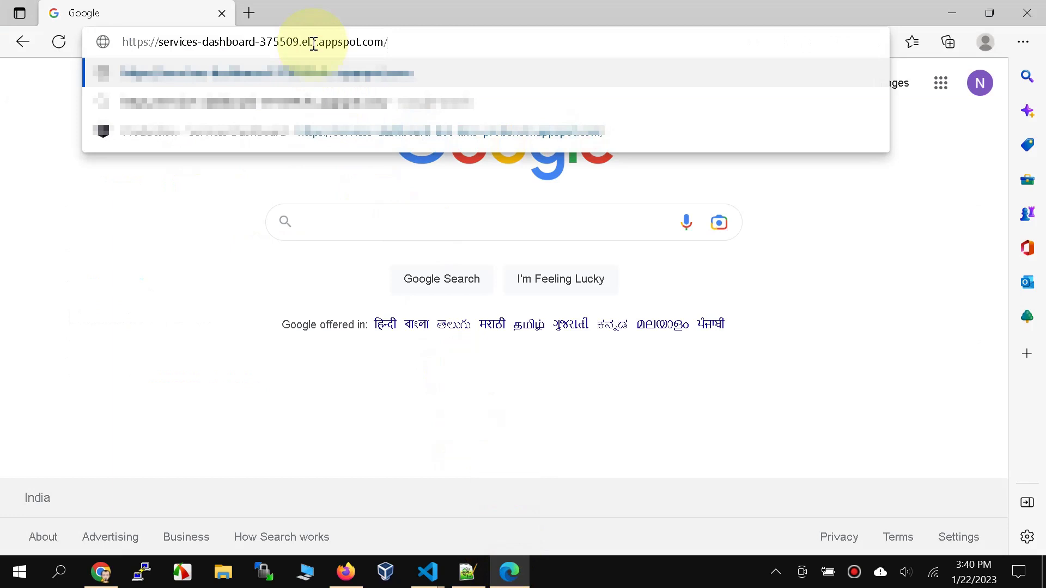
key("Return")
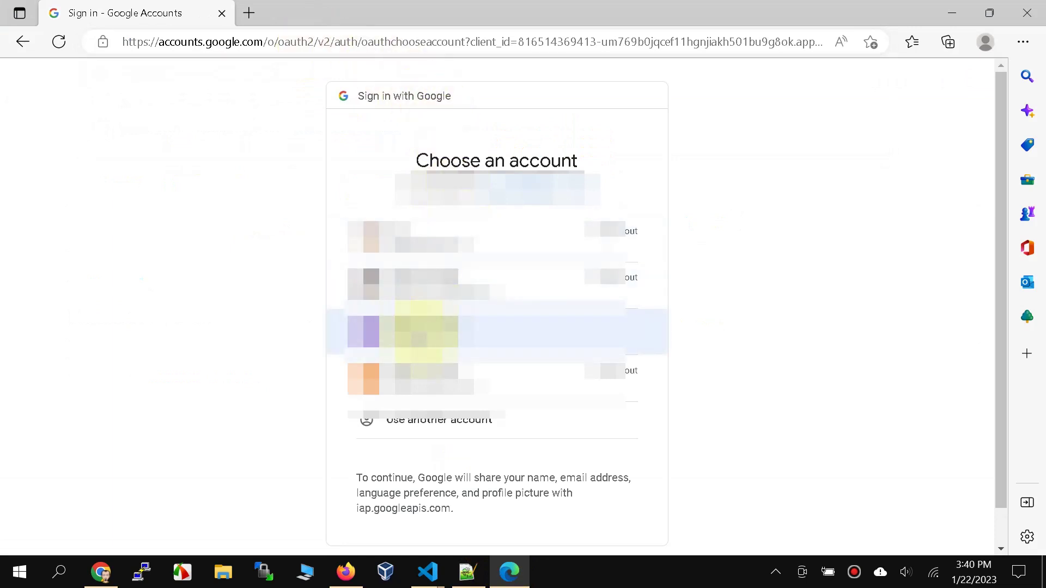
left_click(419, 340)
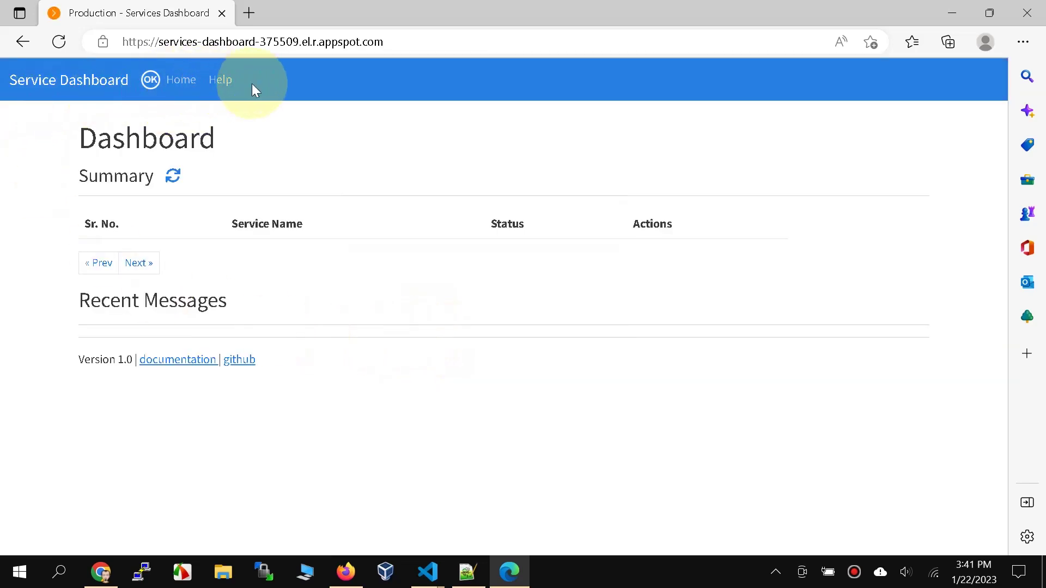
left_click(220, 80)
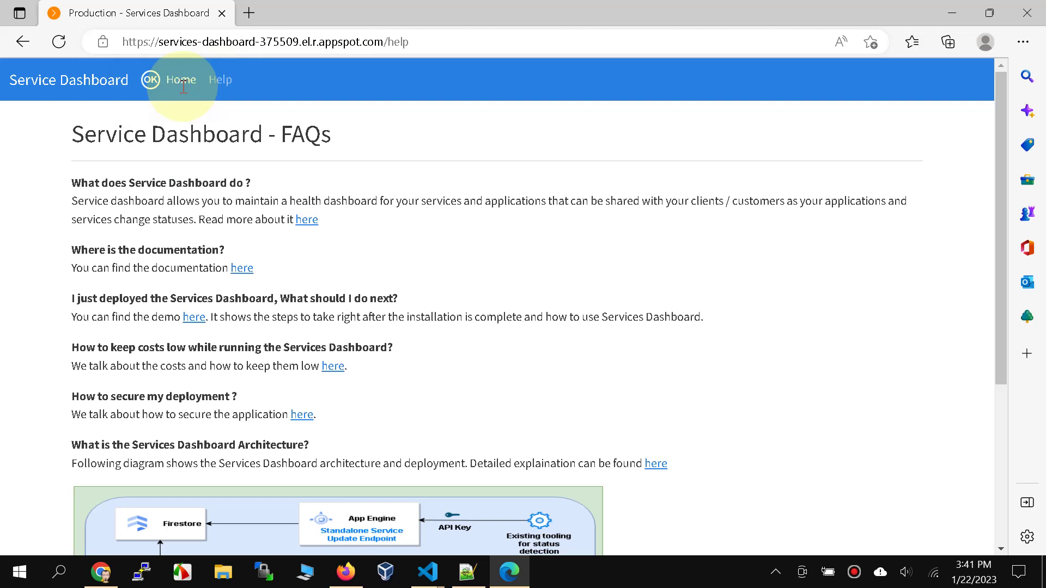
Switch back to Chrome and highlight the gcloud app deploy api.yaml command in the Services Health Dashboard setup steps
left_click(101, 569)
left_click(350, 23)
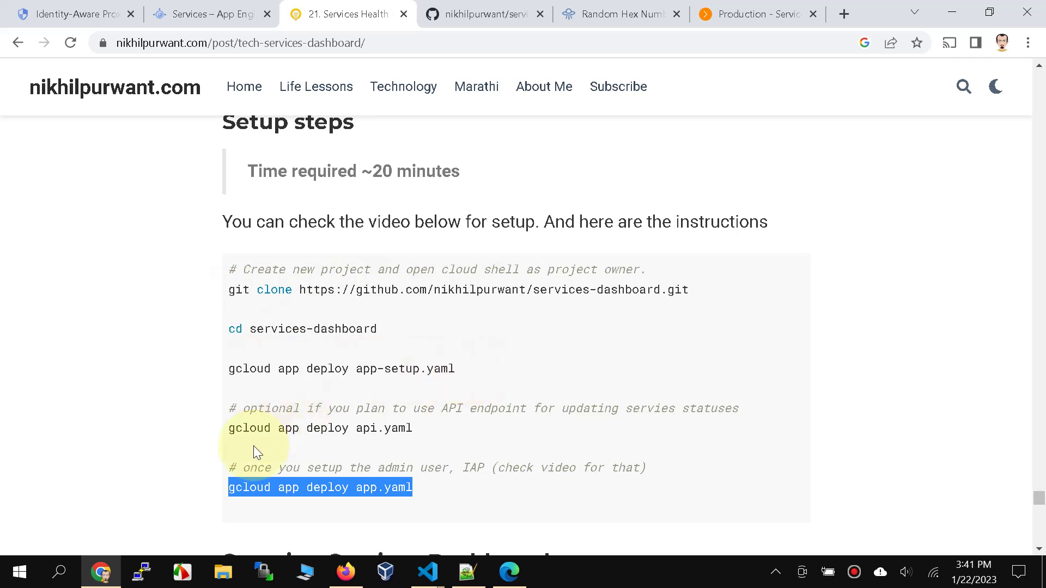
triple_click(386, 431)
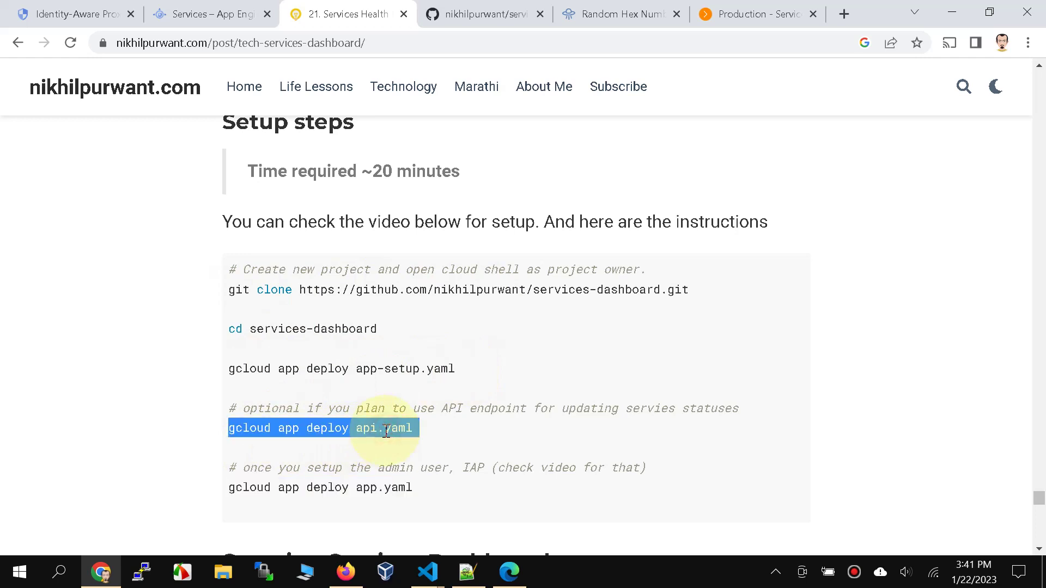